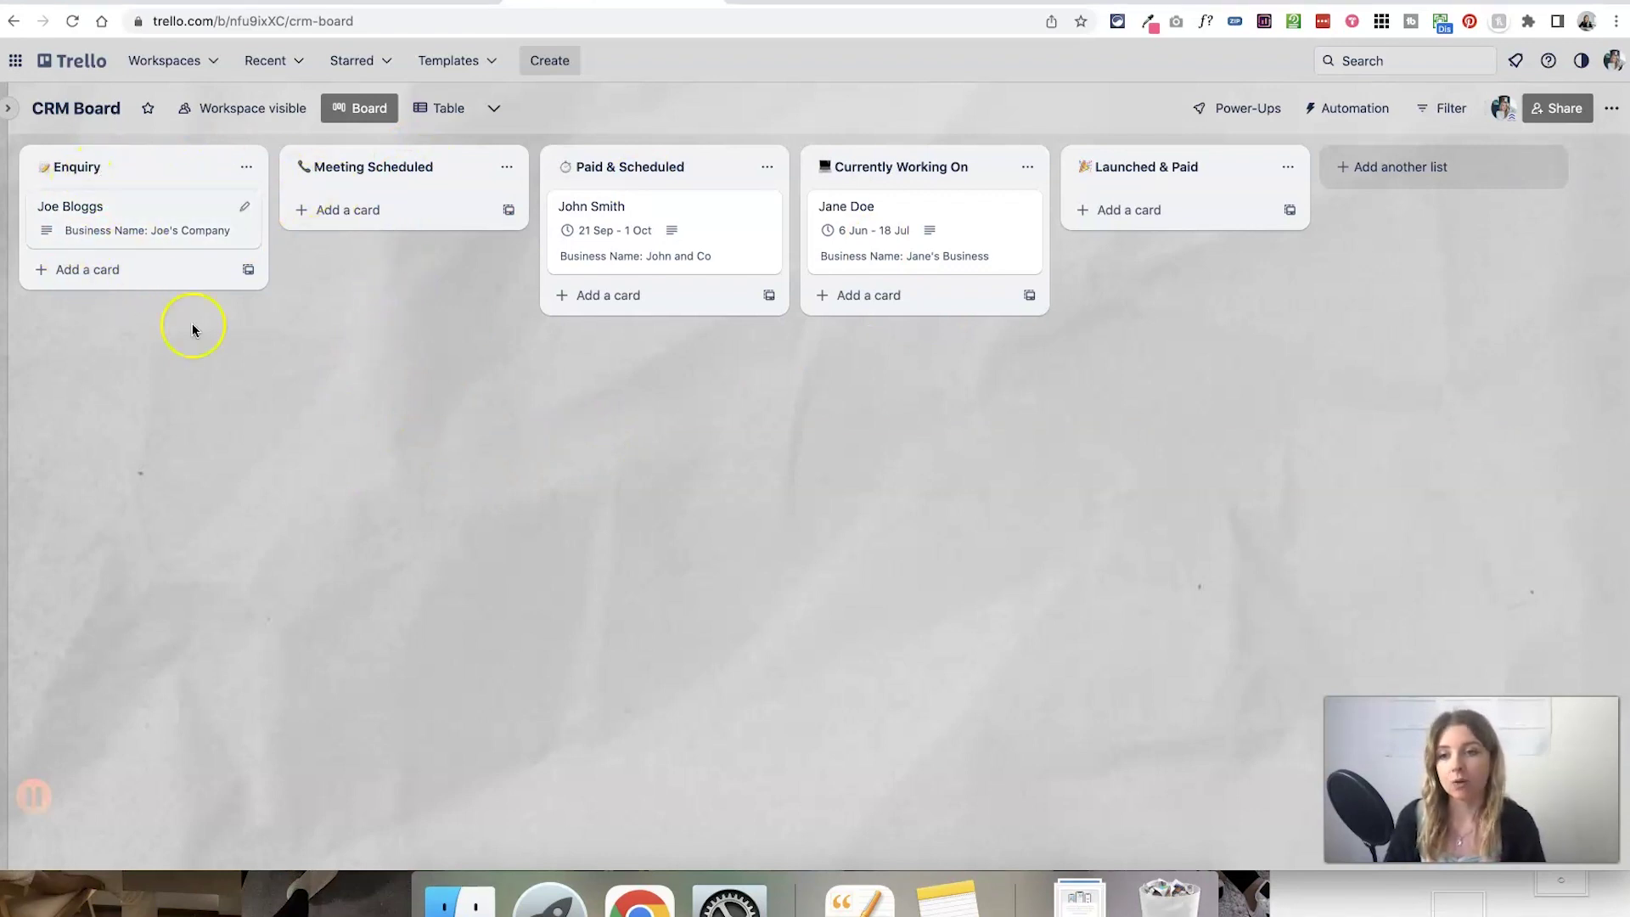
Step: Preview the Joe Bloggs card, then drag it to Meeting Scheduled and back to Enquiry
left_click(174, 229)
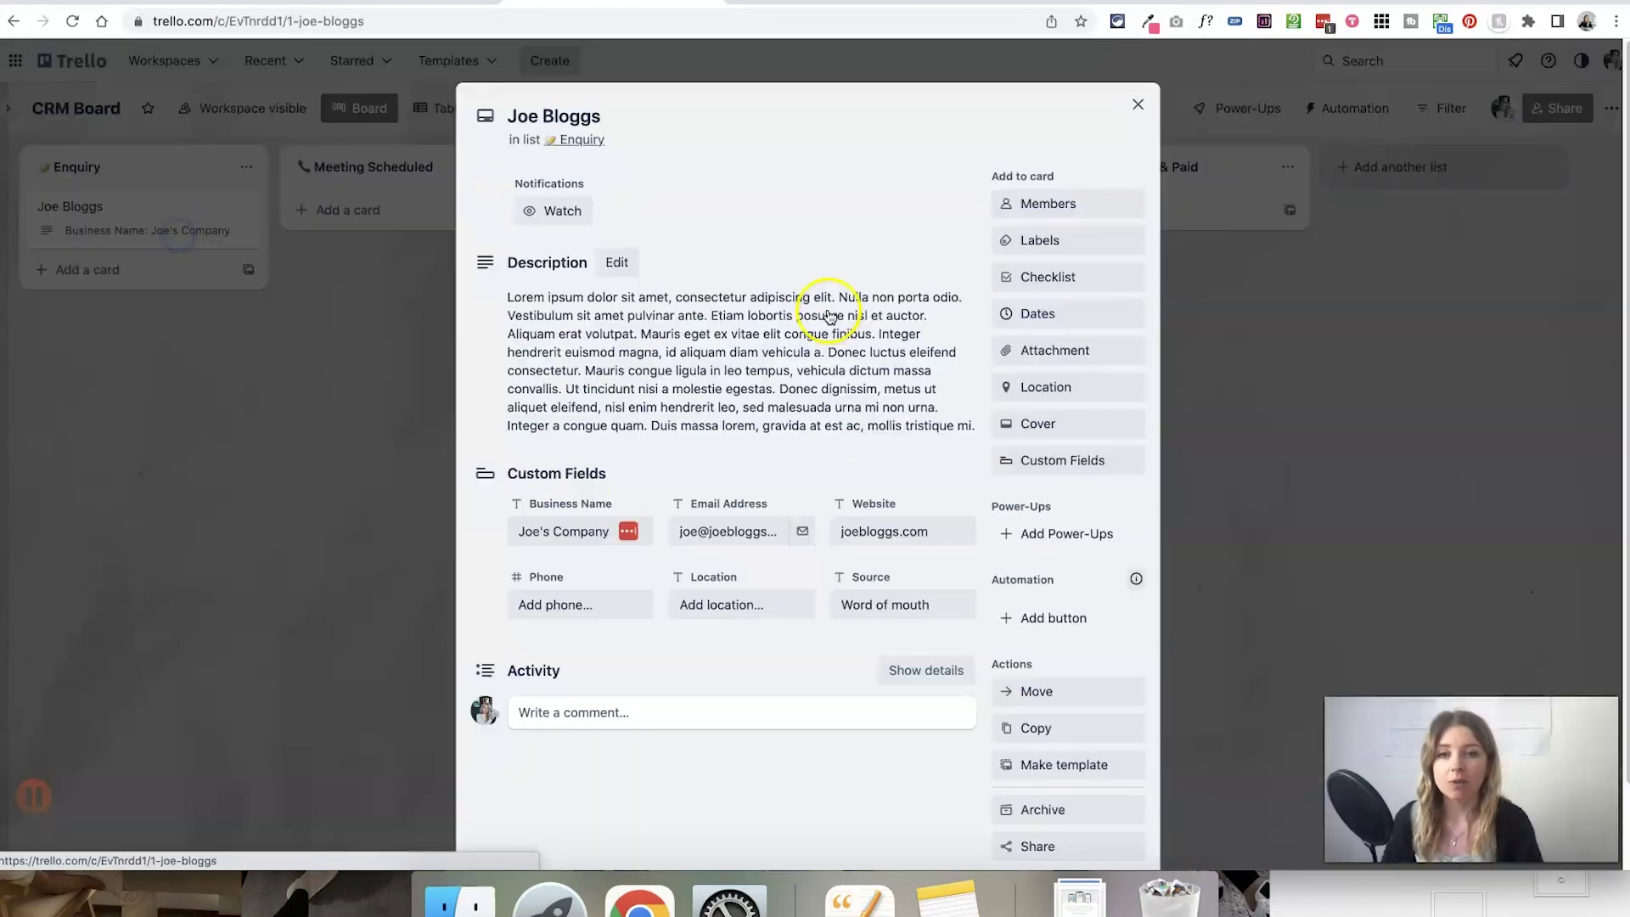
left_click(1137, 104)
left_click_drag(169, 212, 373, 212)
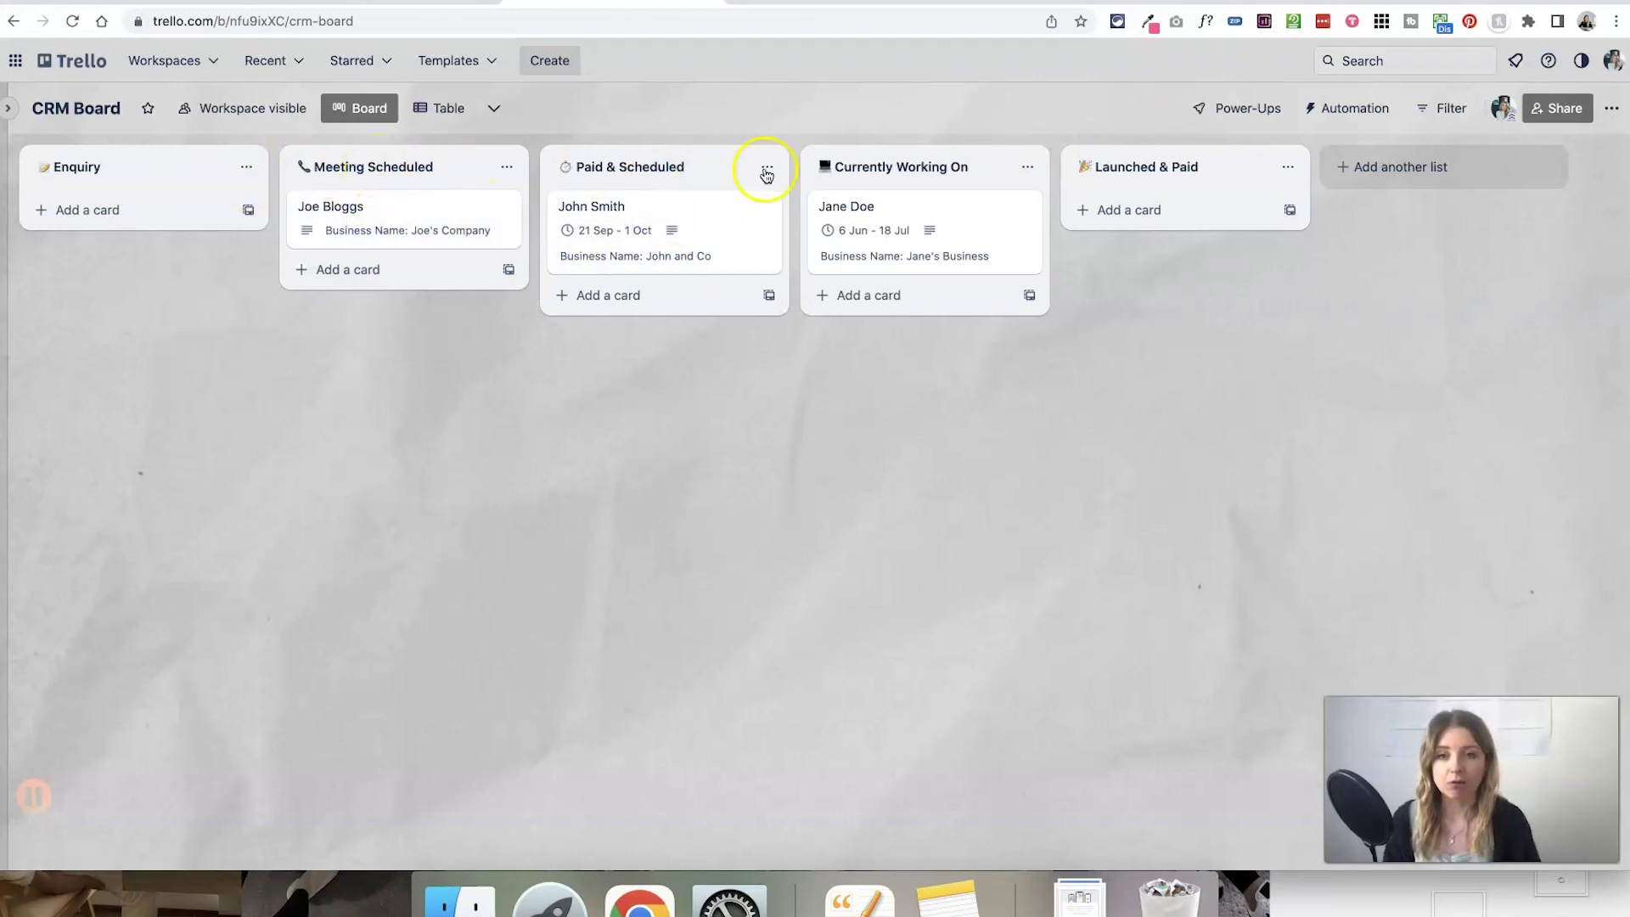
left_click_drag(462, 231, 255, 223)
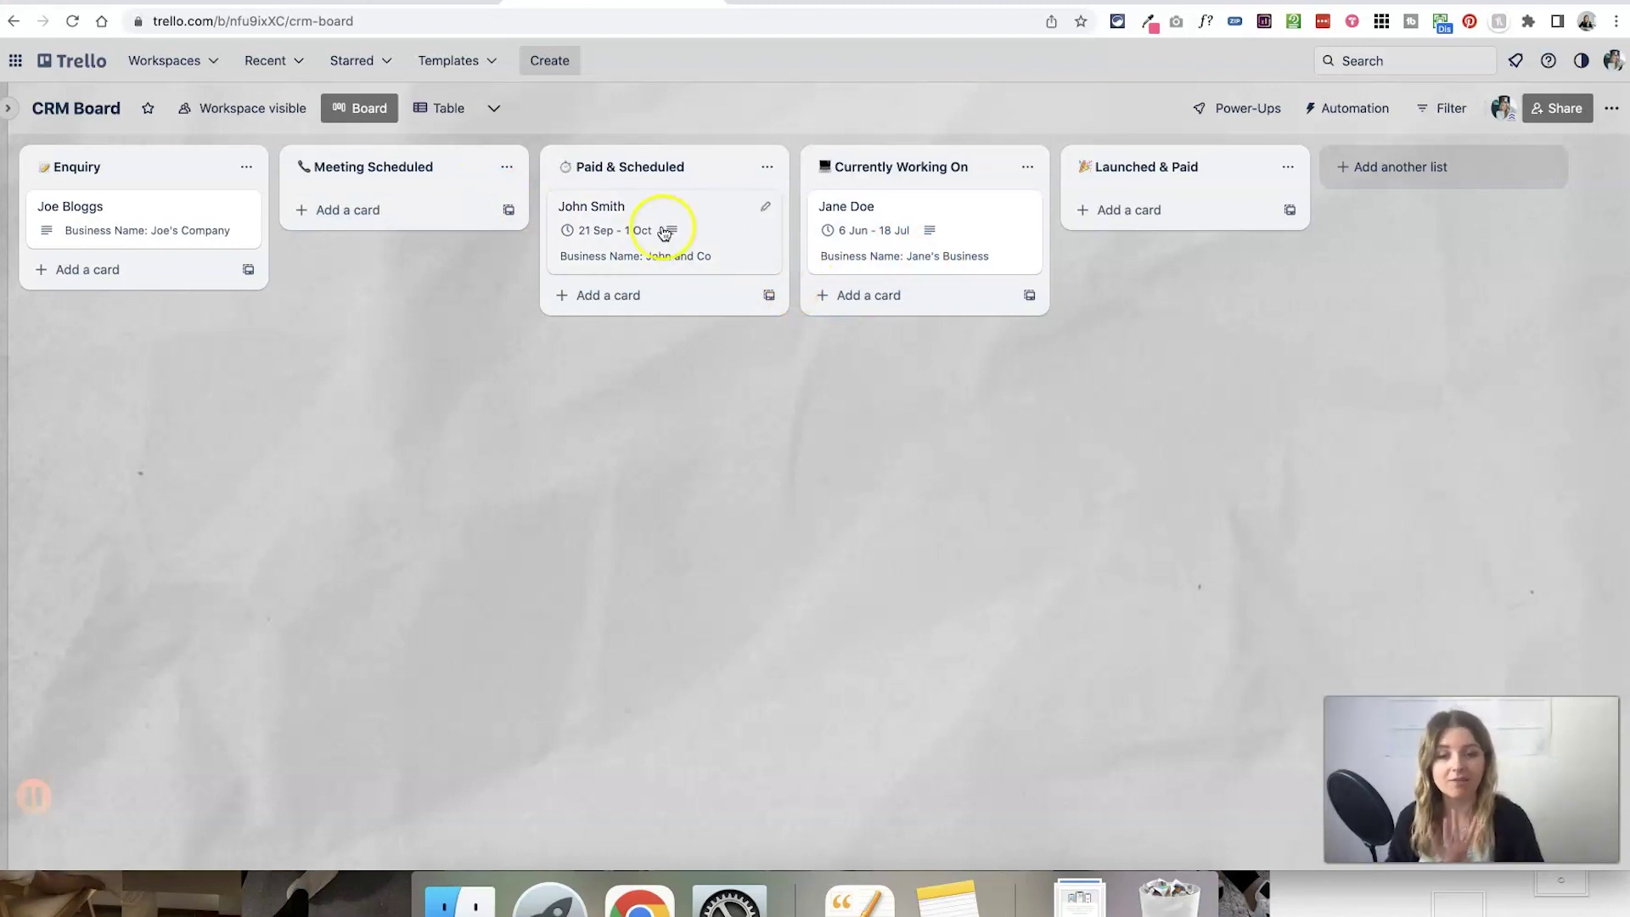
Step: Review the Joe Bloggs card again, then choose Install on Trello on the Cardbox website
left_click(176, 231)
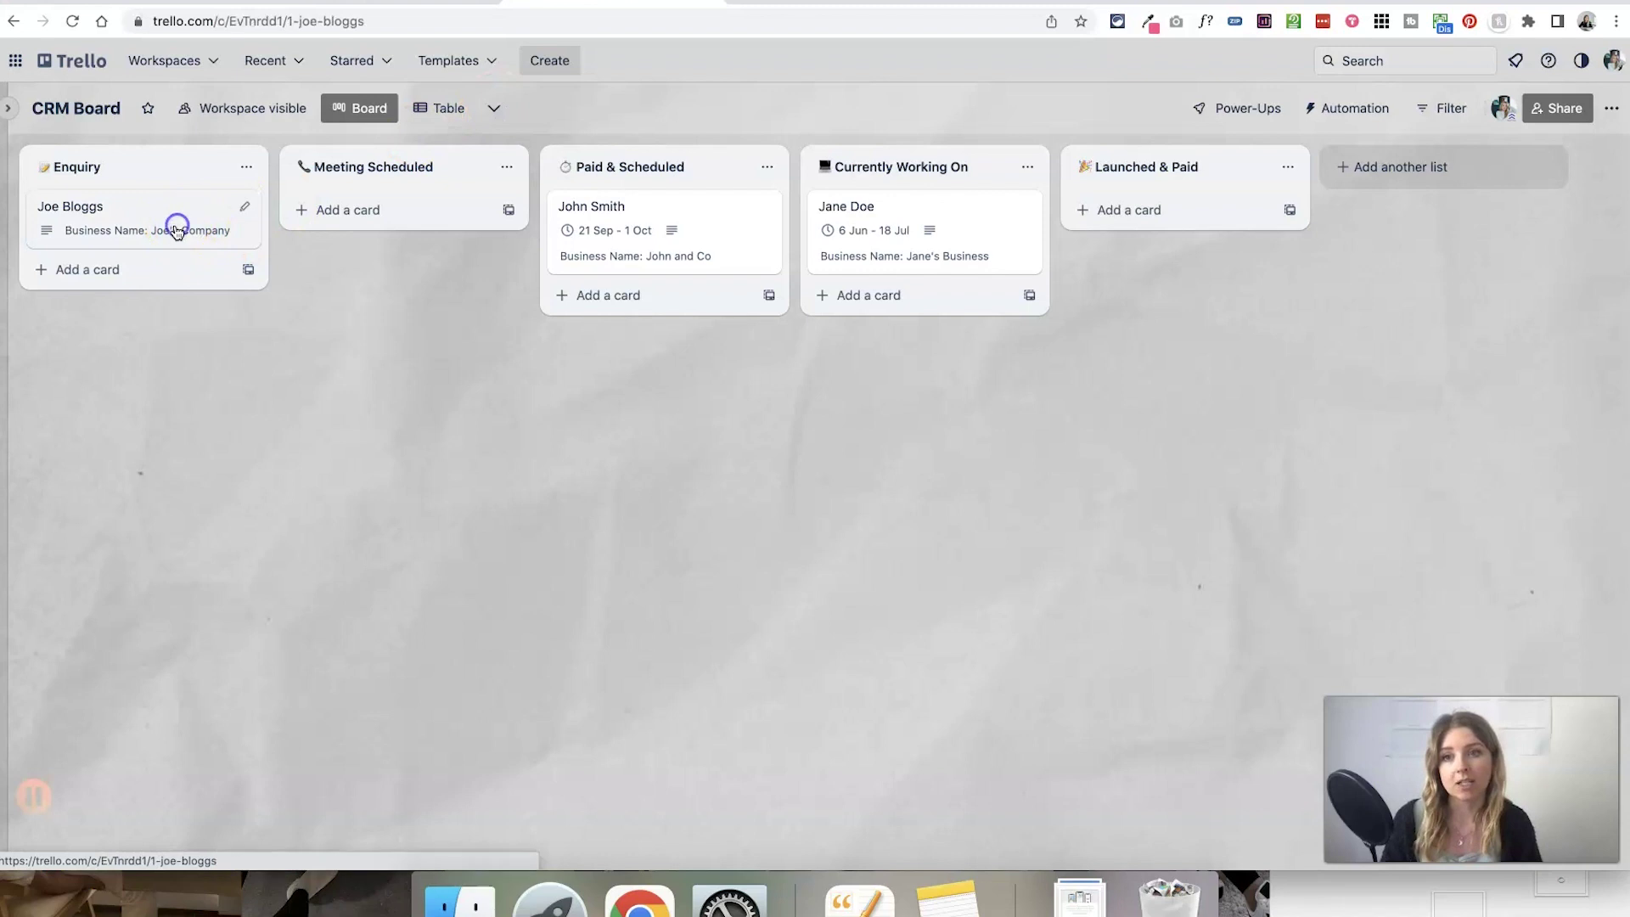
scroll(648, 425, "down", 2)
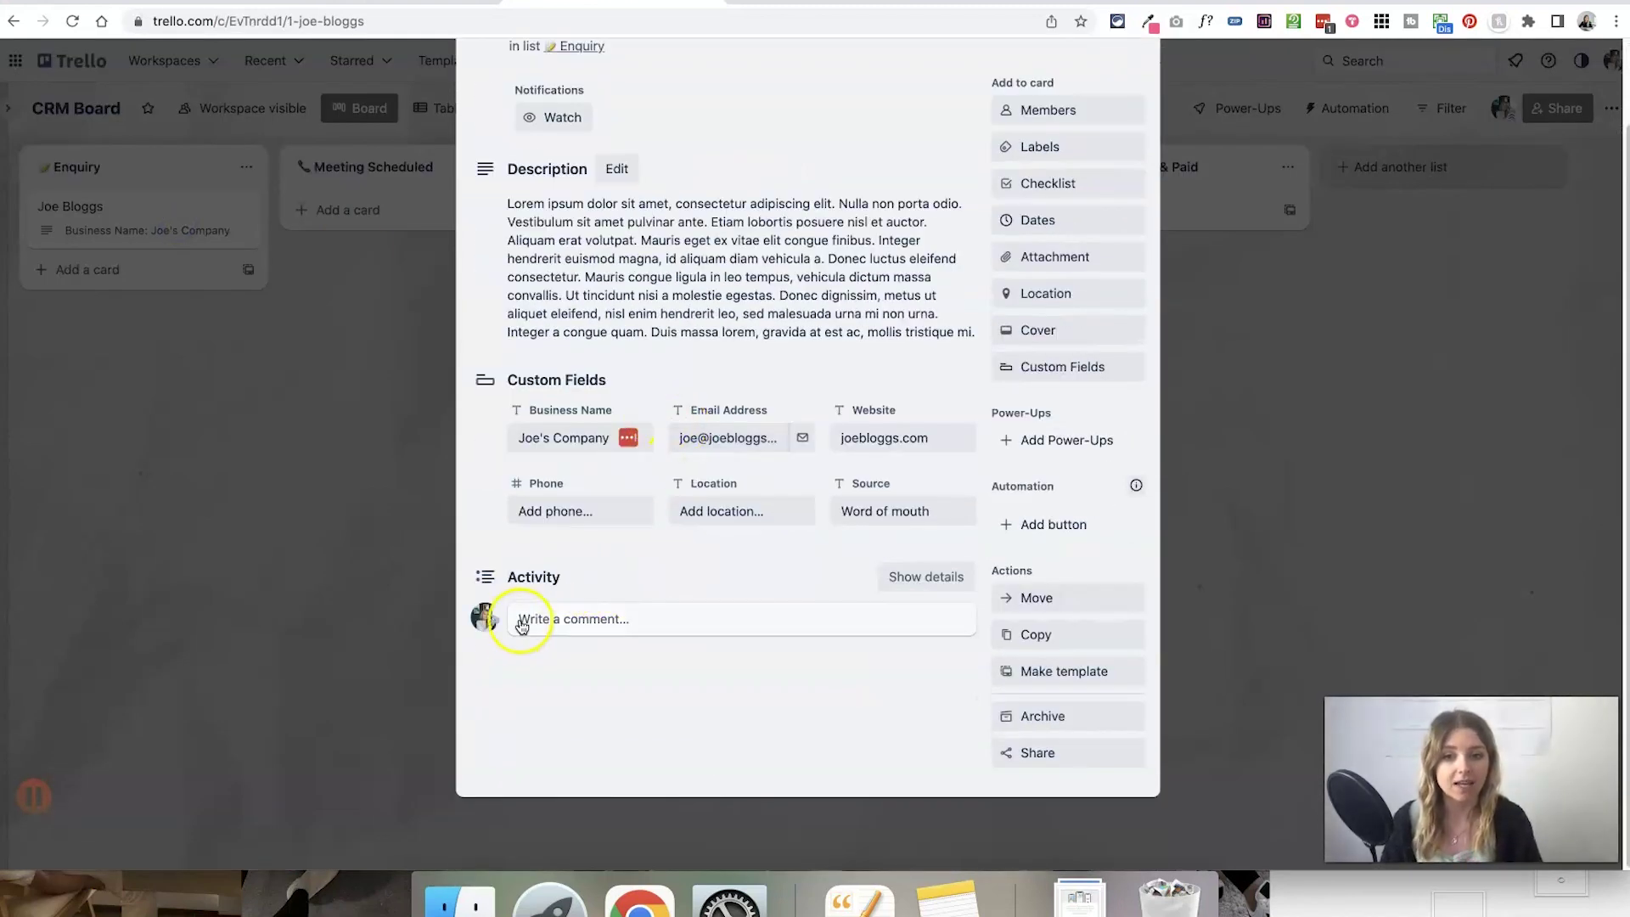
left_click(390, 367)
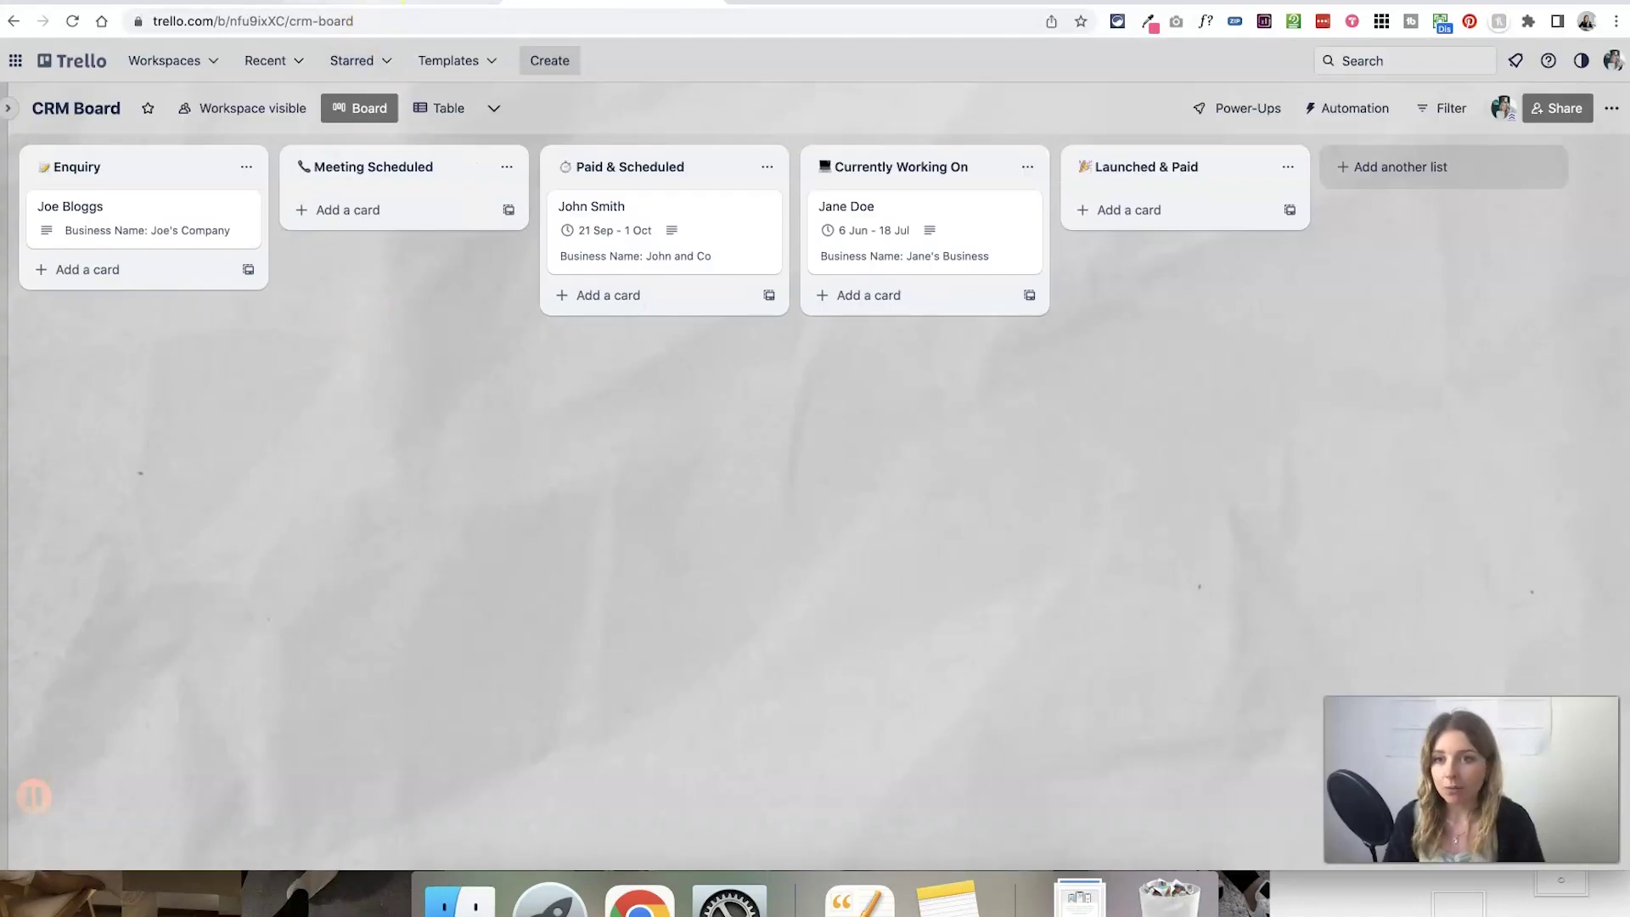
key("ctrl+Tab")
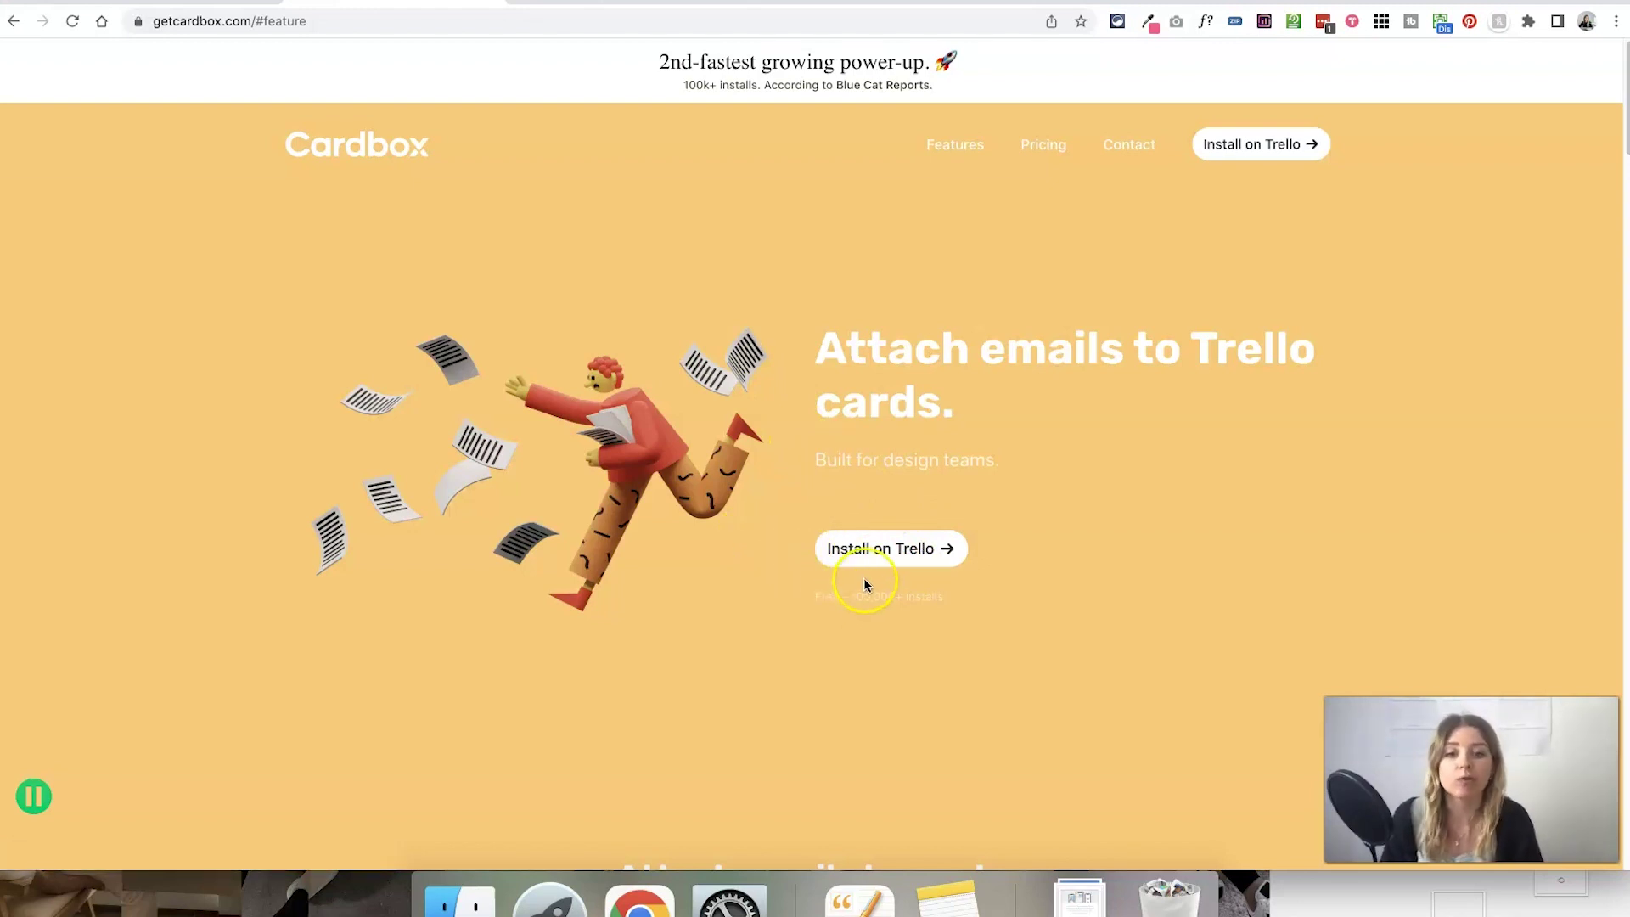
left_click(887, 558)
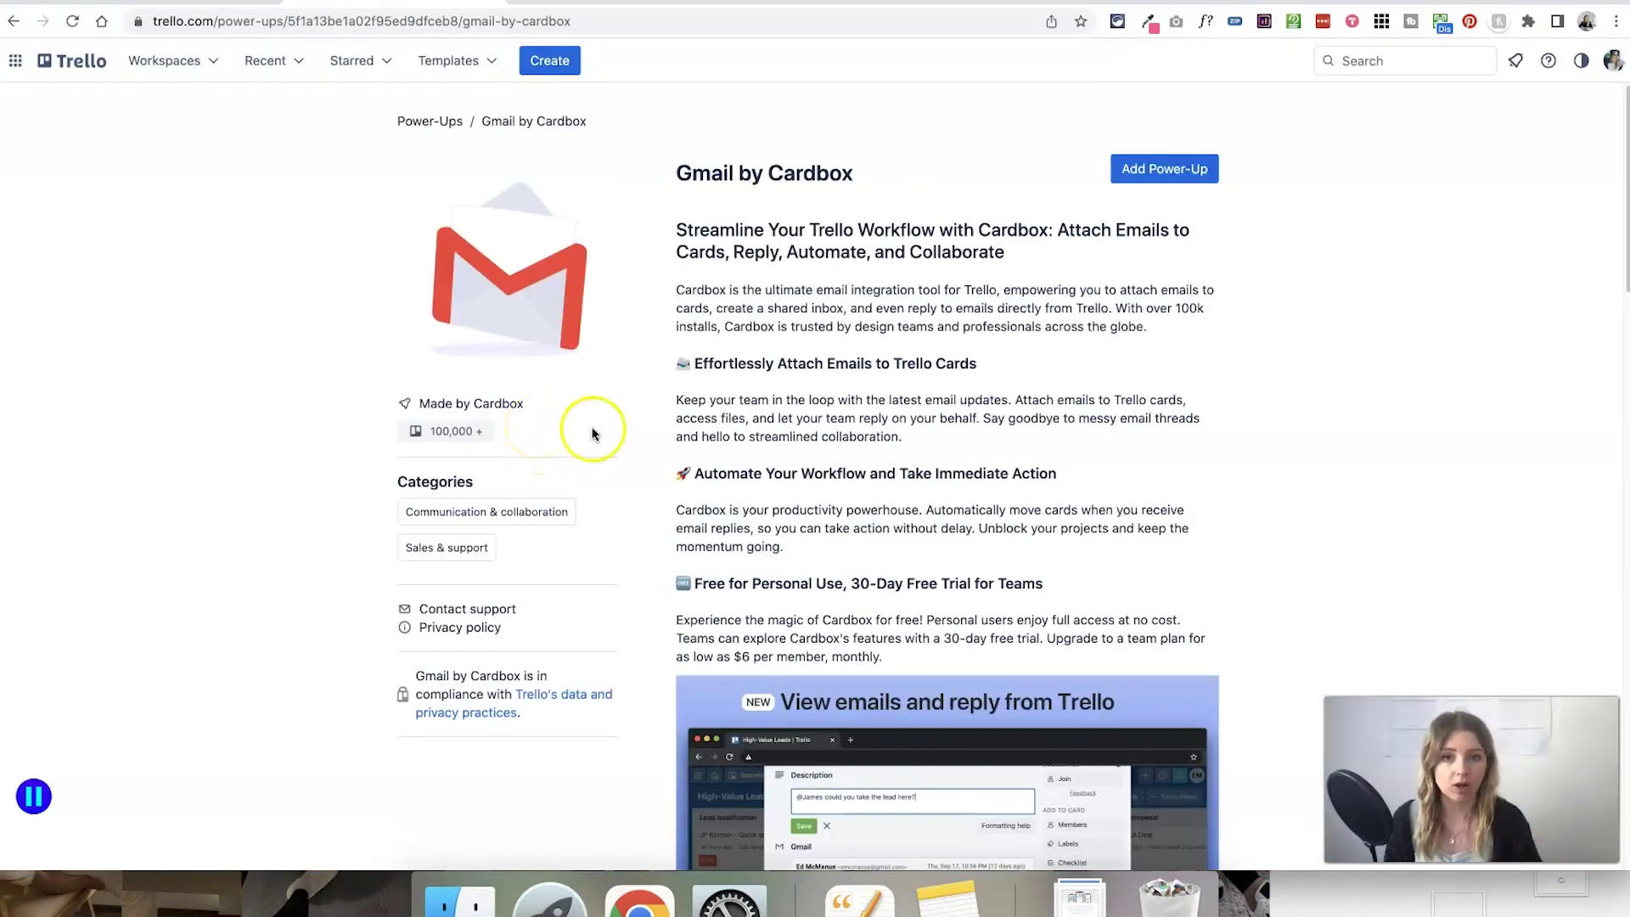
Step: Add Gmail by Cardbox to CRM Board and go back to the board
left_click(1189, 171)
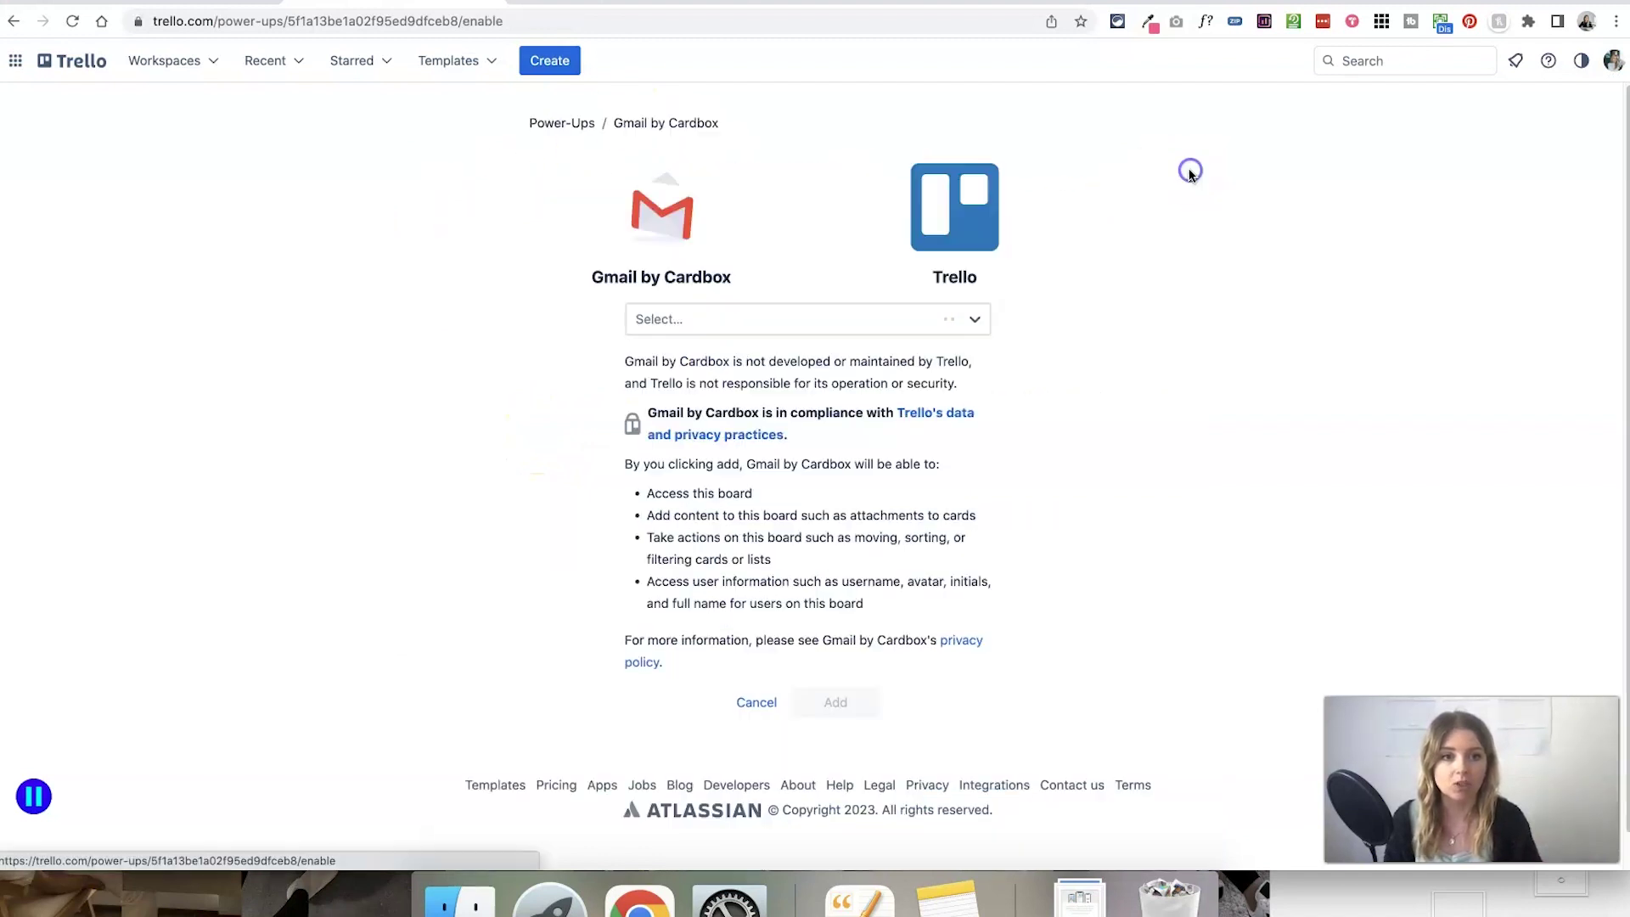
left_click(979, 319)
left_click(764, 323)
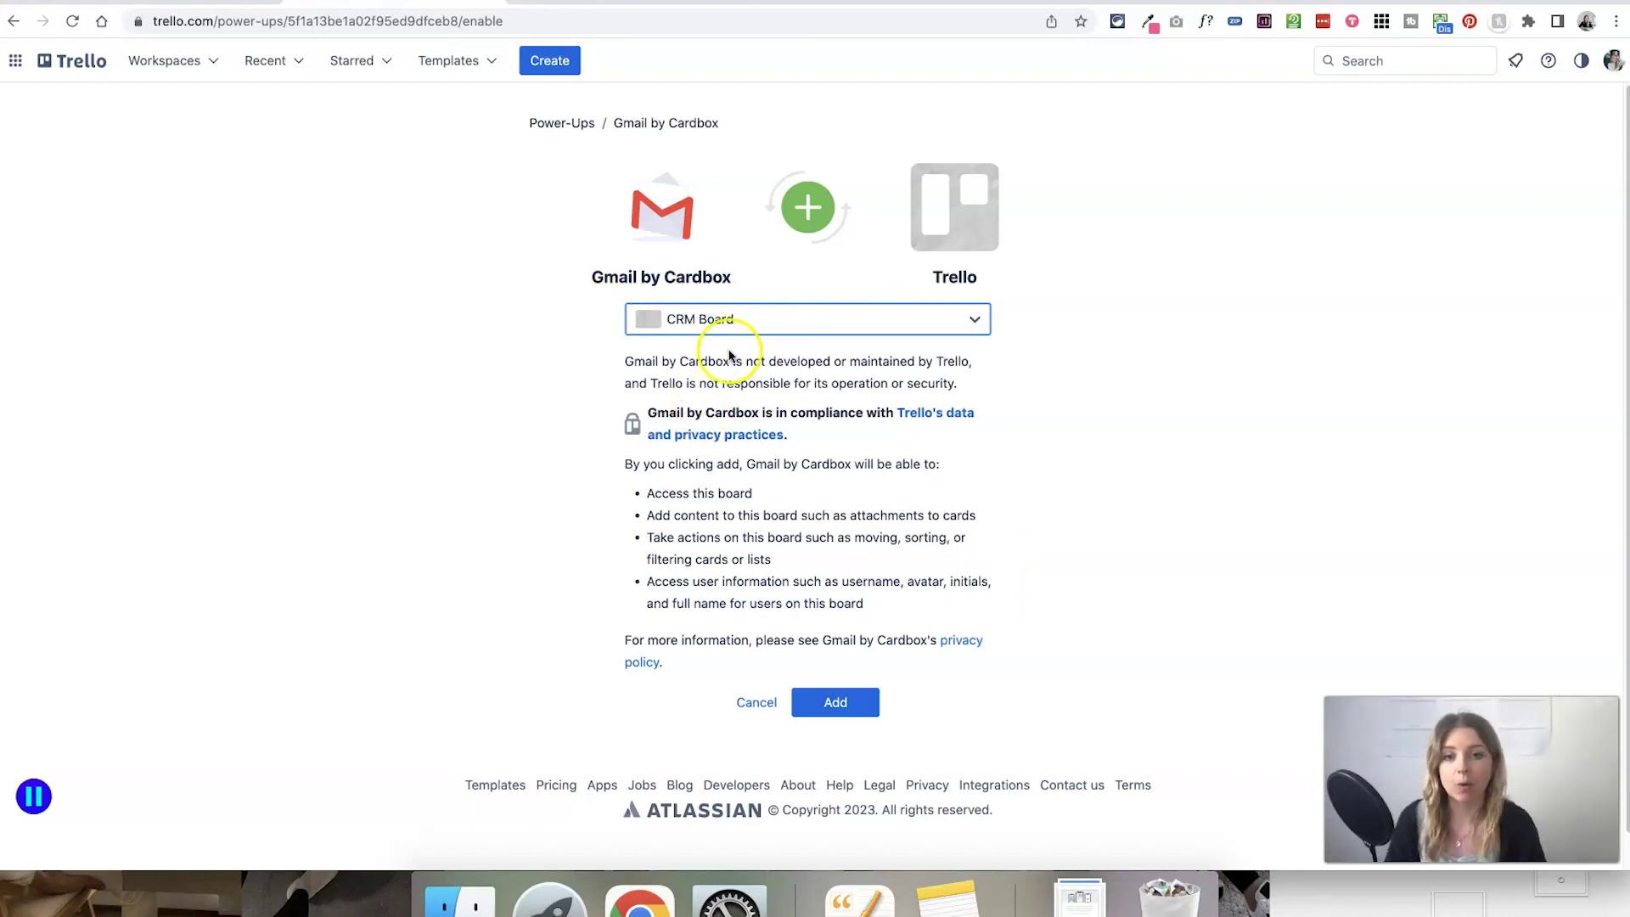
left_click(840, 706)
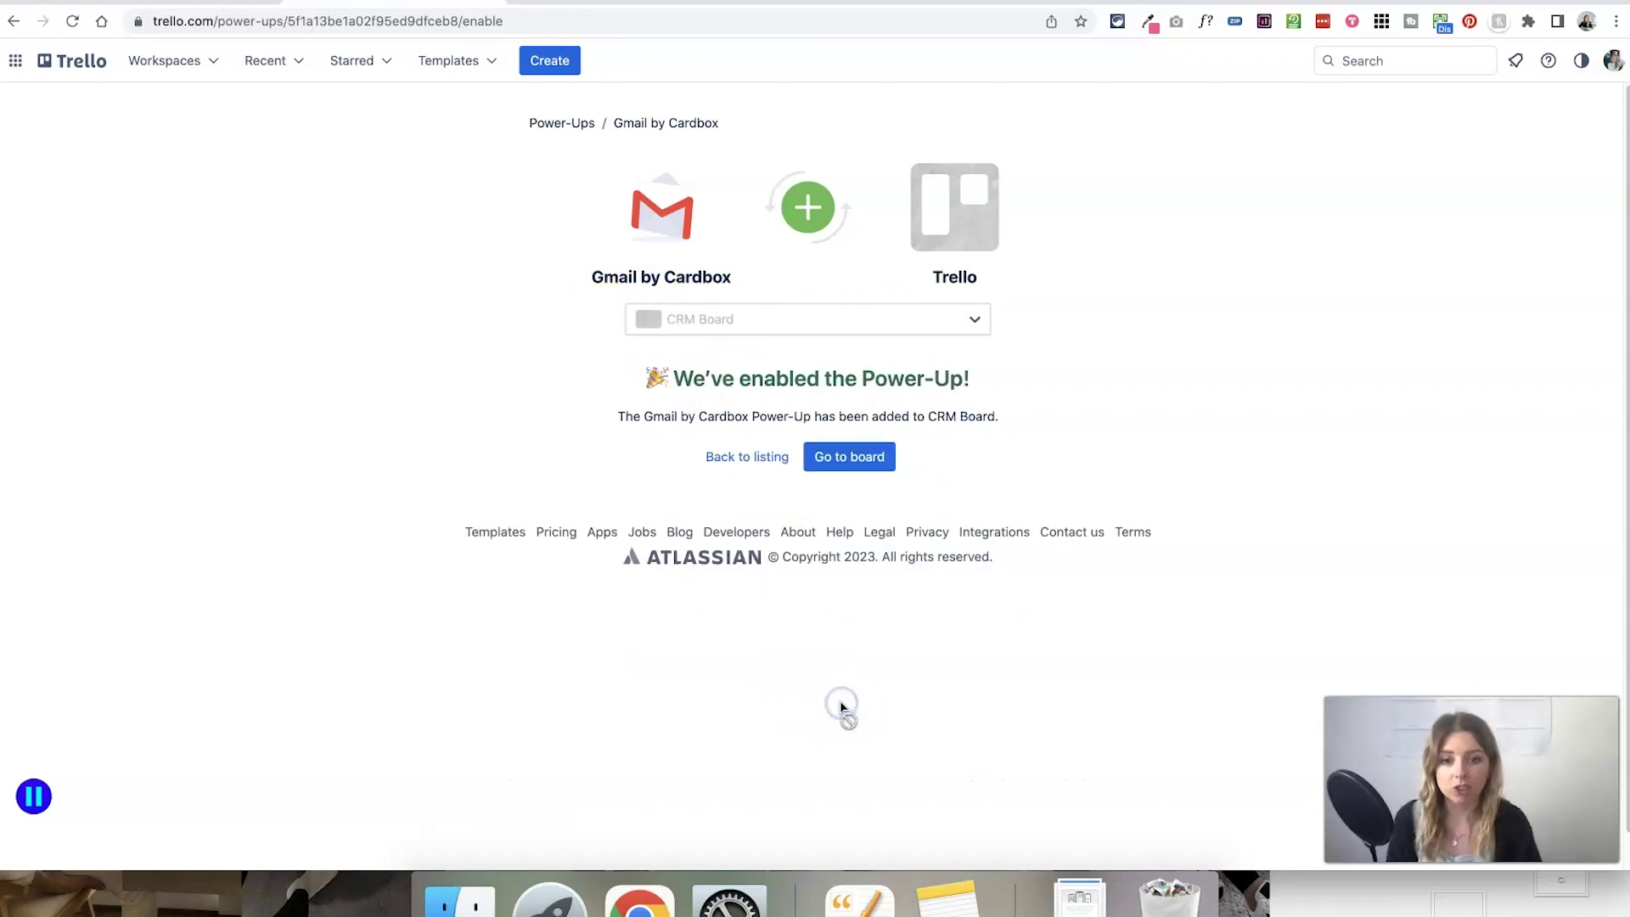
left_click(848, 460)
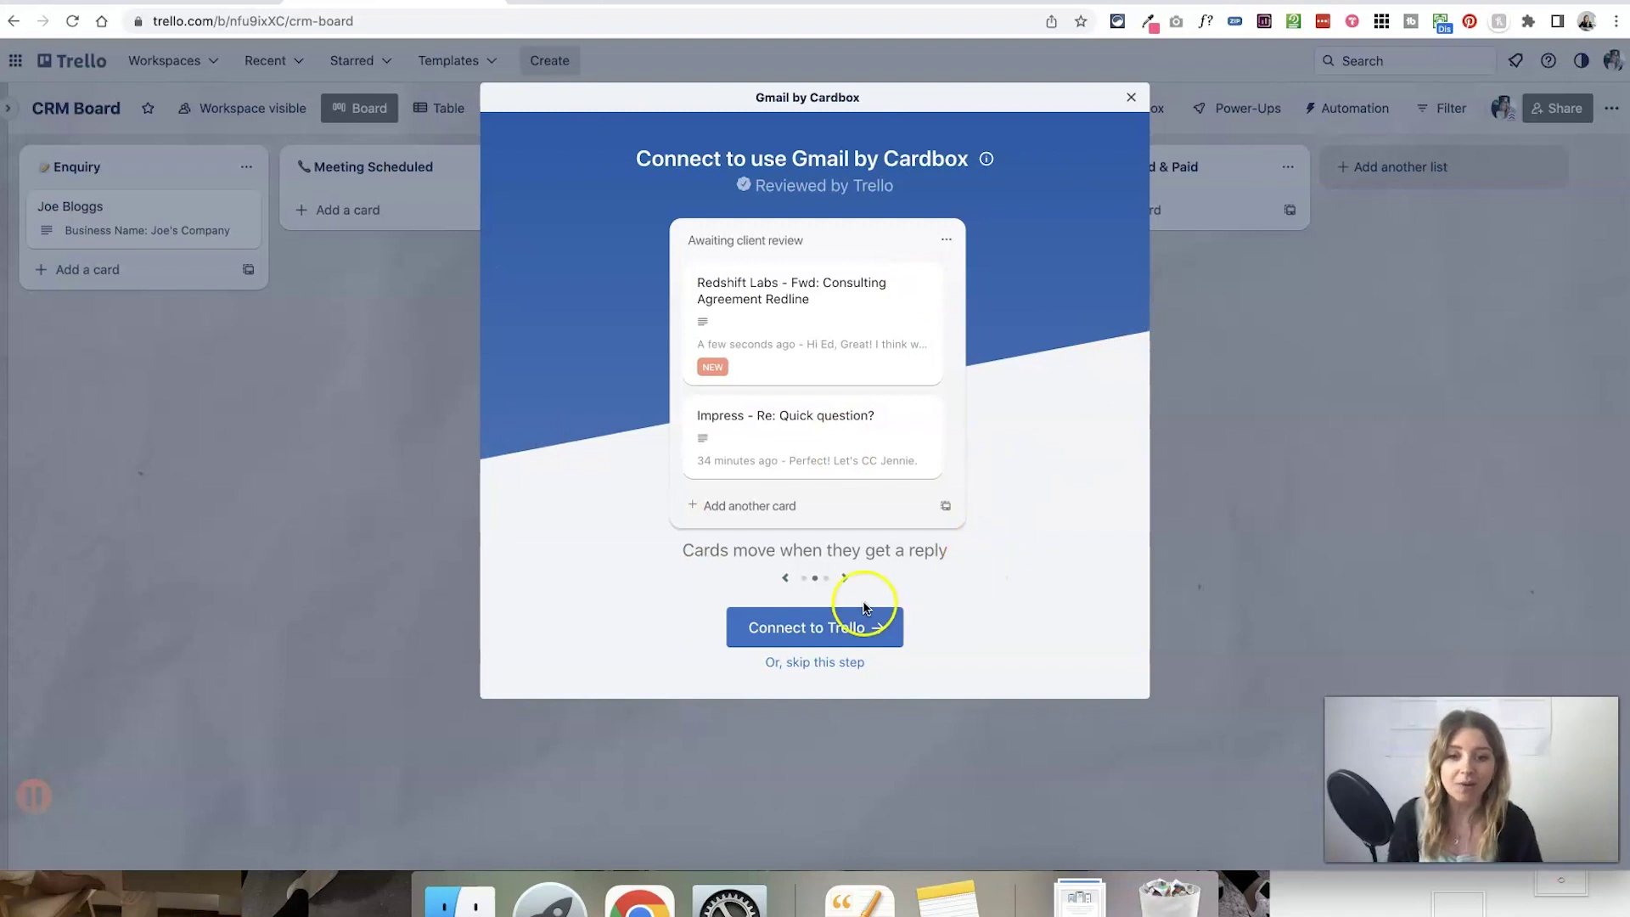
Step: Connect Cardbox to the Trello account, allow access, and acknowledge the setup confirmation
left_click(832, 633)
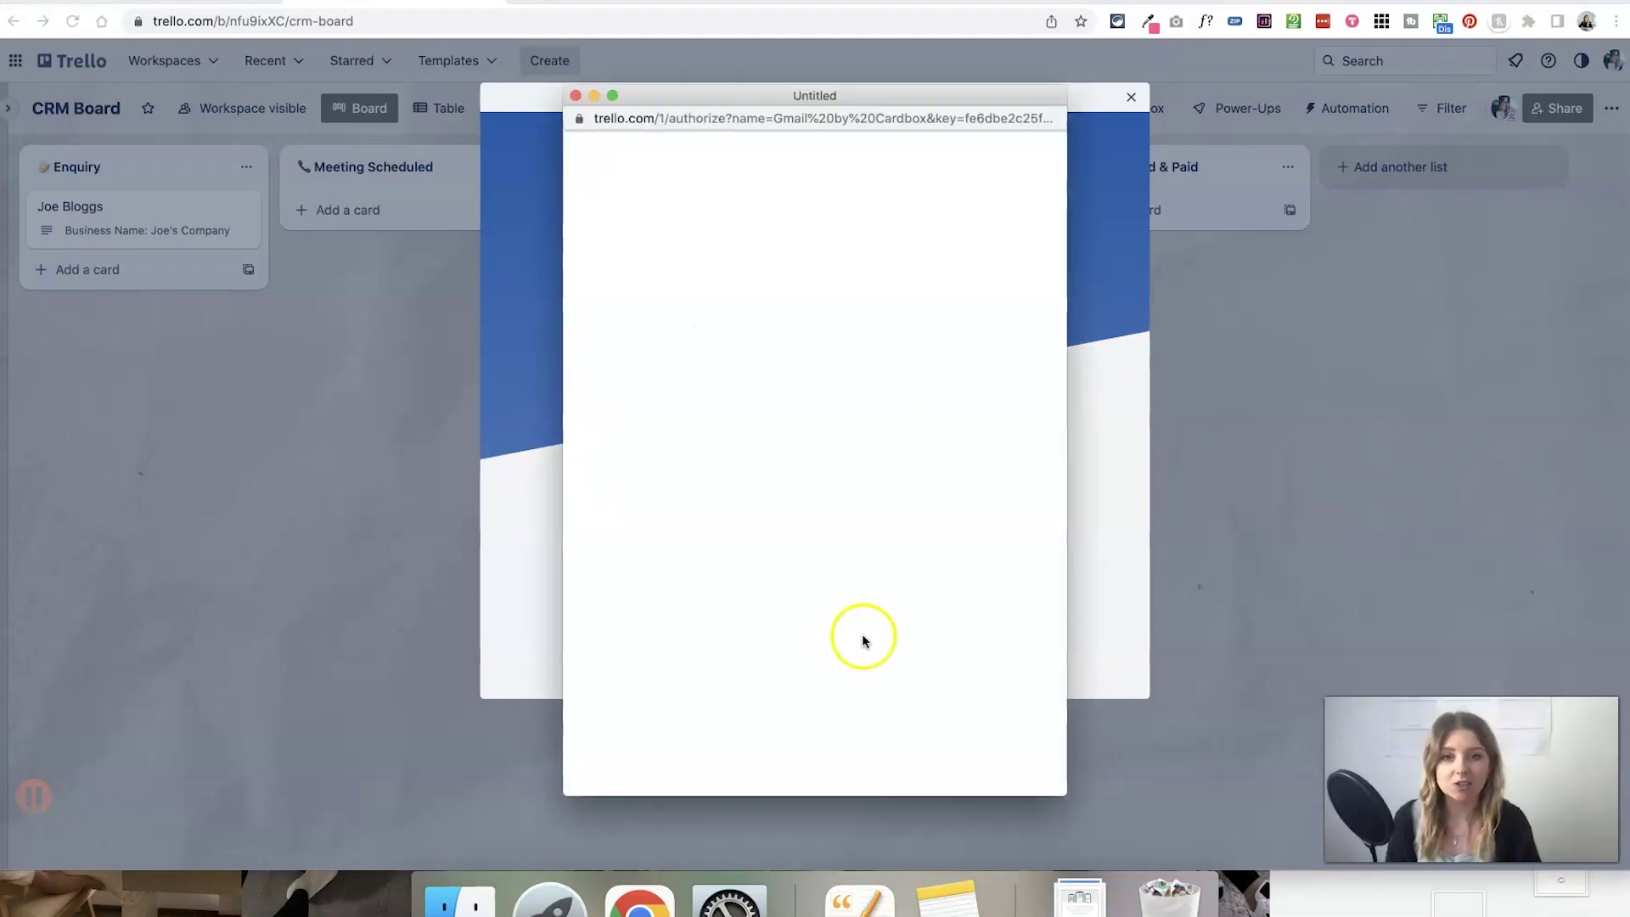
scroll(803, 443, "down", 1)
scroll(813, 463, "down", 10)
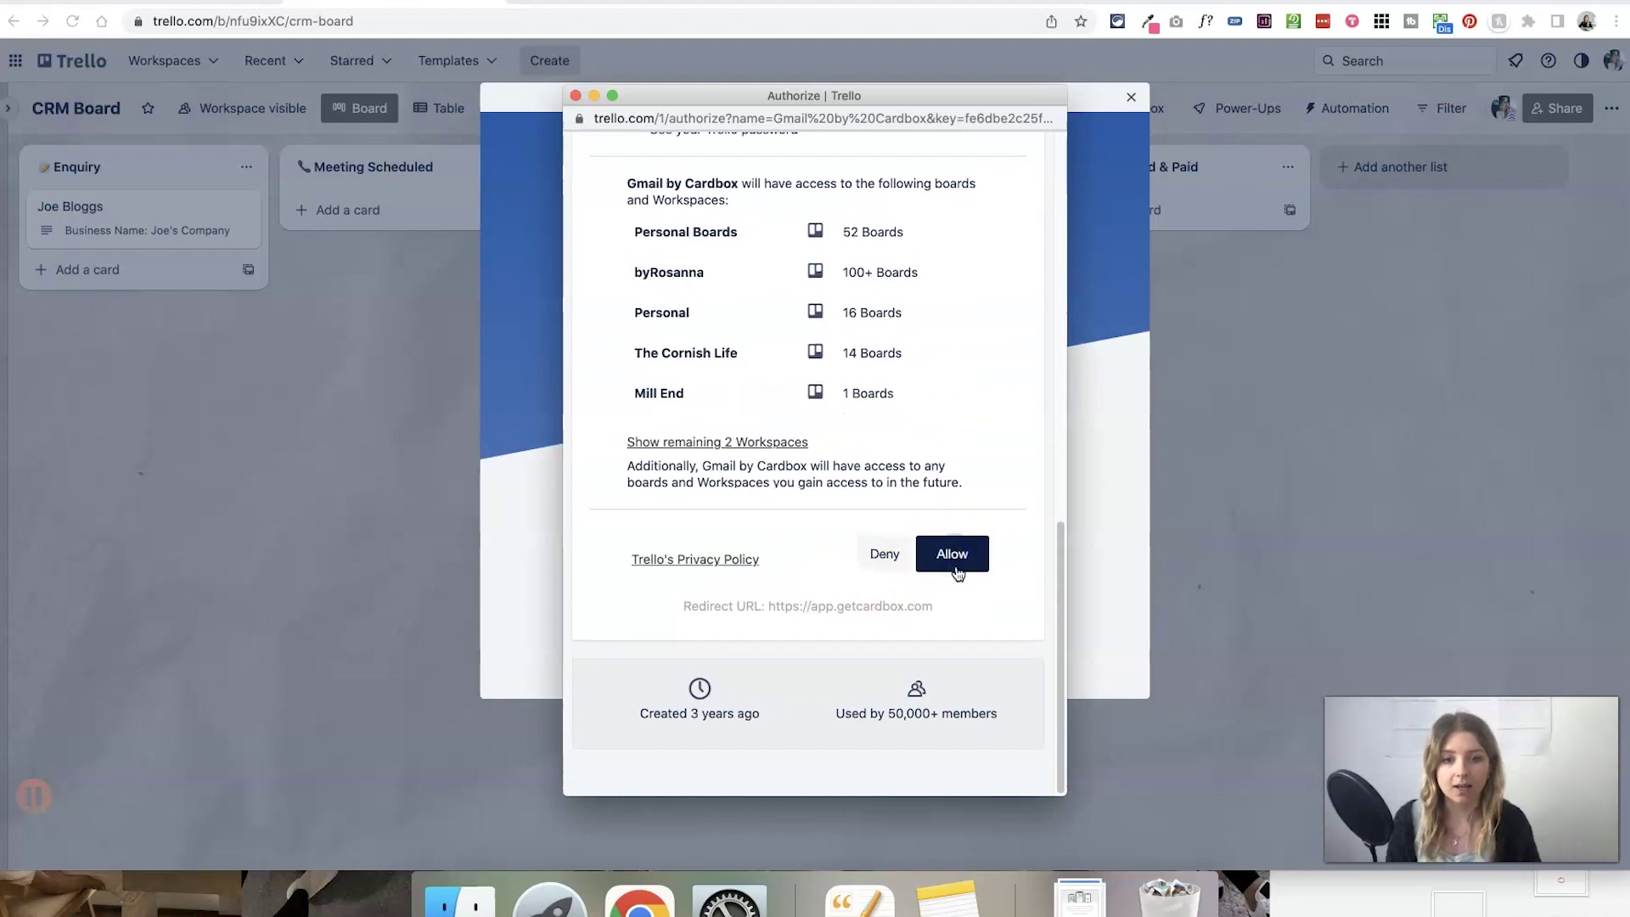
left_click(952, 561)
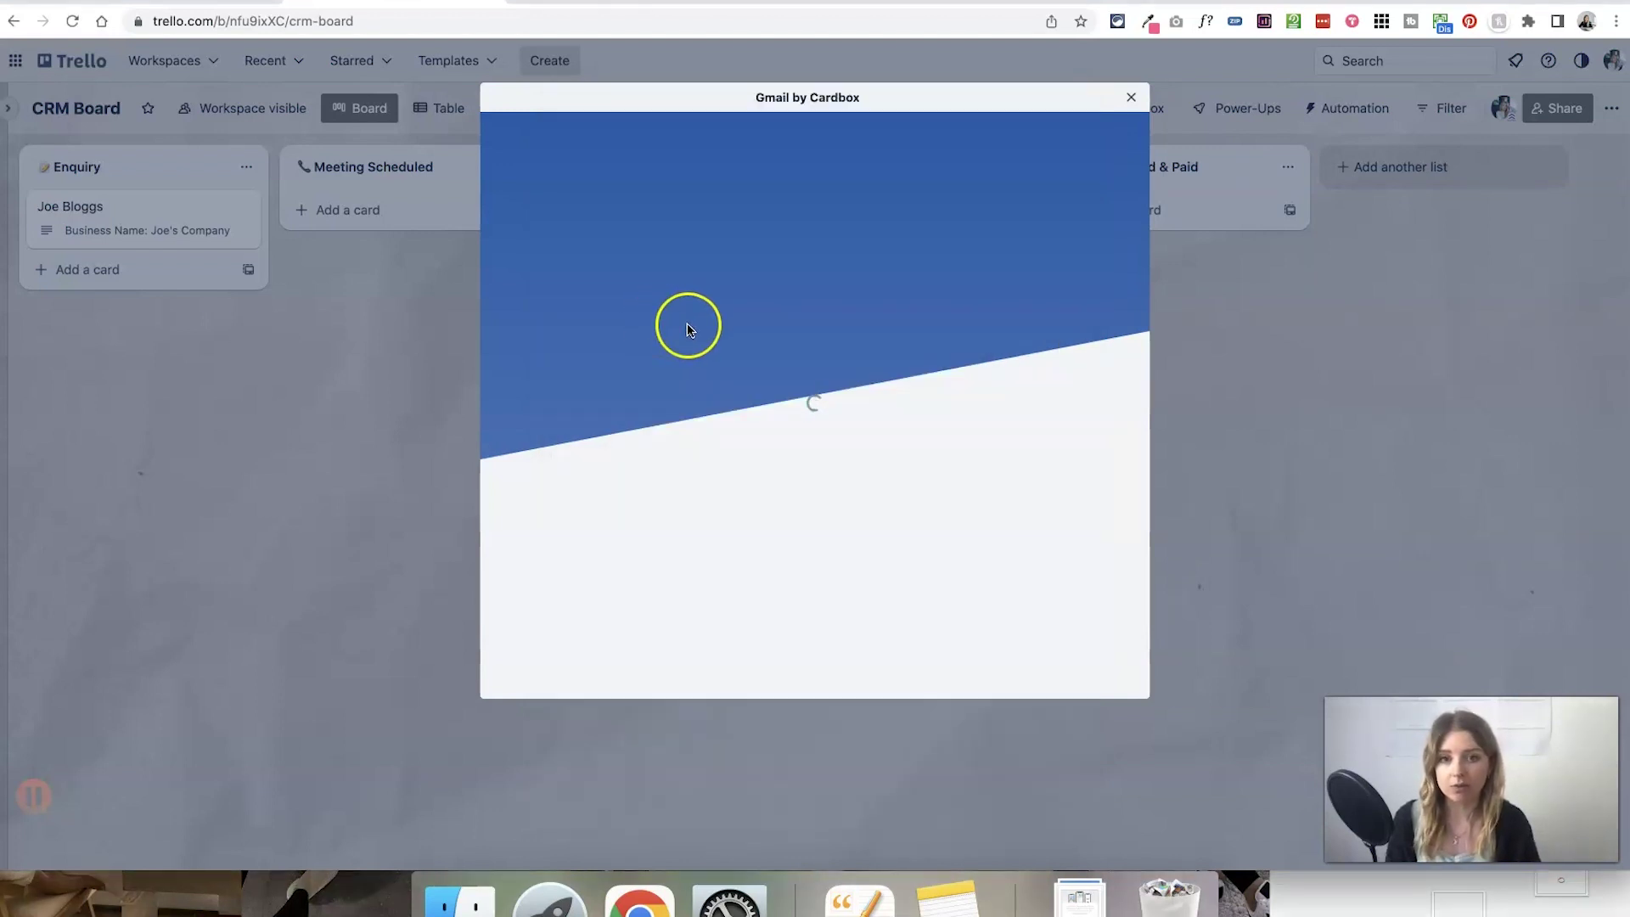
left_click(836, 662)
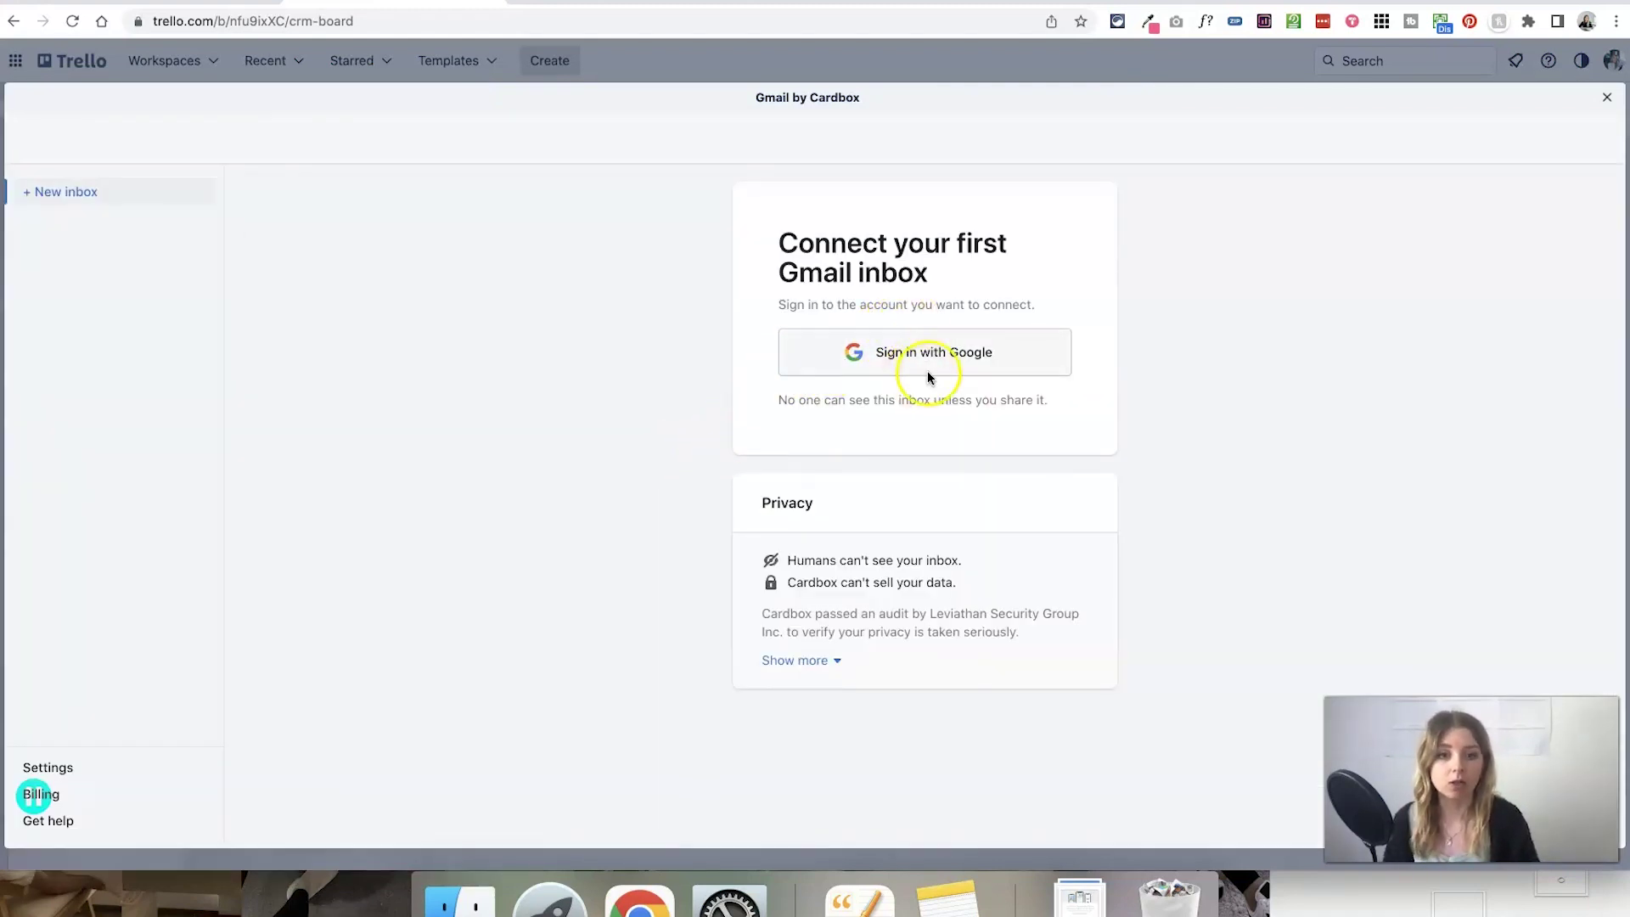
Step: Sign in with Google and grant Cardbox all requested Gmail permissions
left_click(883, 357)
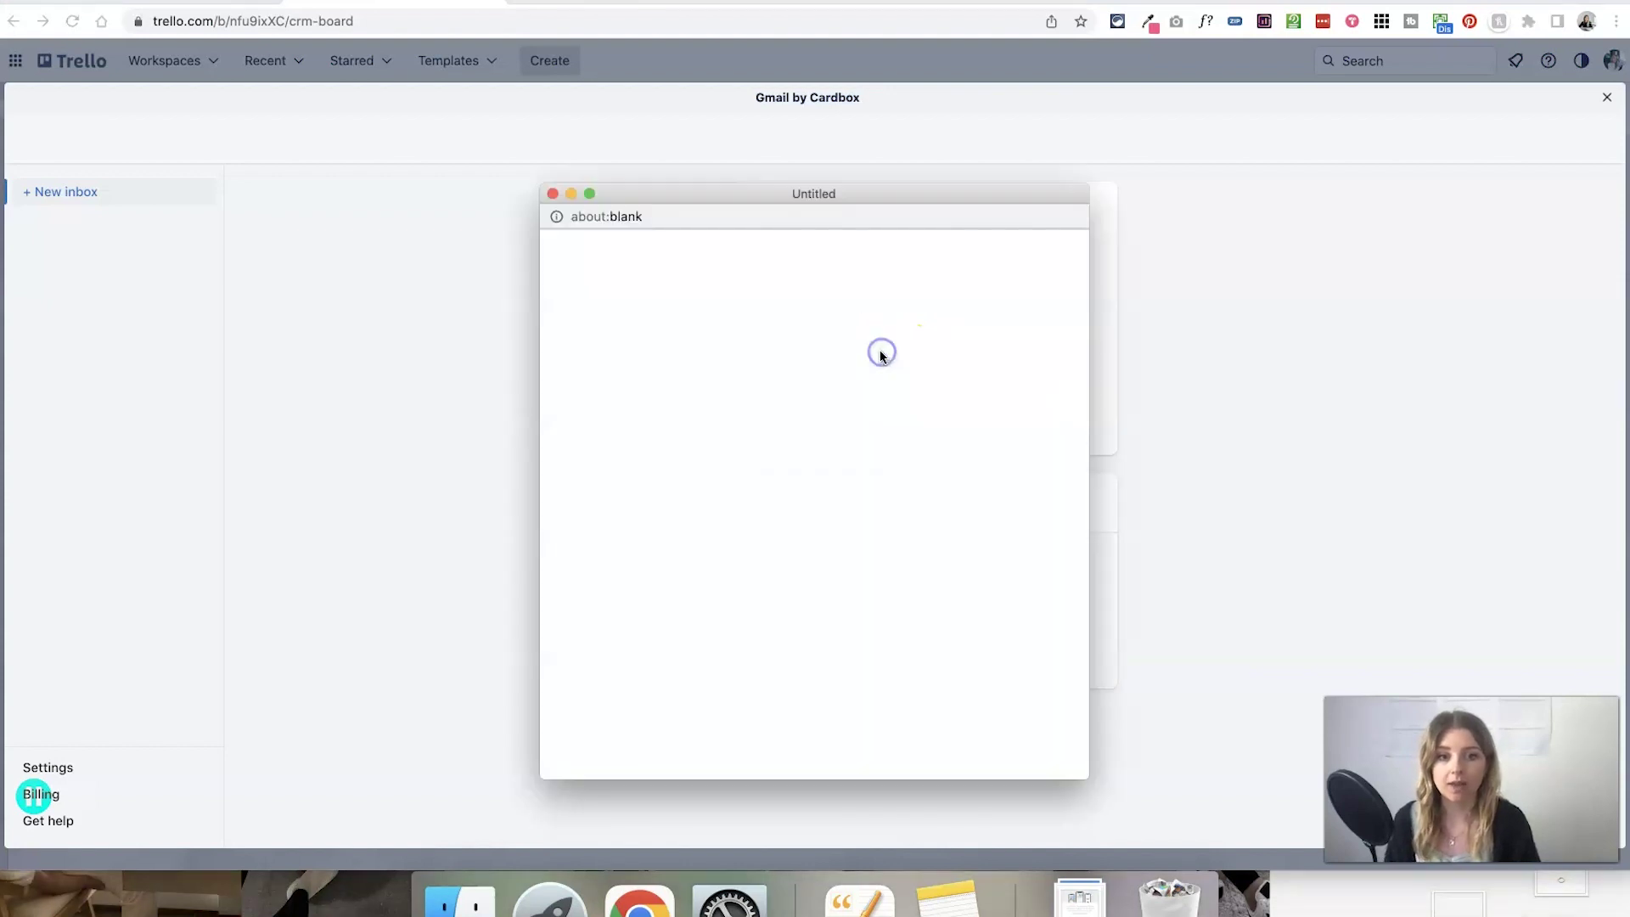
left_click(600, 409)
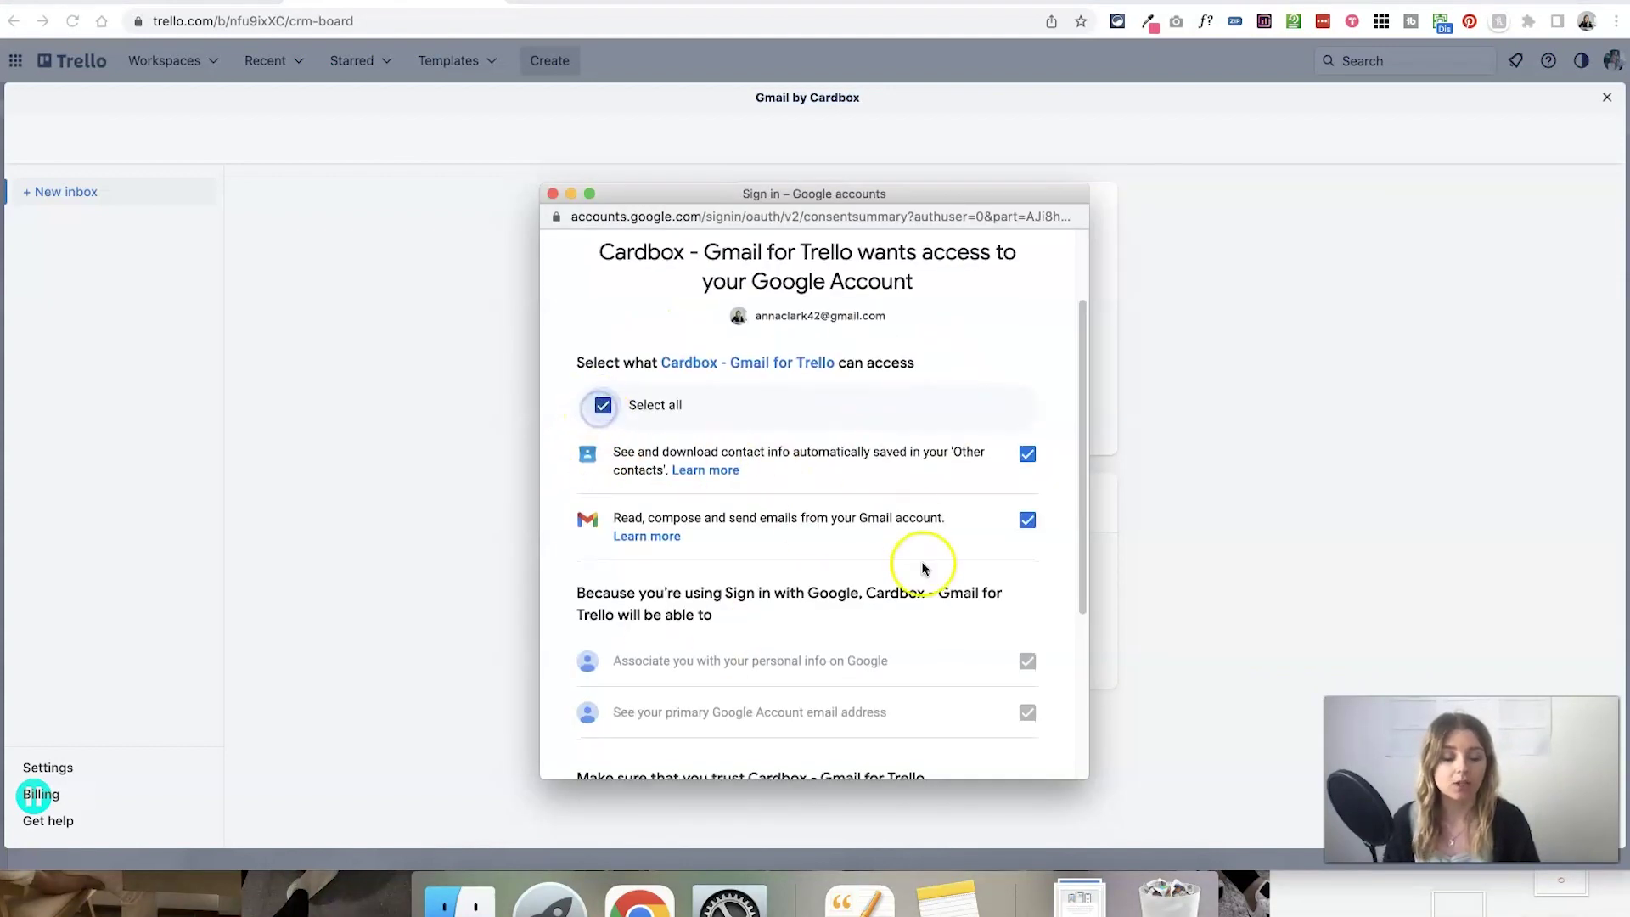
scroll(939, 563, "down", 3)
scroll(943, 565, "up", 4)
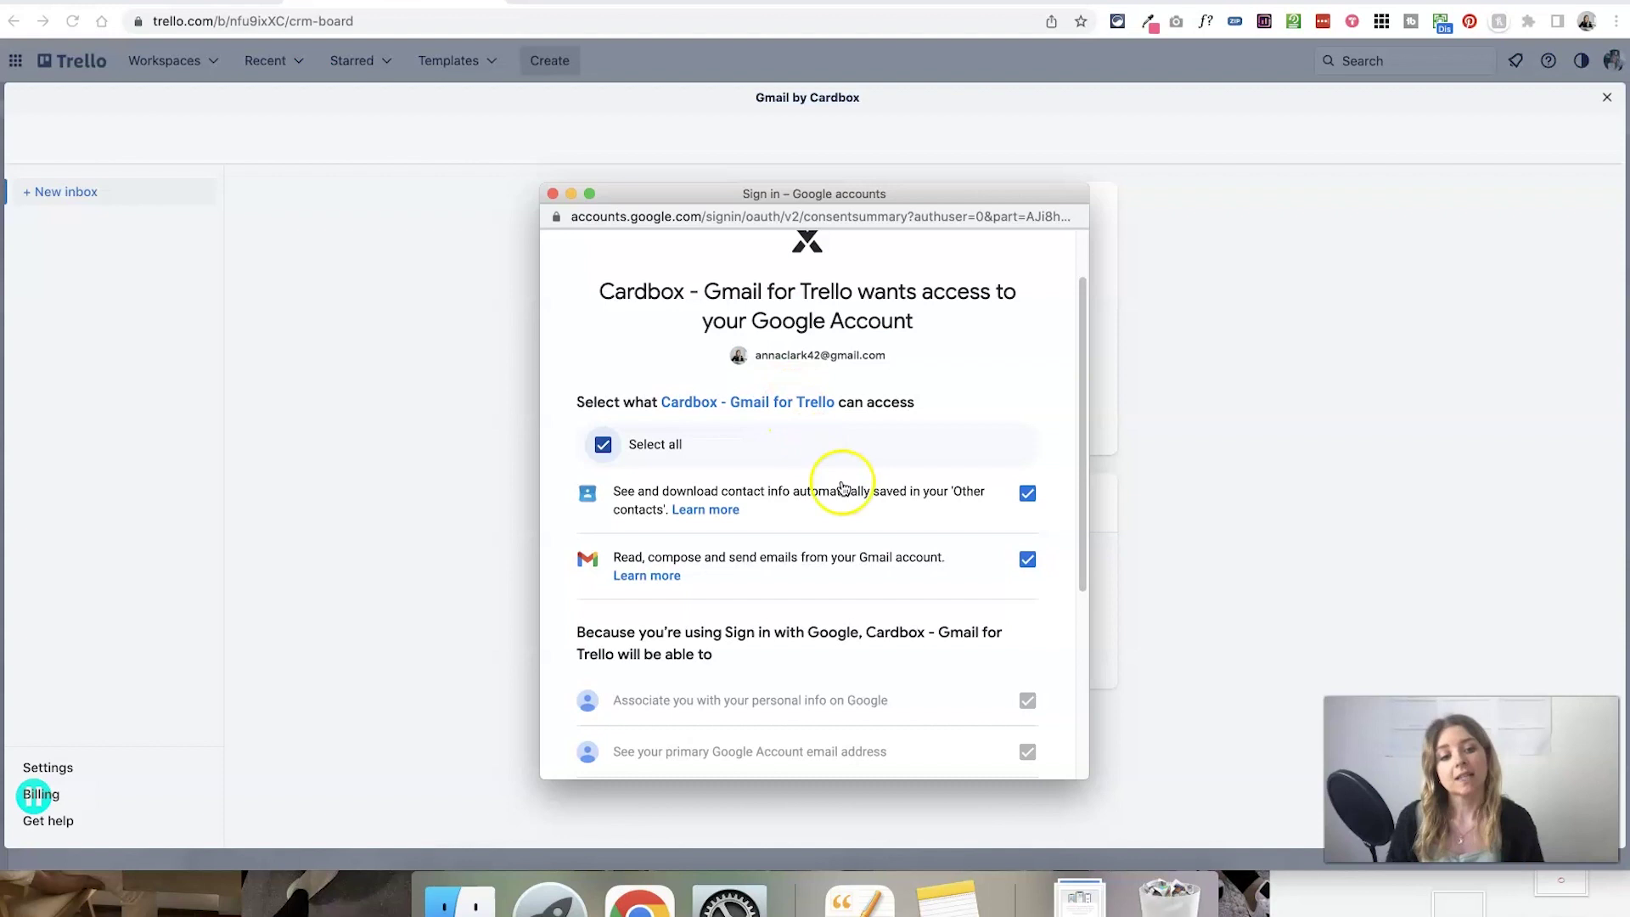
scroll(889, 532, "down", 5)
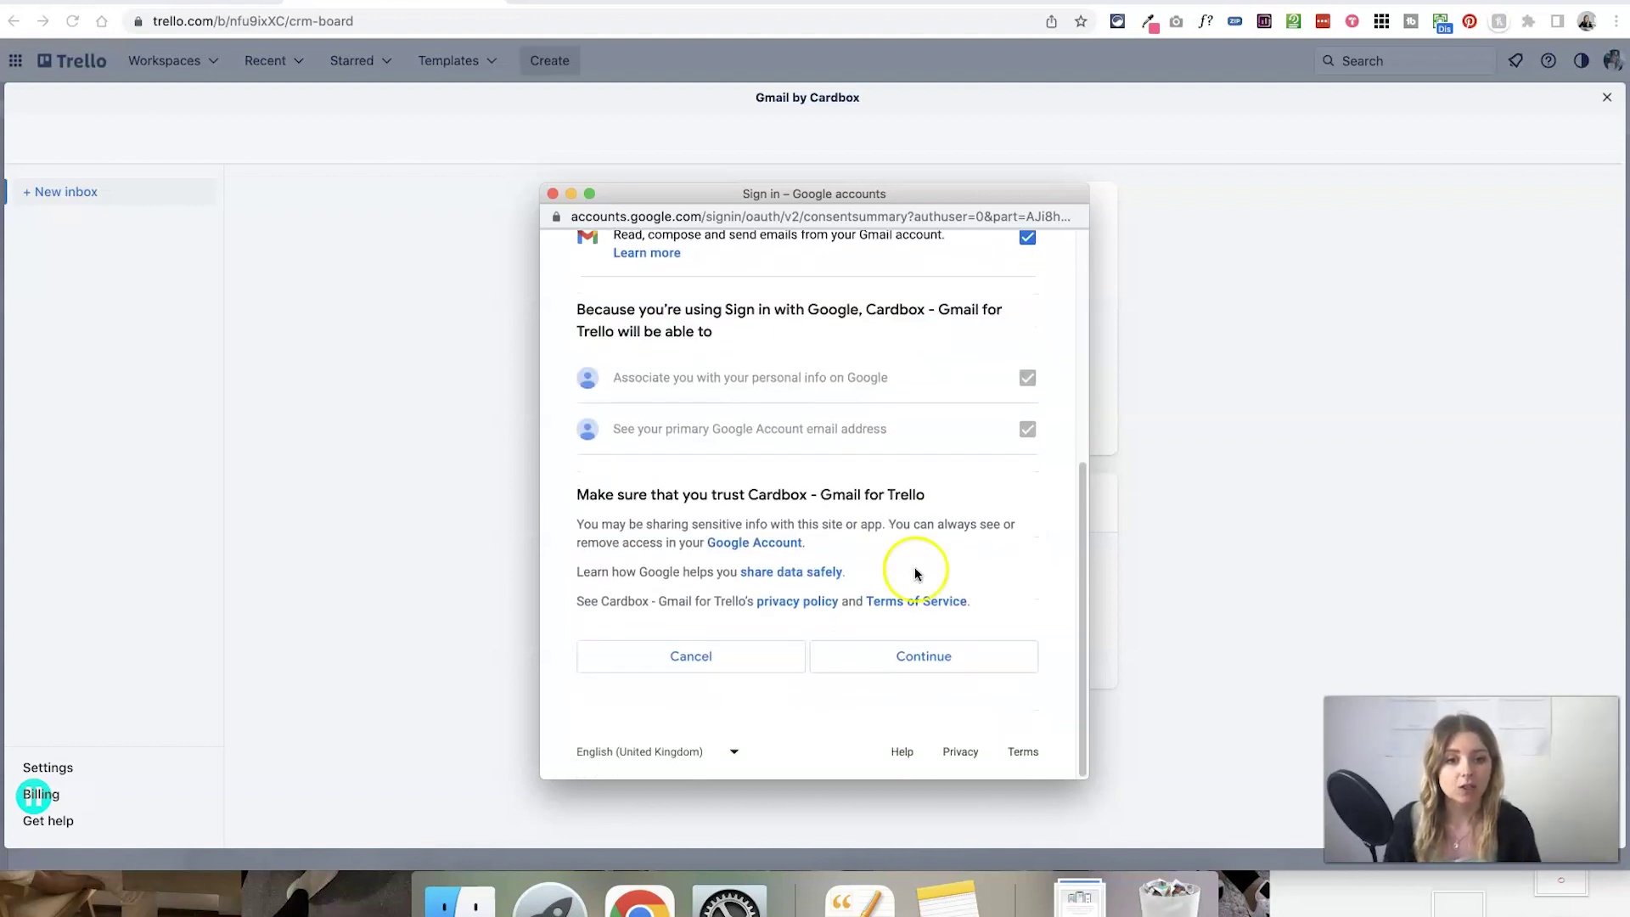
left_click(953, 666)
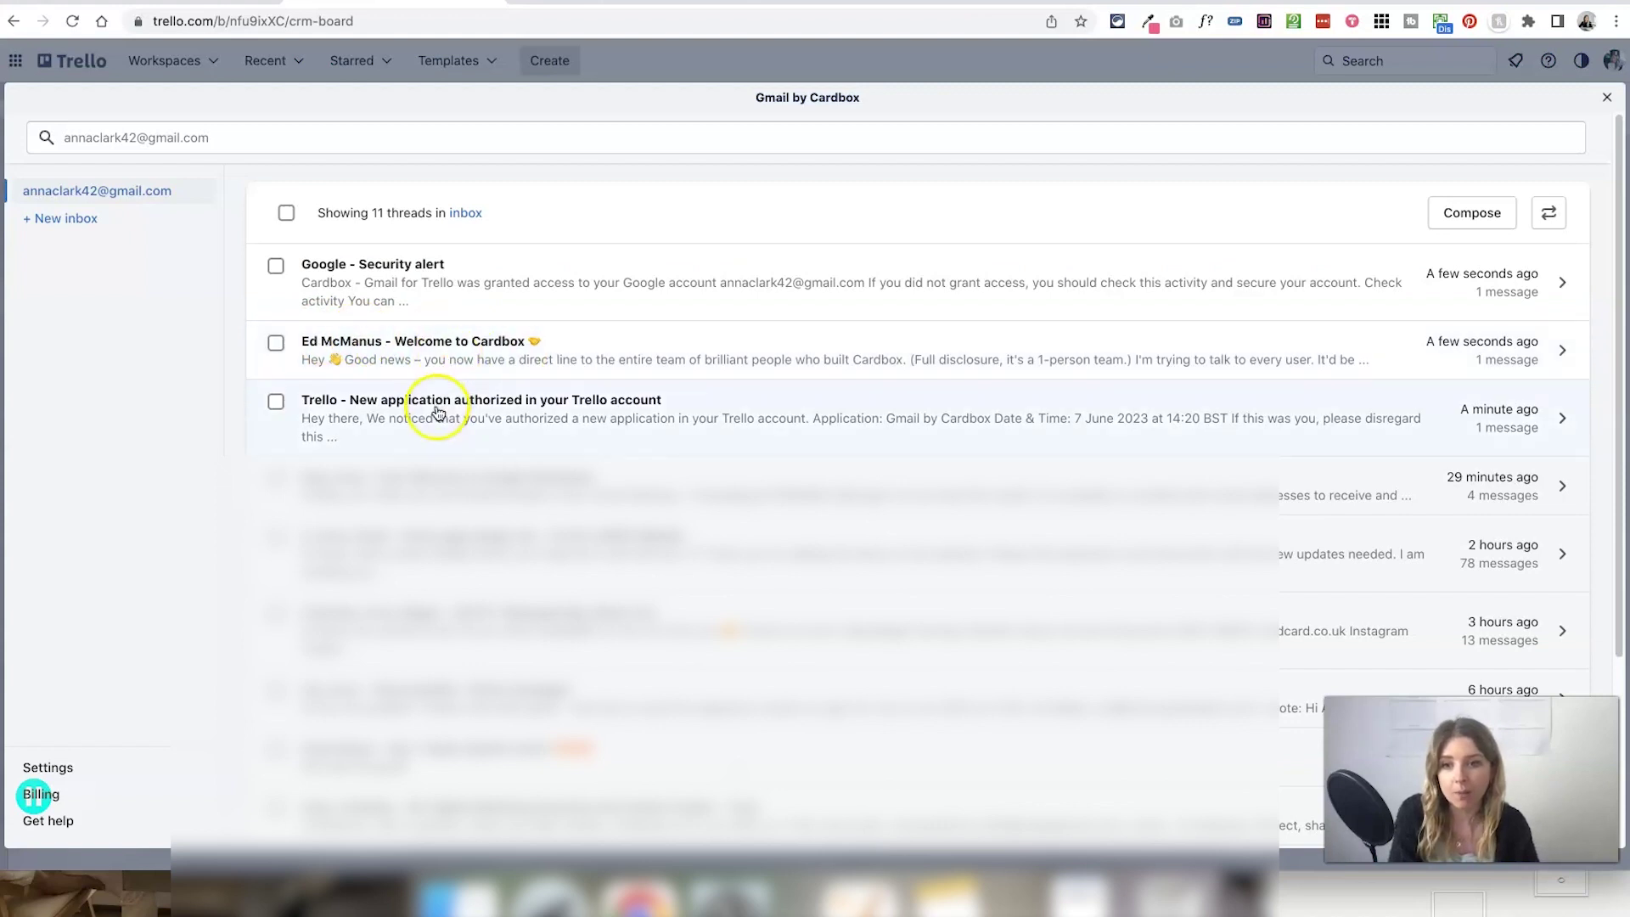
Step: Read the Welcome to Cardbox email, then close the Cardbox email view
left_click(469, 349)
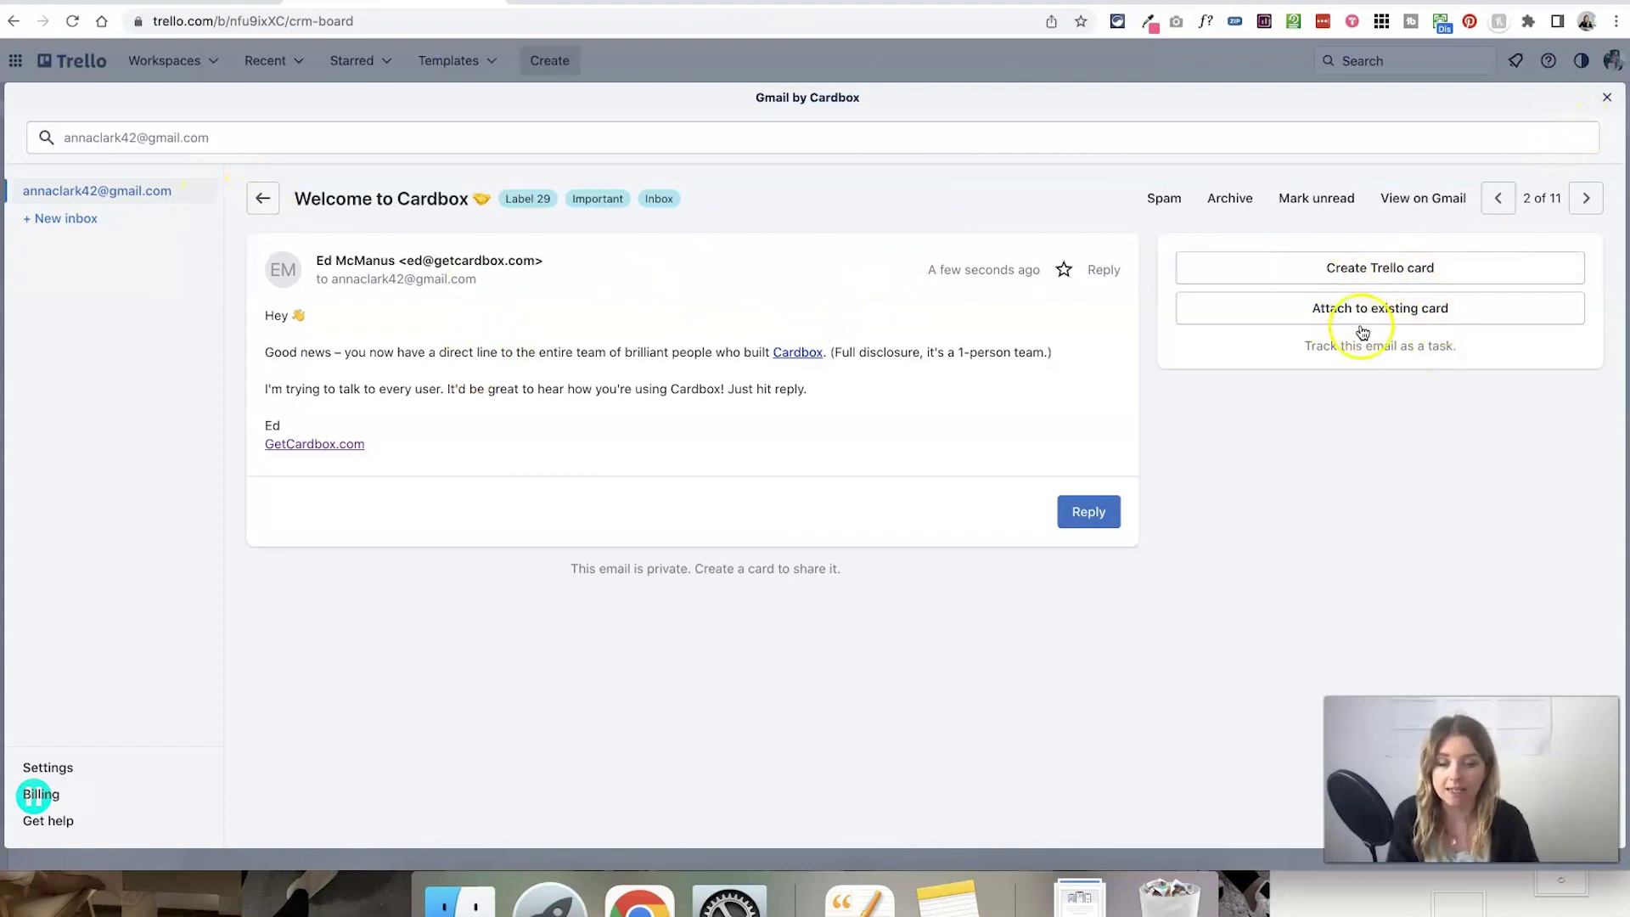
left_click(1607, 98)
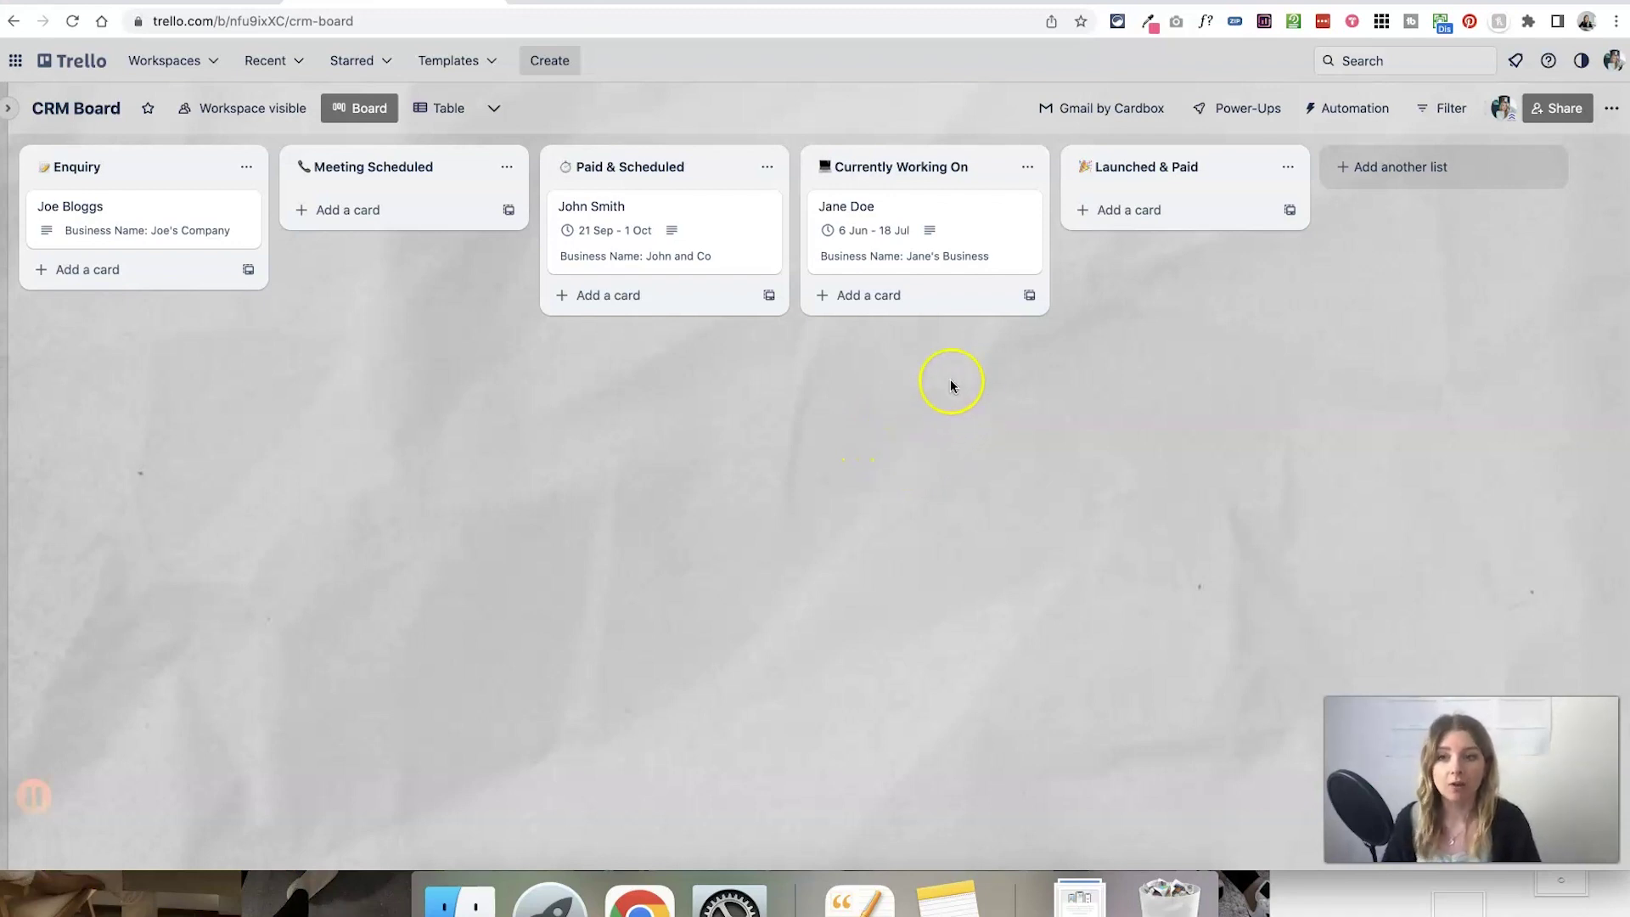
left_click(1076, 120)
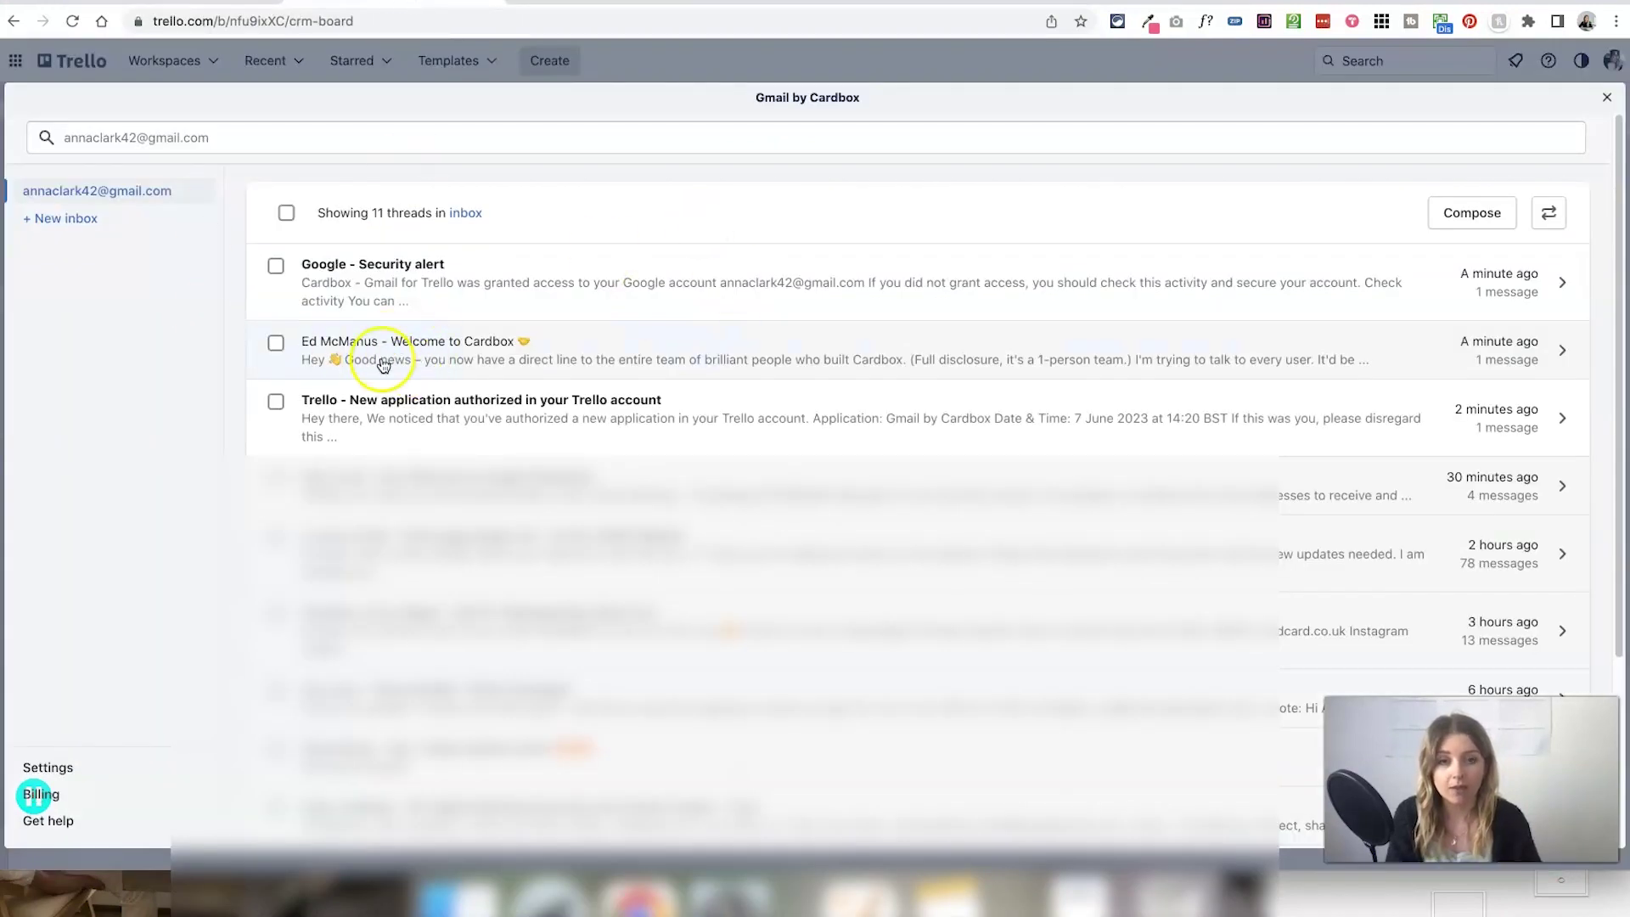
left_click(176, 6)
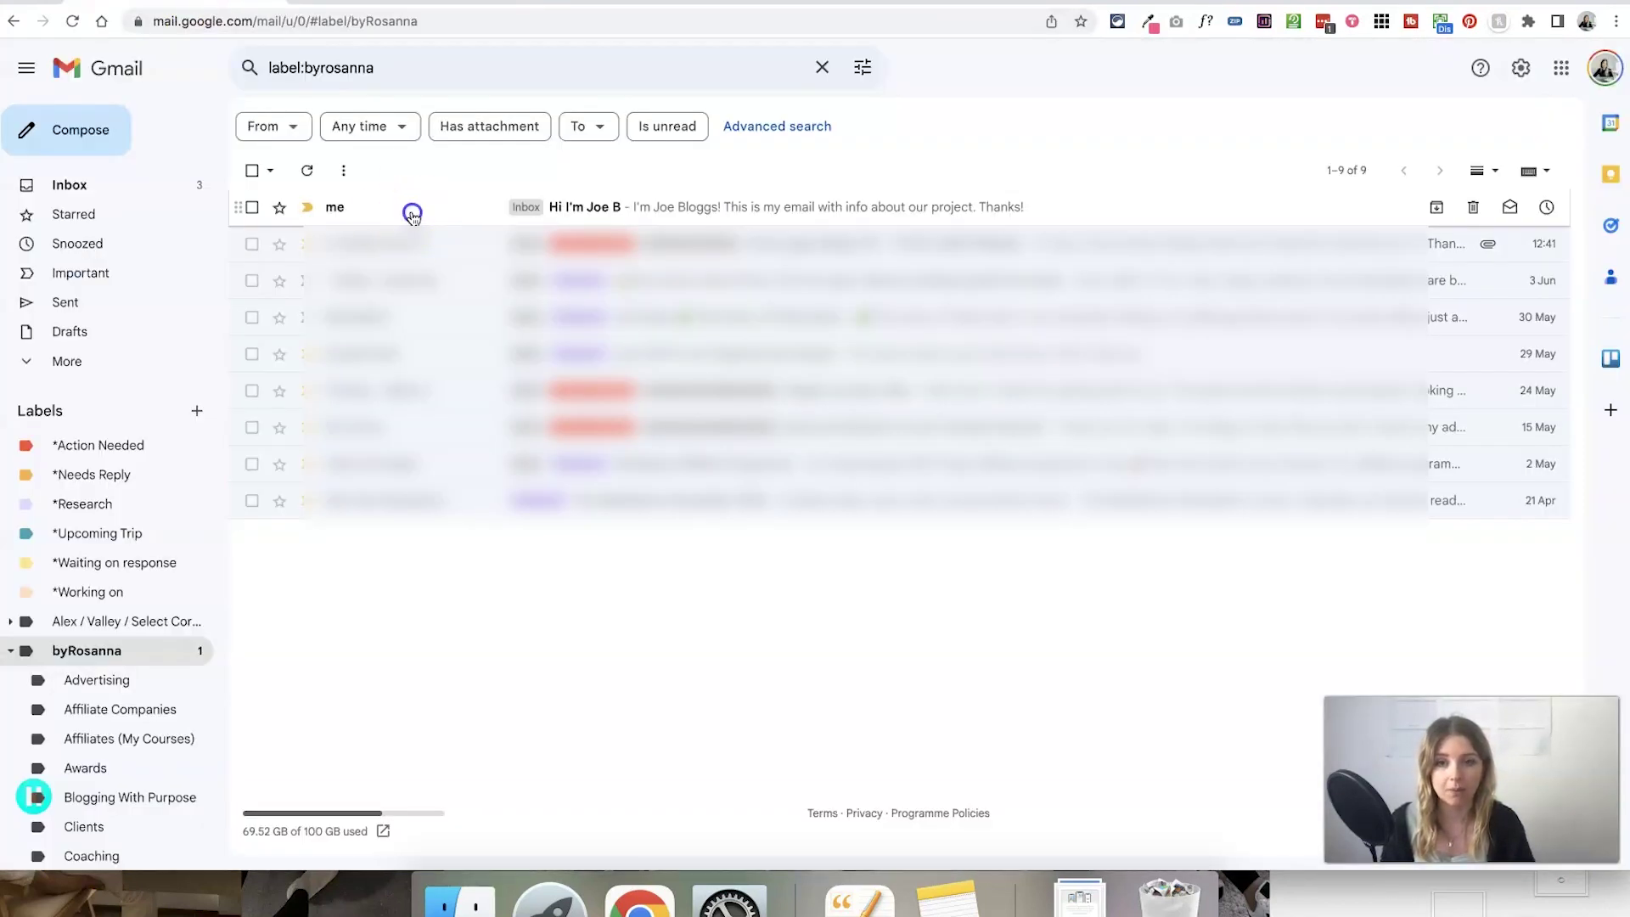
left_click(411, 214)
left_click(254, 117)
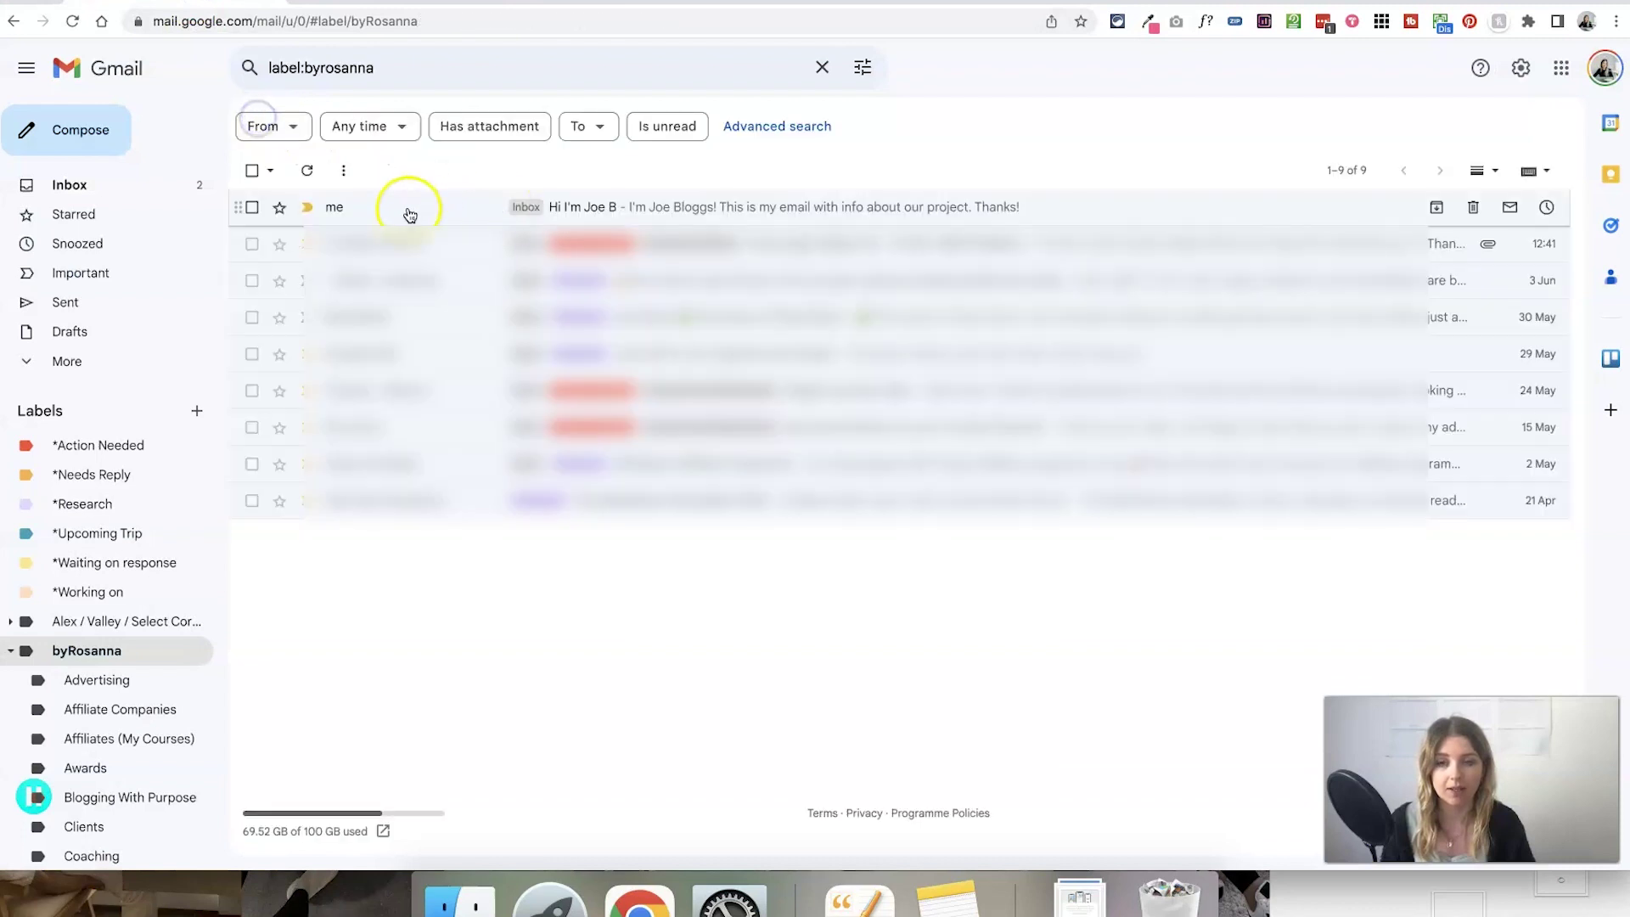
left_click(368, 2)
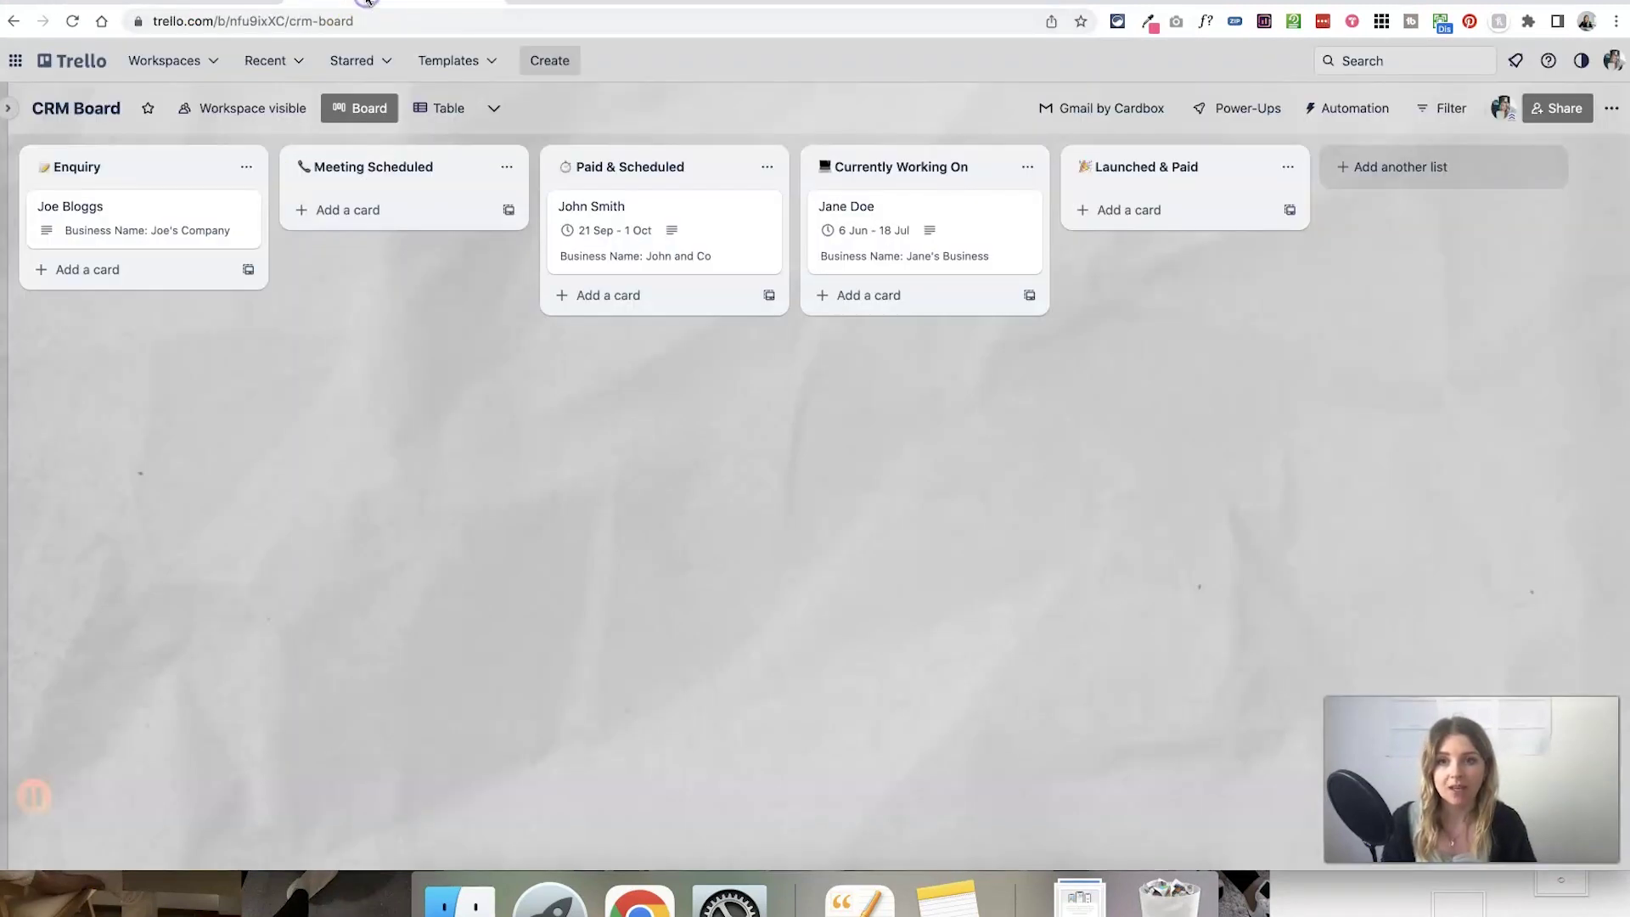
Step: On the Joe Bloggs card, dismiss the tip and attach the Hi I'm Joe B email
left_click(166, 229)
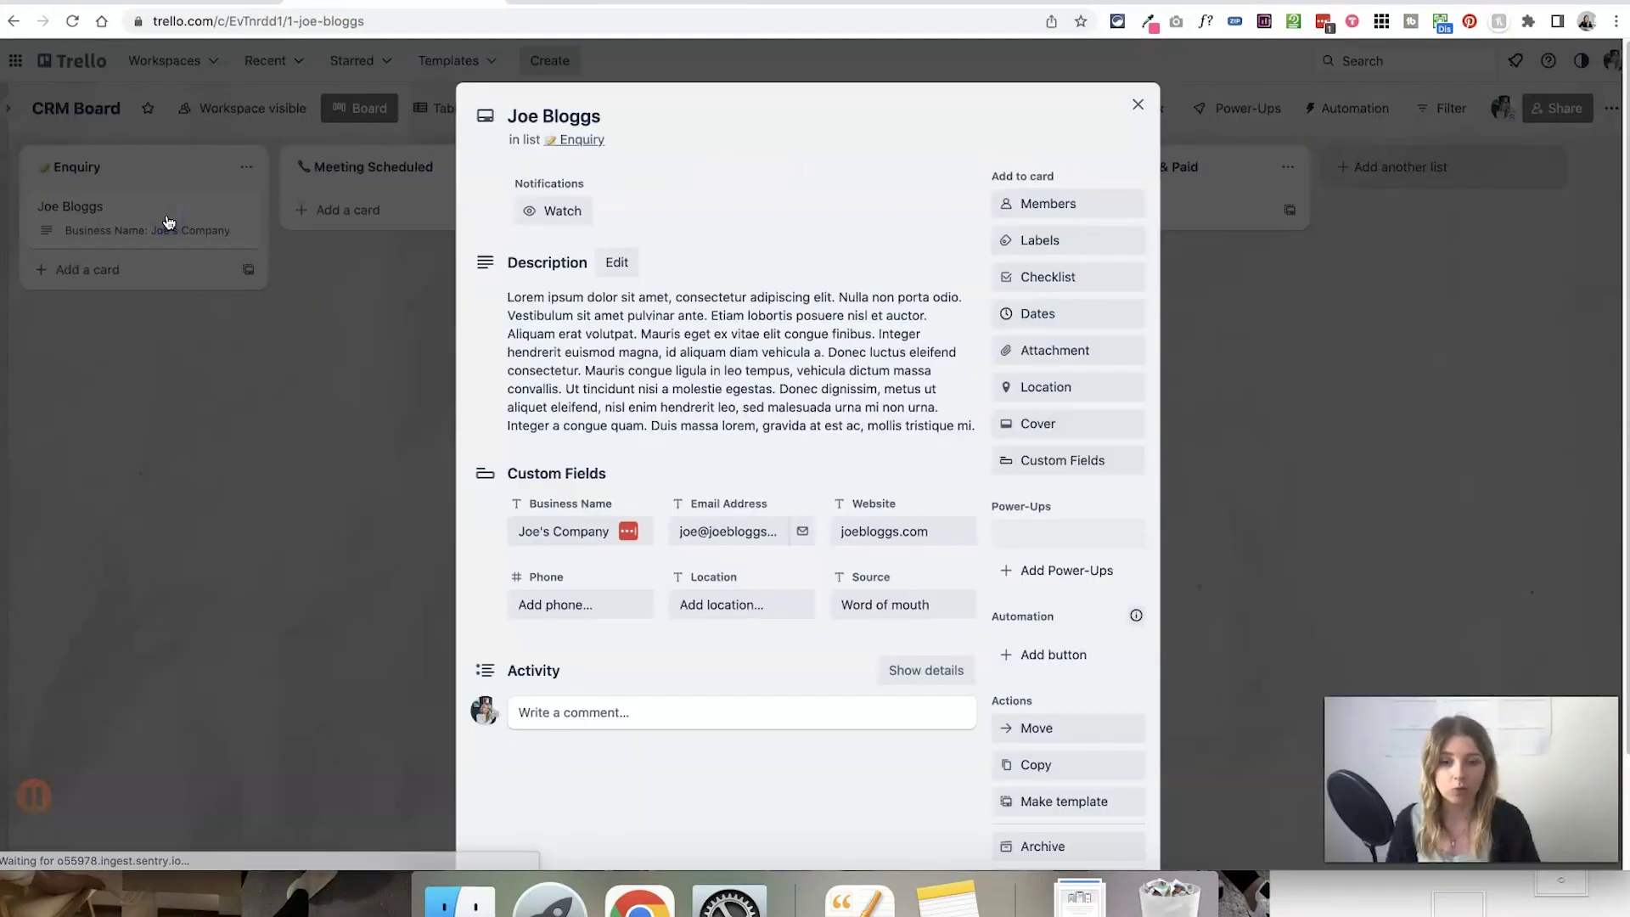
scroll(761, 378, "down", 3)
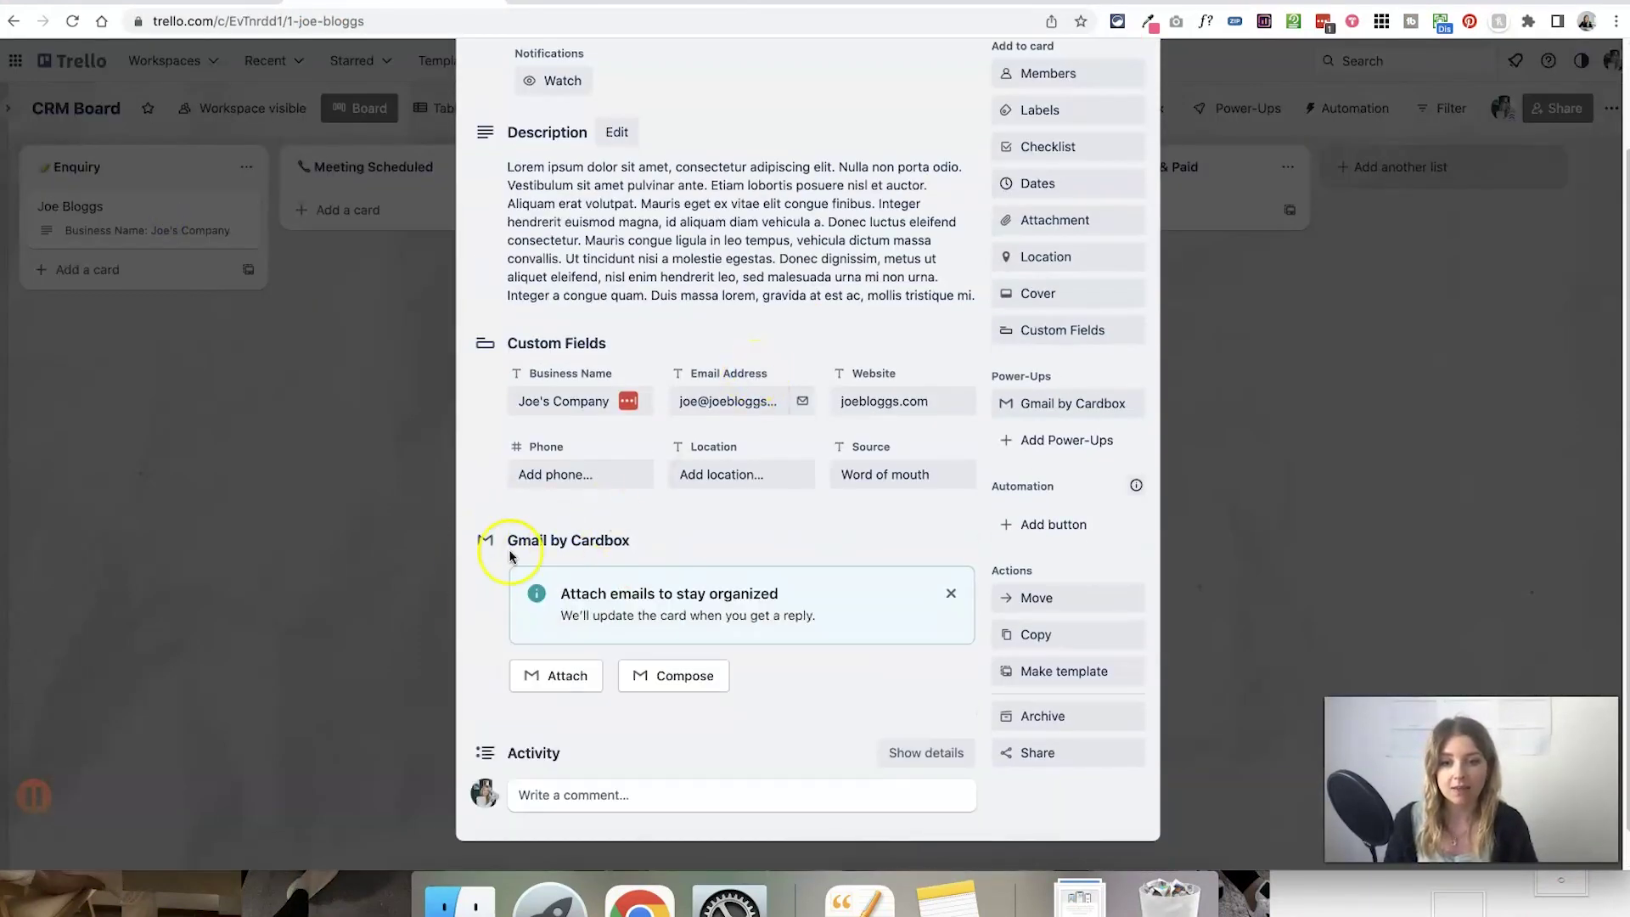
scroll(671, 552, "down", 1)
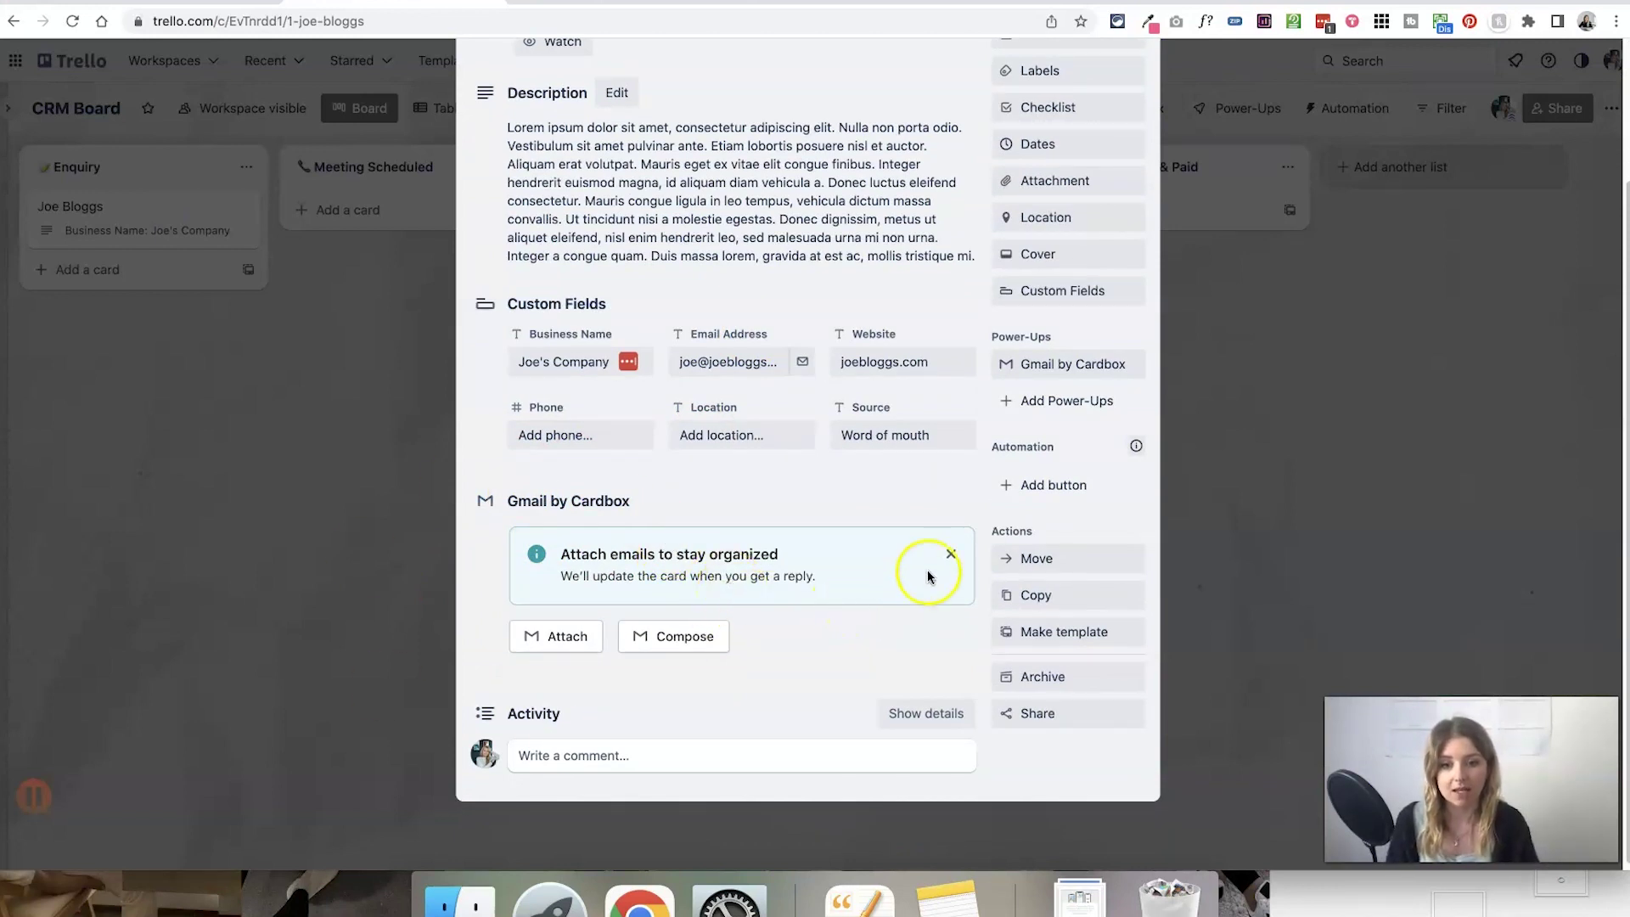
left_click(951, 554)
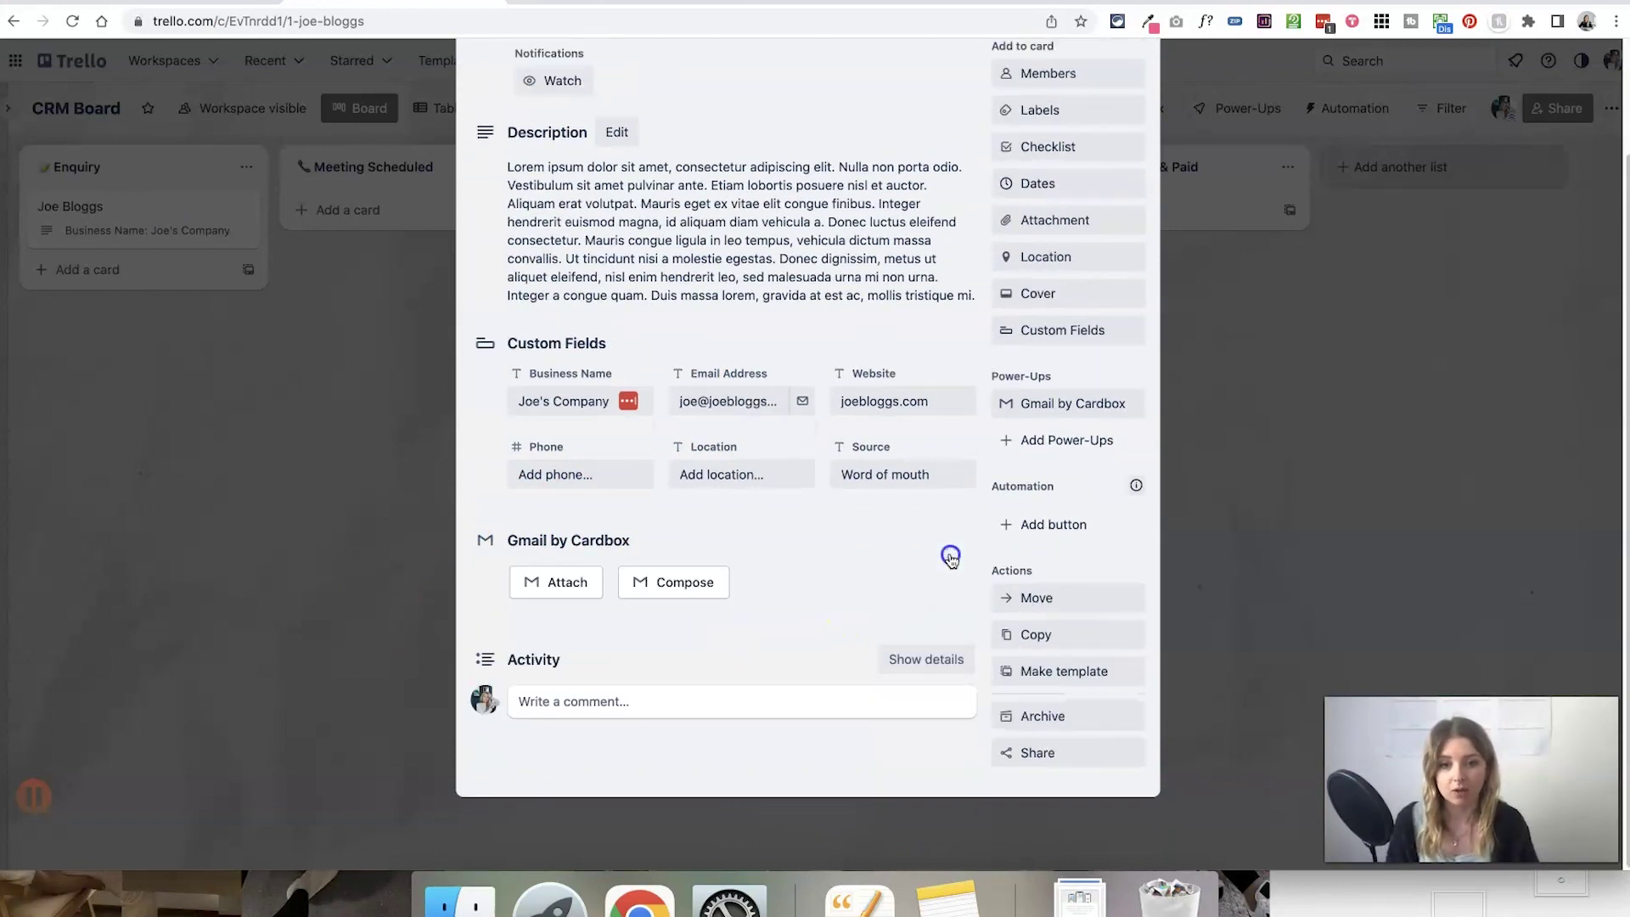
left_click(566, 592)
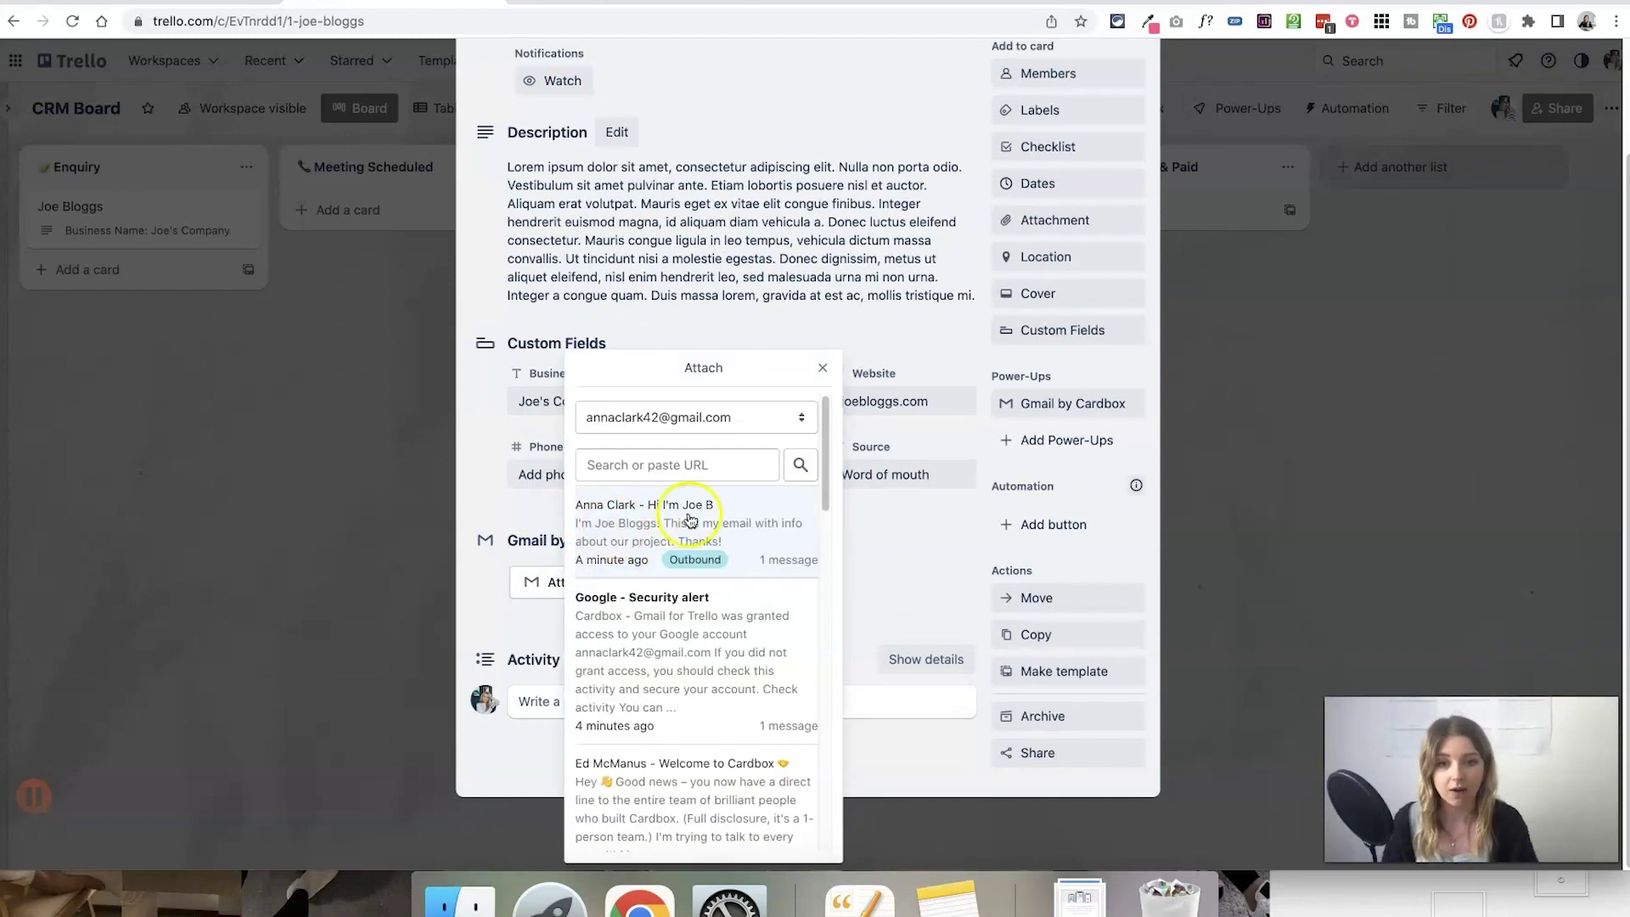
left_click(612, 528)
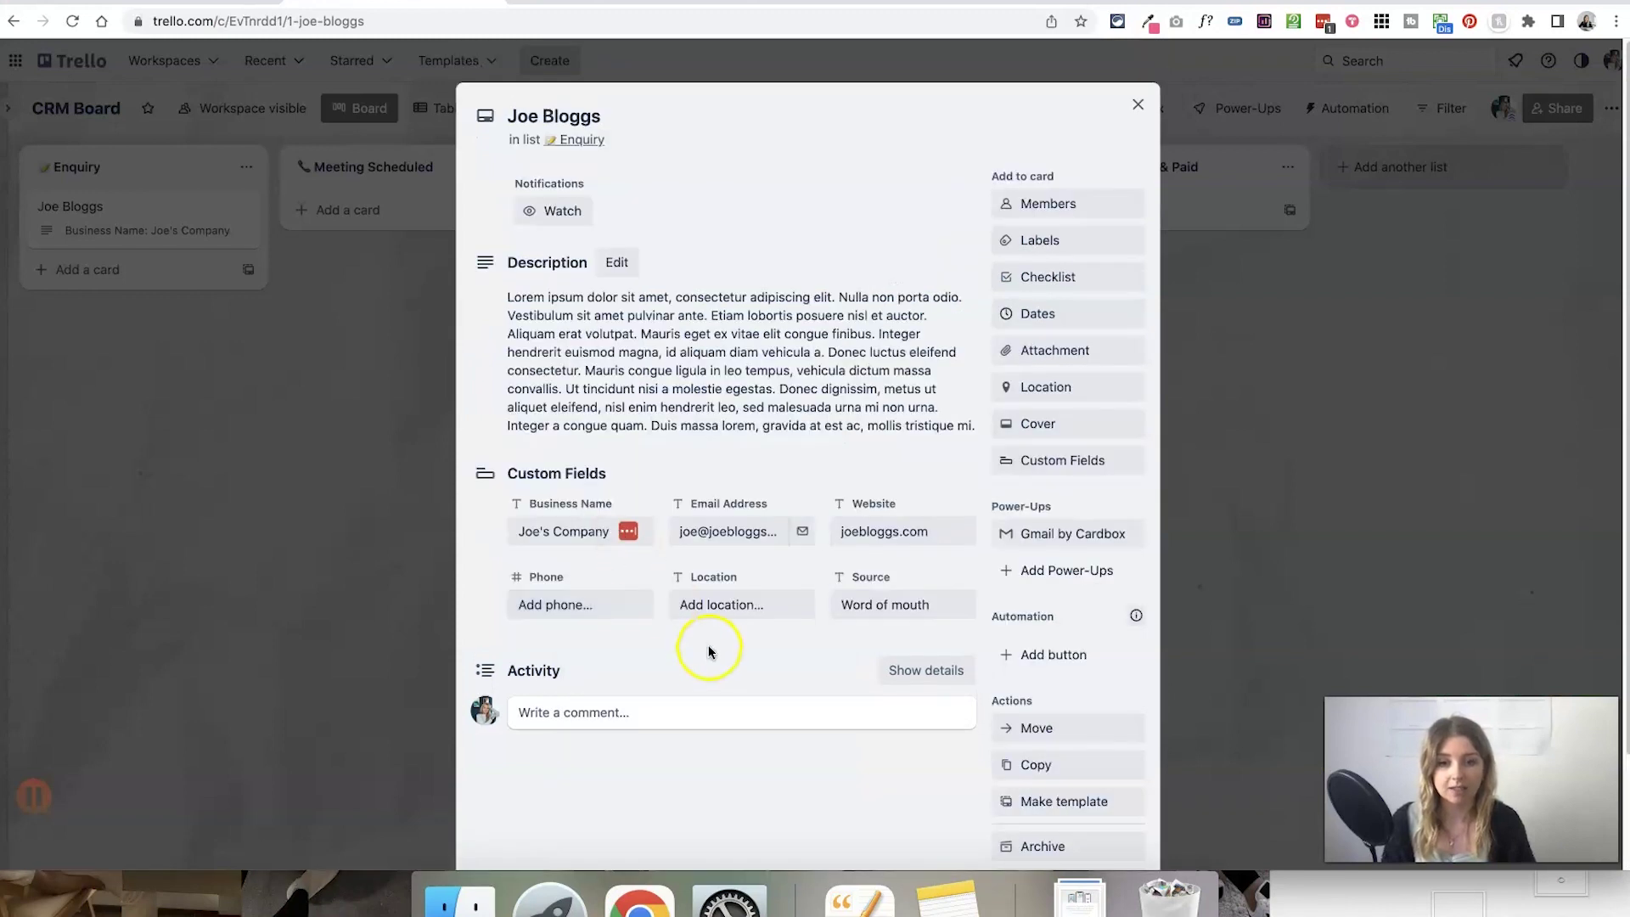
scroll(707, 645, "down", 3)
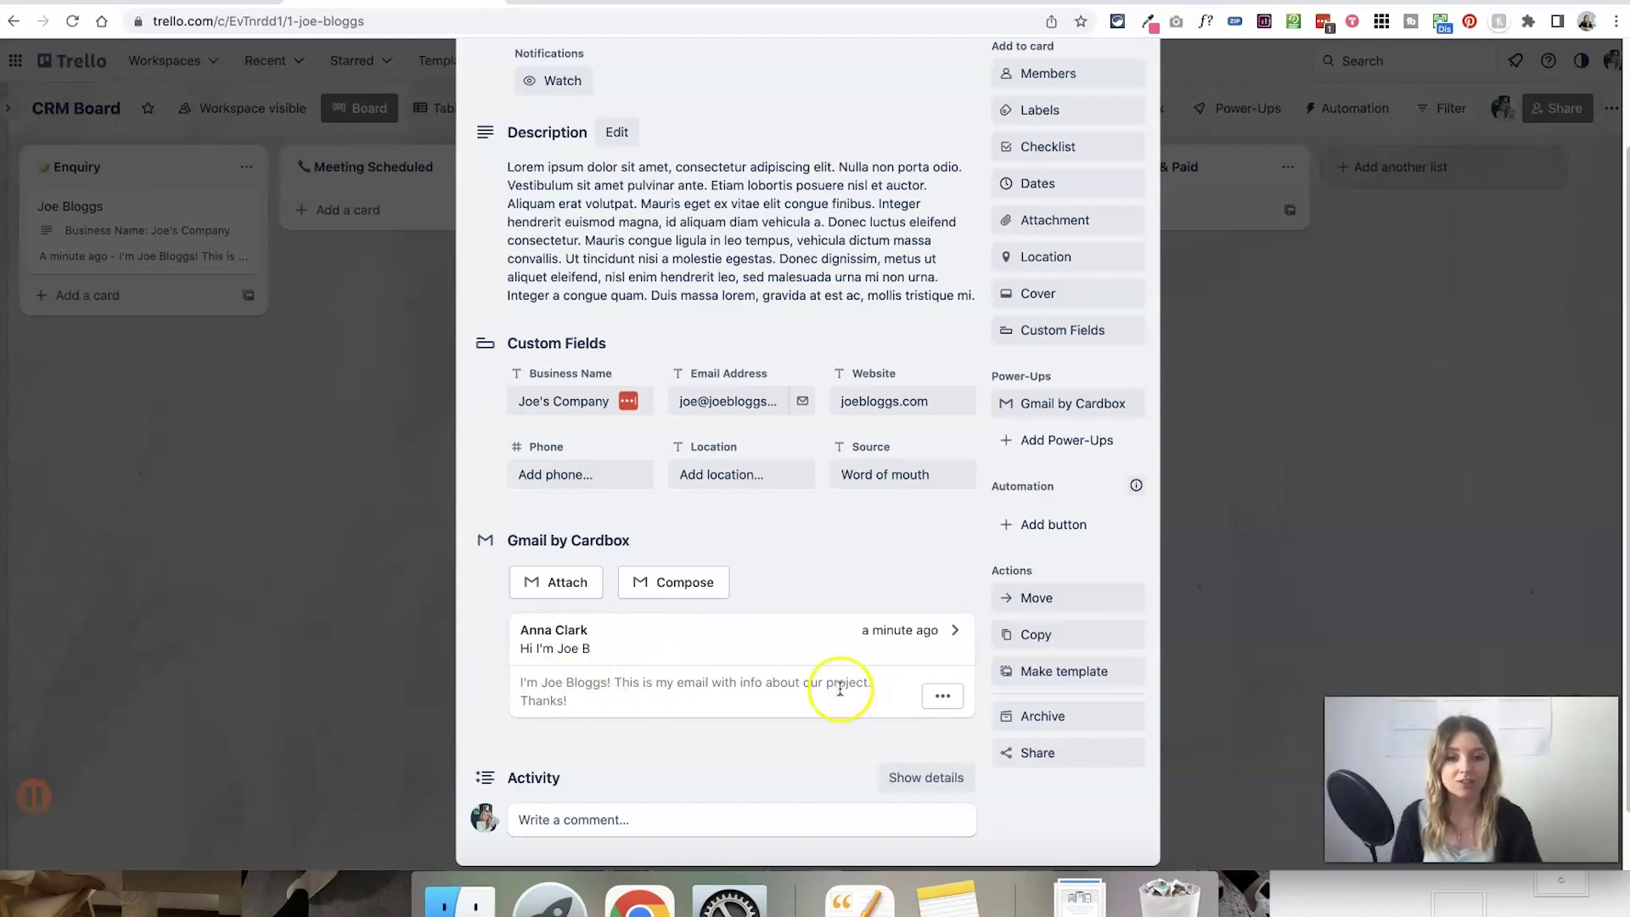
scroll(862, 645, "up", 5)
scroll(873, 595, "down", 5)
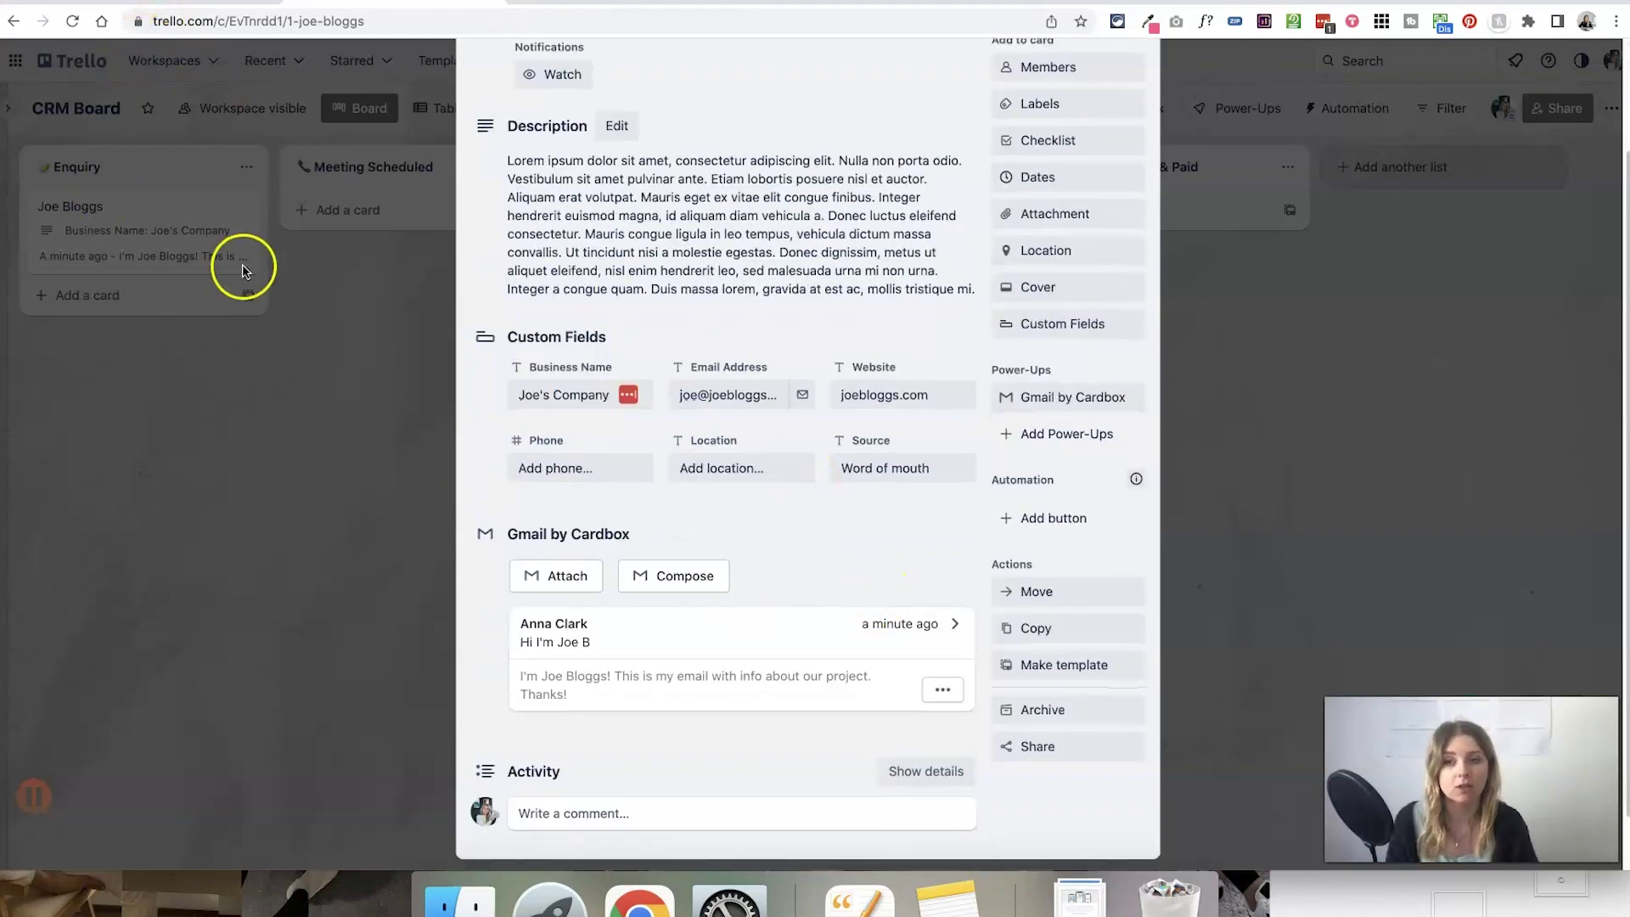
Step: Open the attached email in full and explore its reply options, then close it
left_click(926, 626)
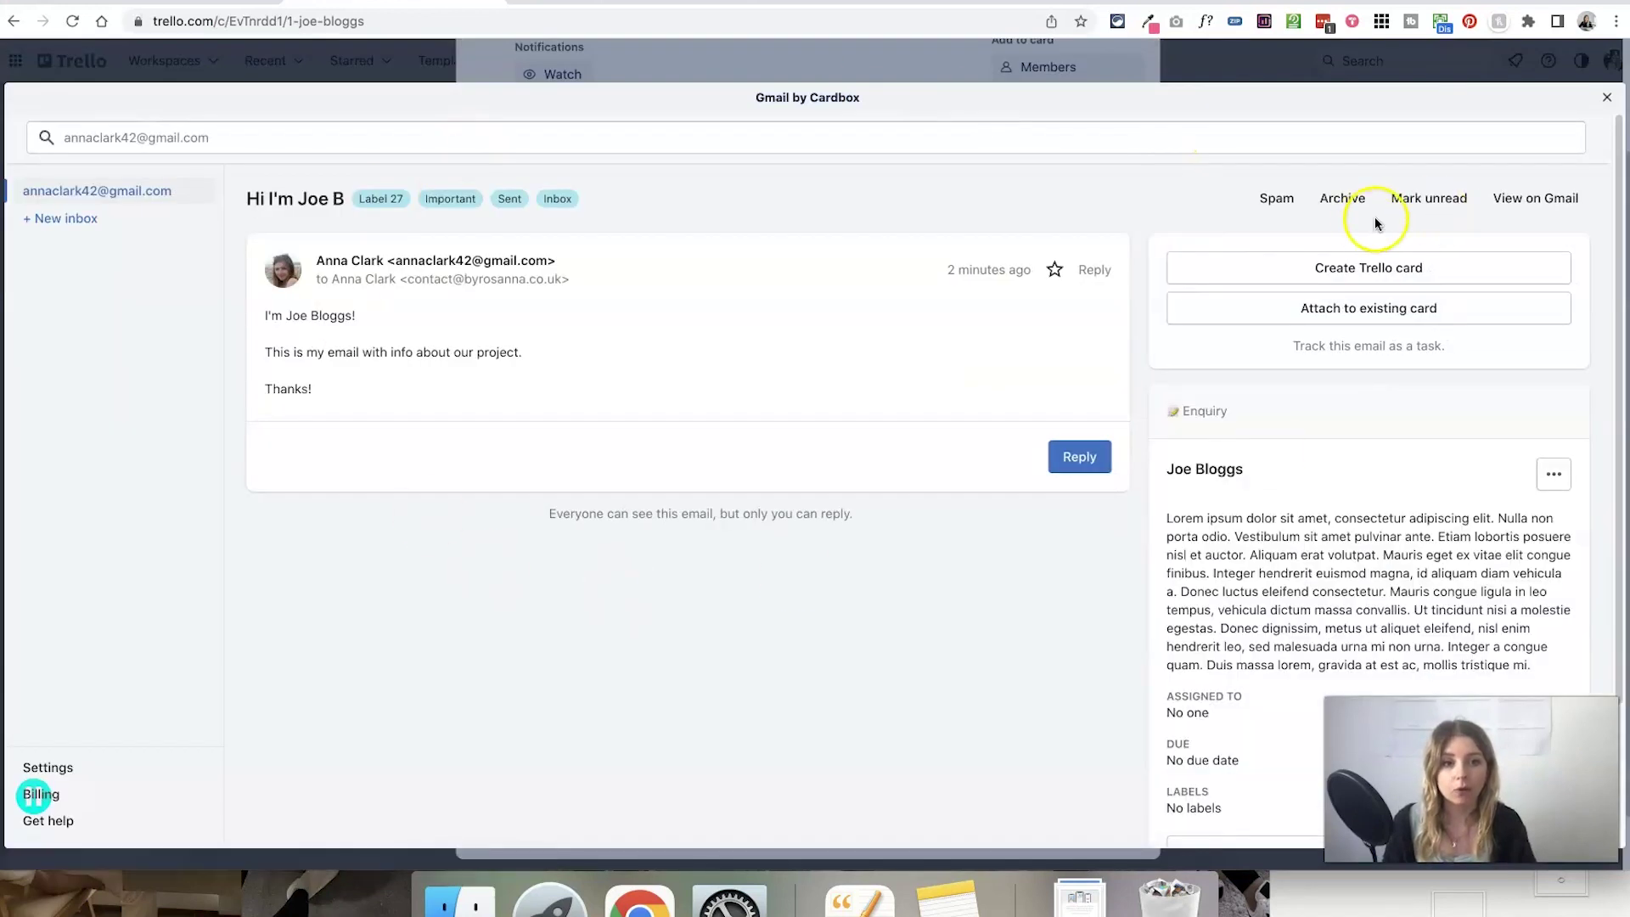
left_click(1080, 458)
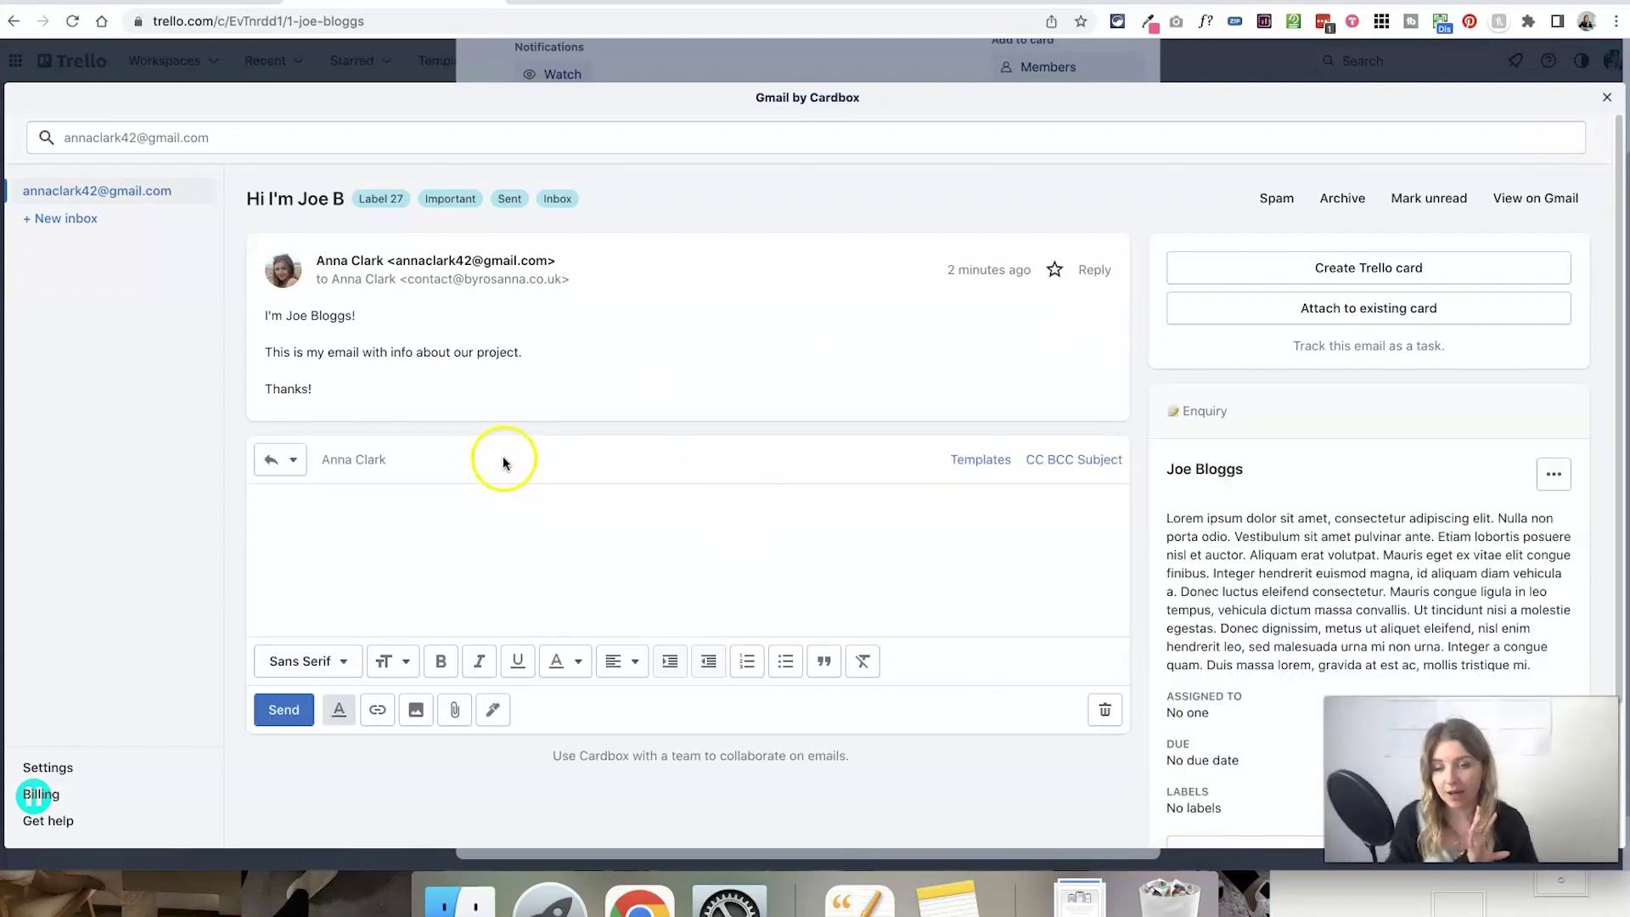
left_click(434, 516)
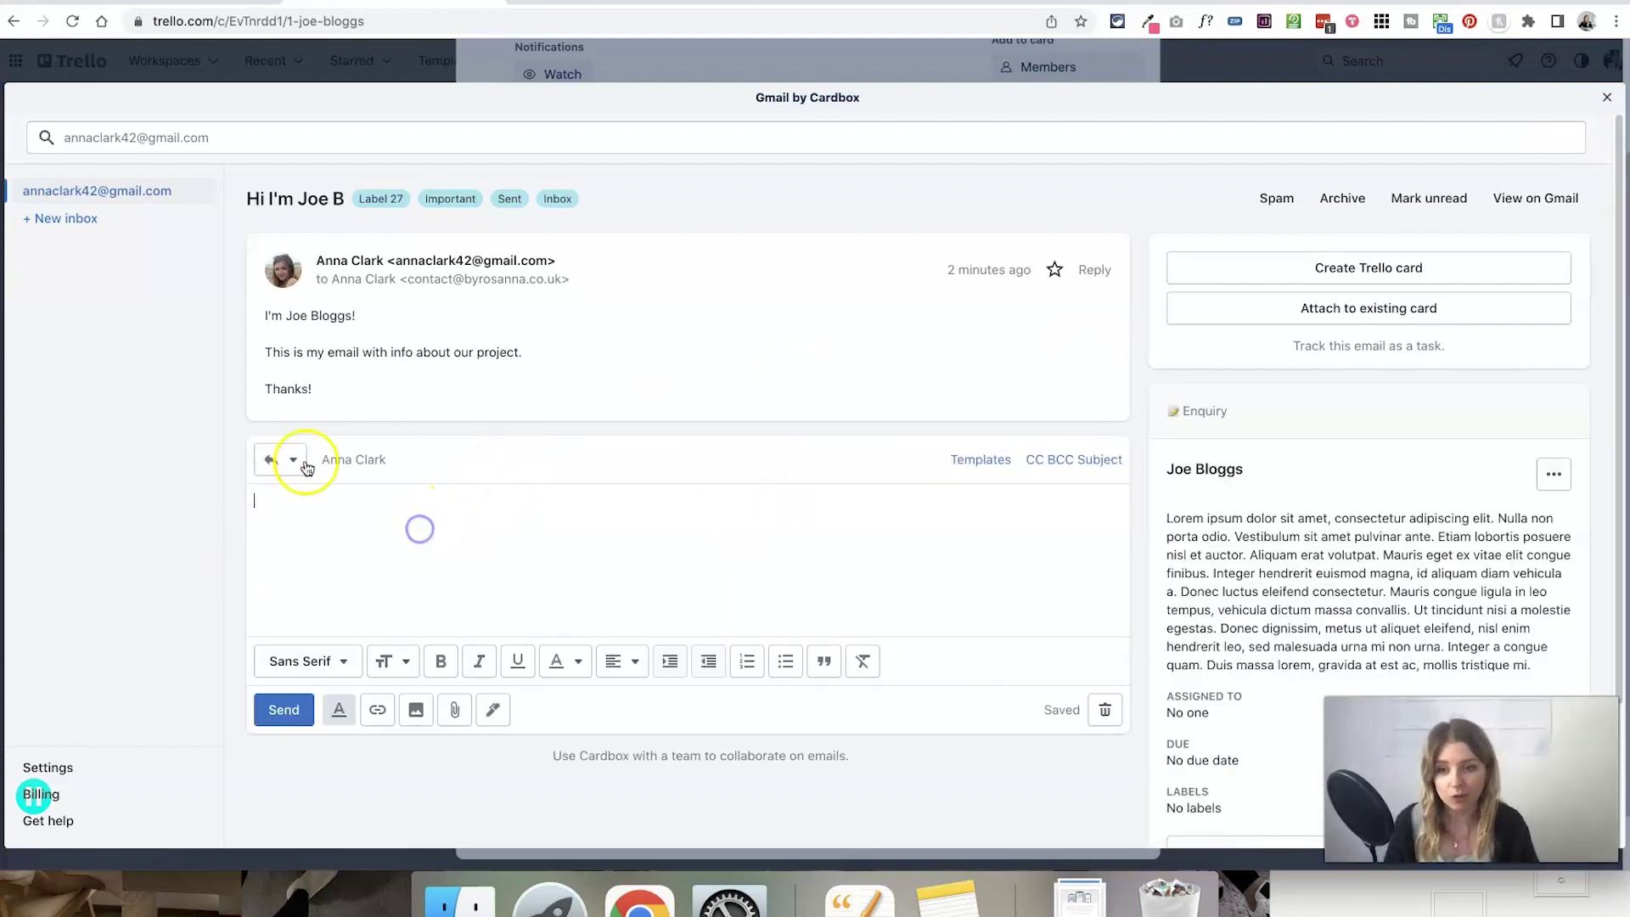
left_click(1607, 97)
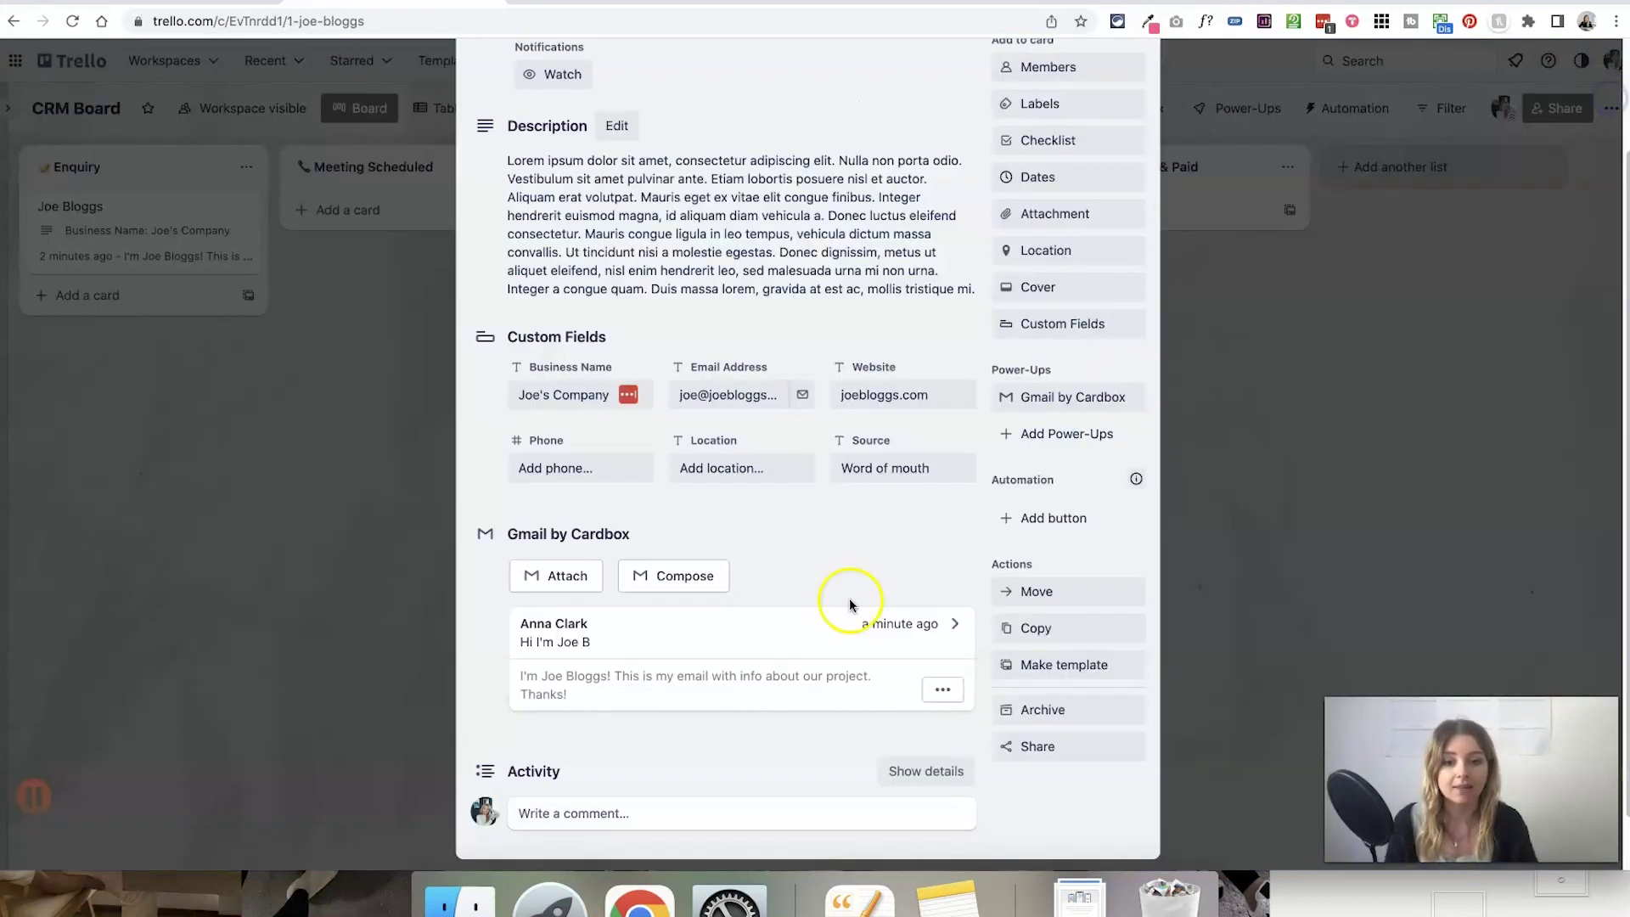
left_click(941, 688)
left_click(914, 612)
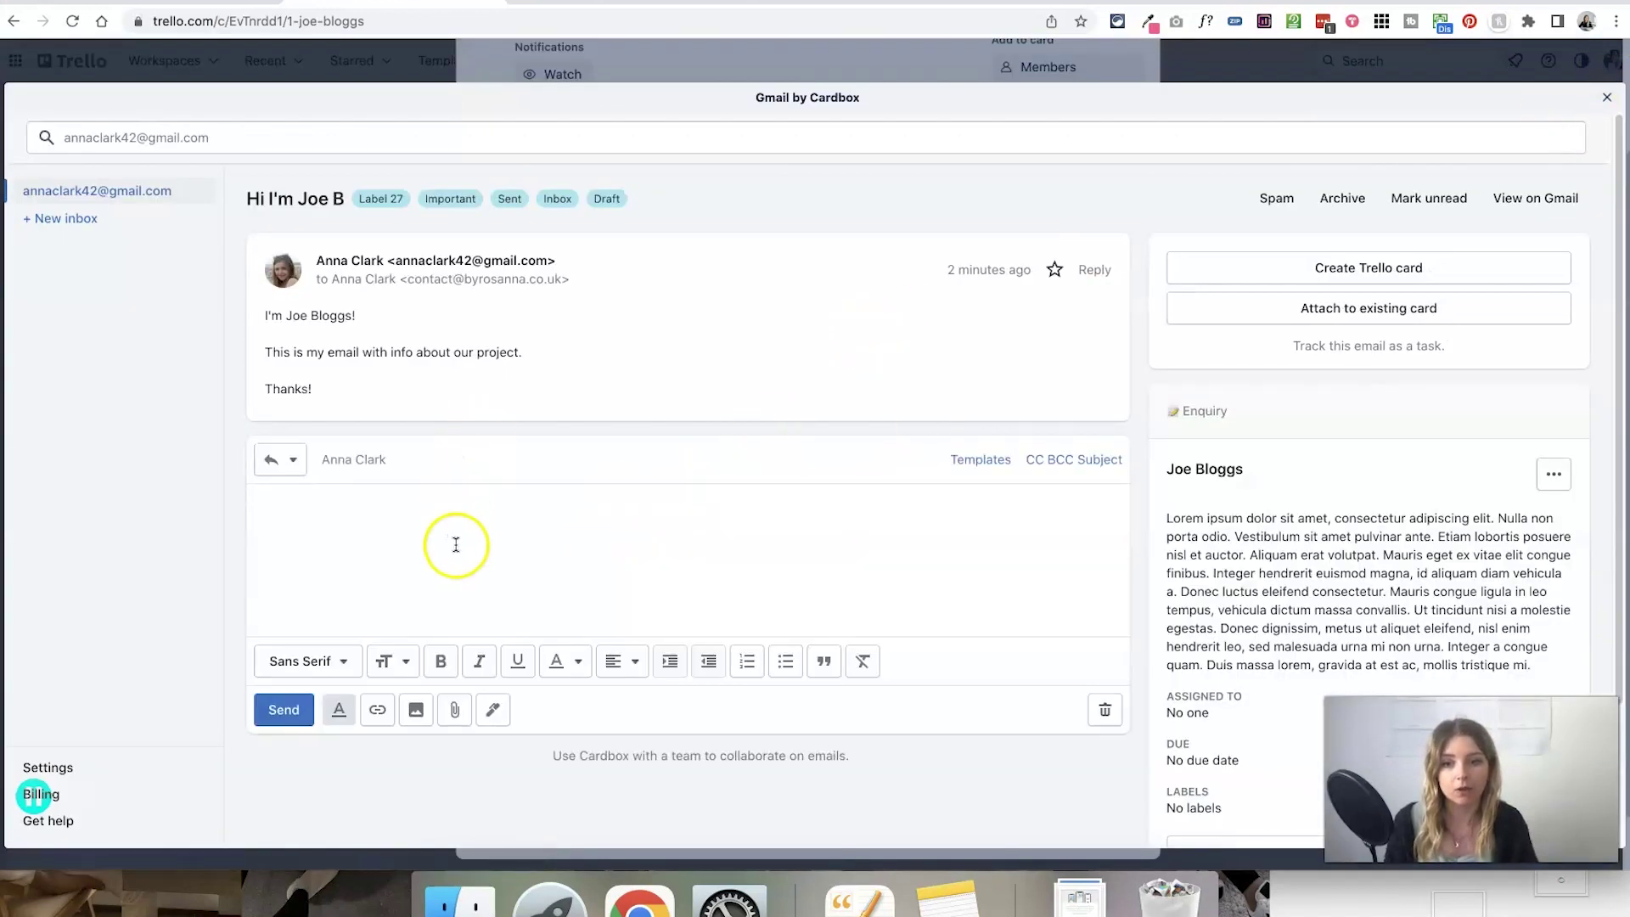
left_click(1608, 96)
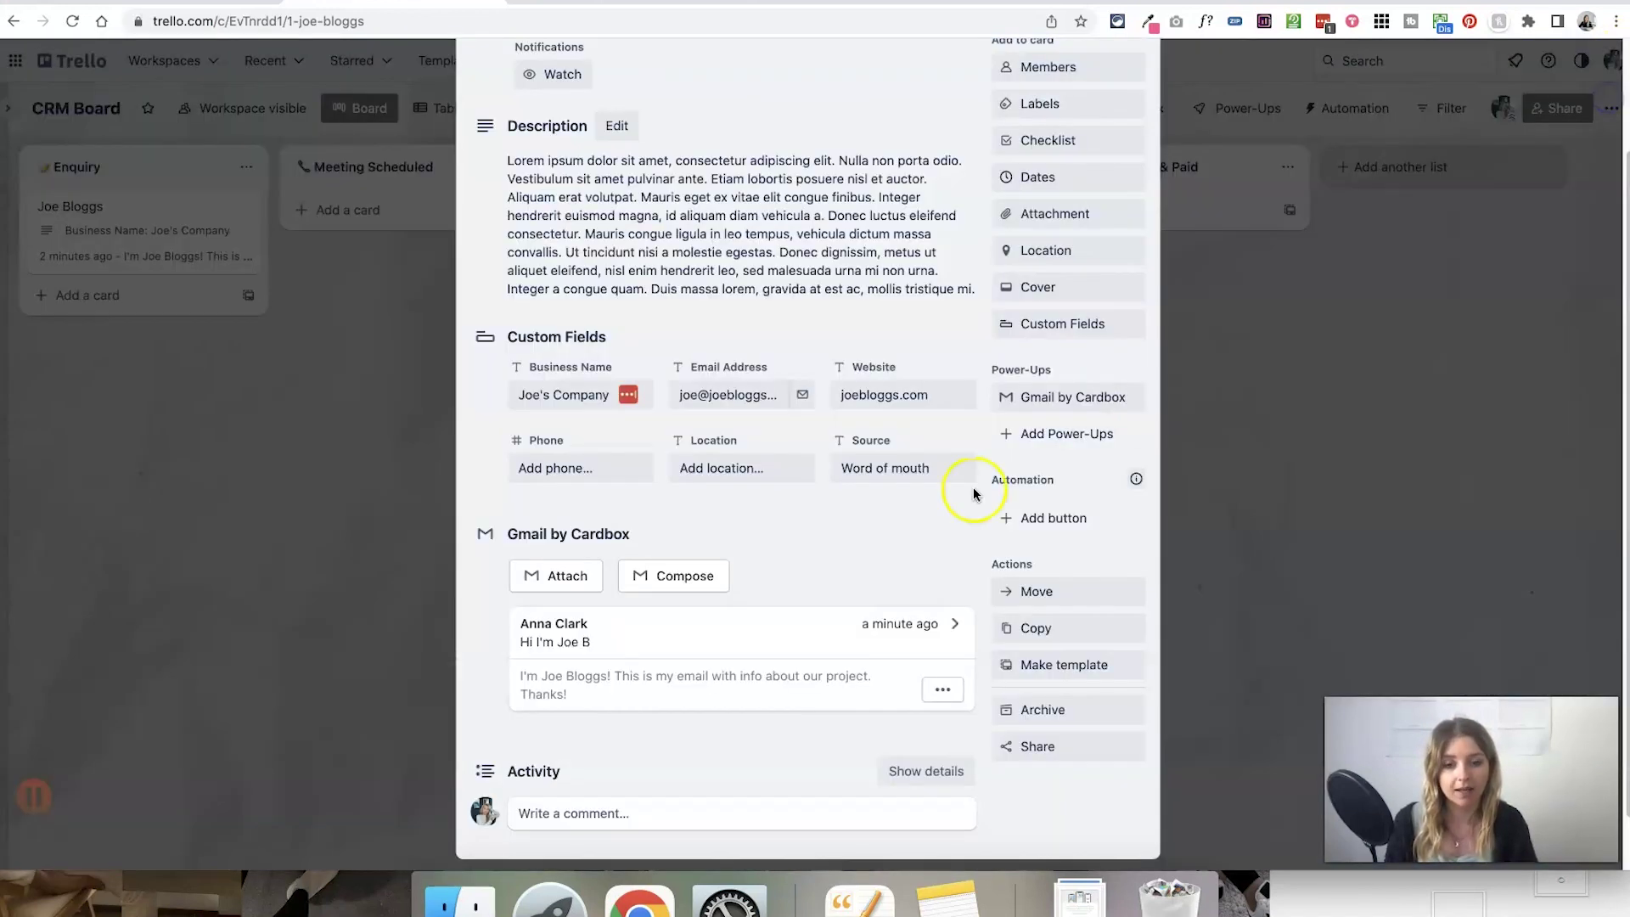
Step: Open the thread in Gmail from the email's menu, then return to the Trello card
left_click(941, 701)
scroll(922, 654, "down", 2)
scroll(917, 653, "up", 2)
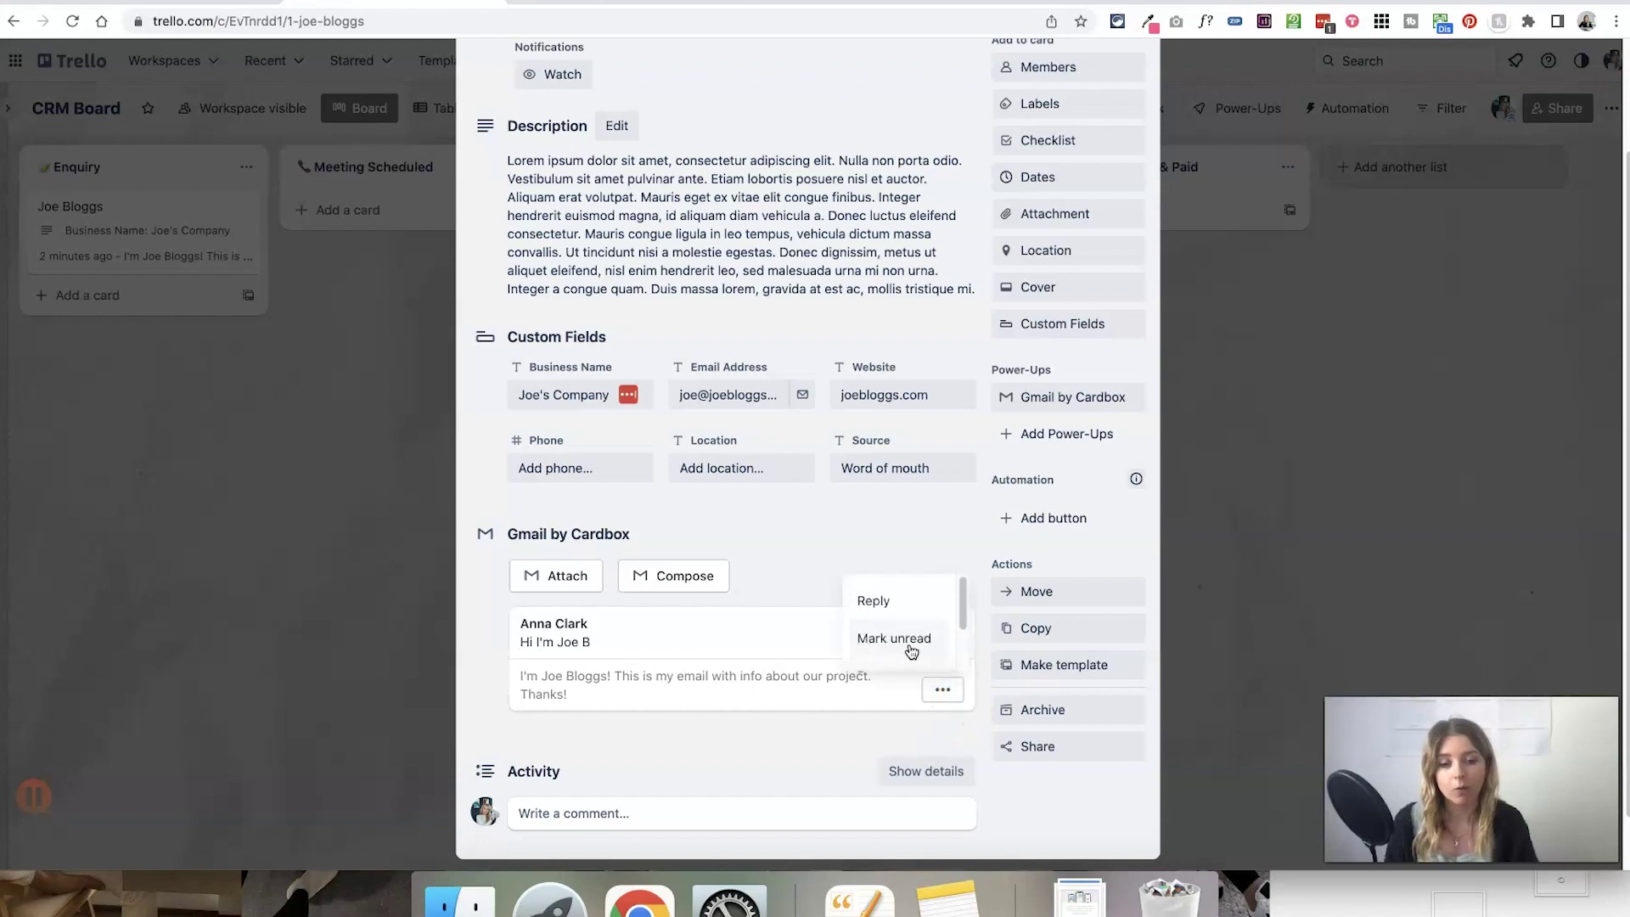
scroll(911, 650, "down", 2)
left_click(891, 650)
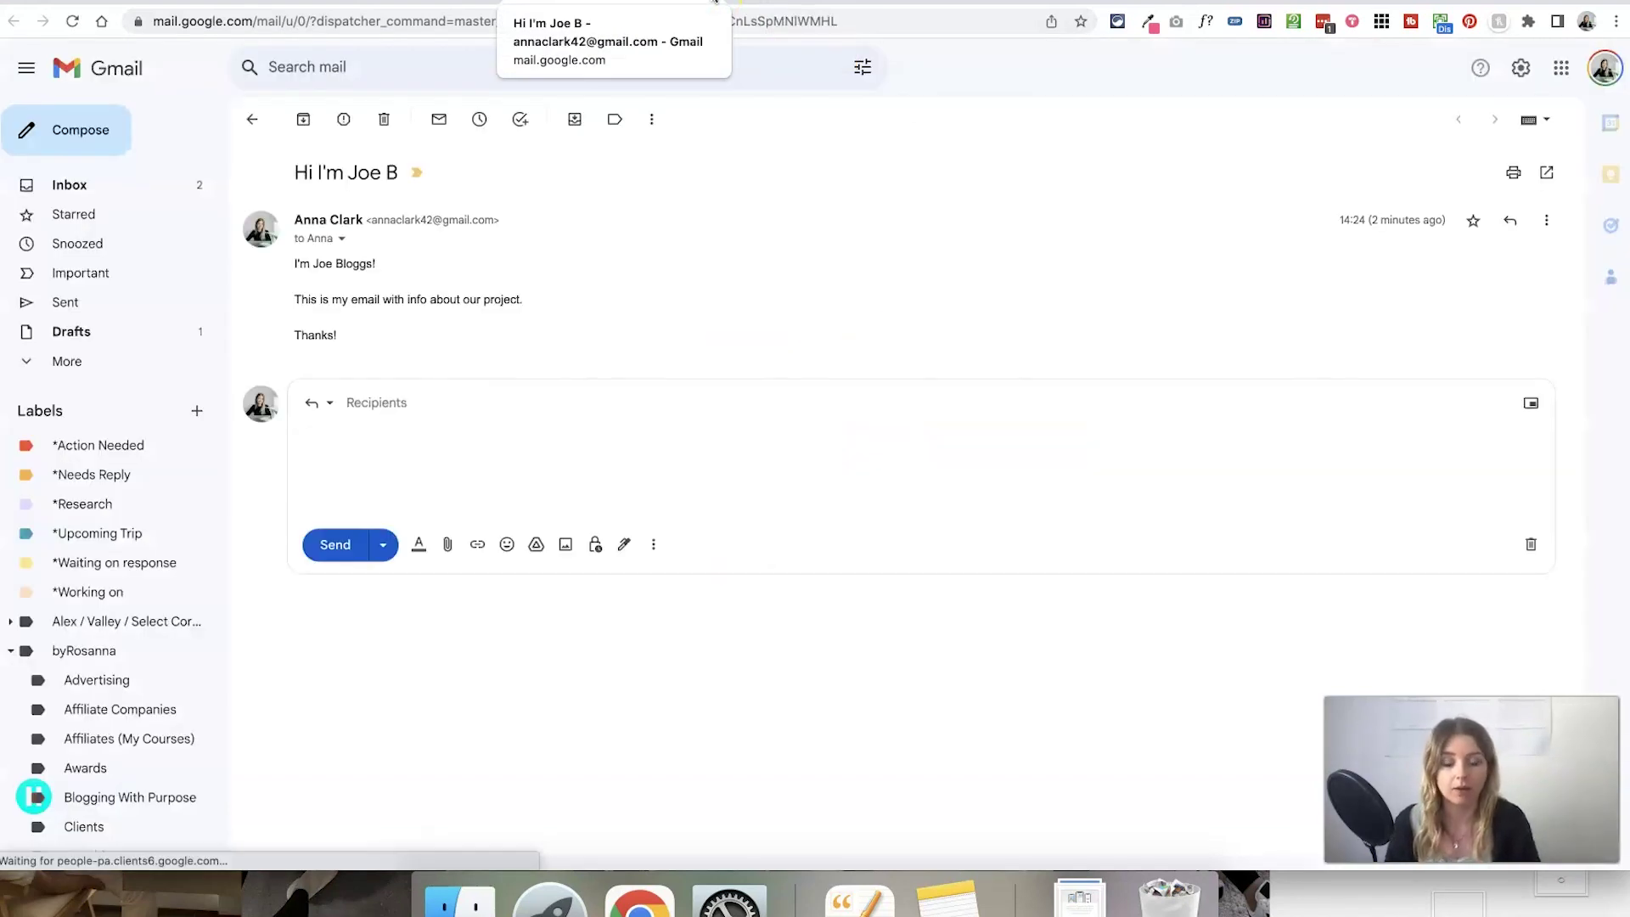
left_click(715, 3)
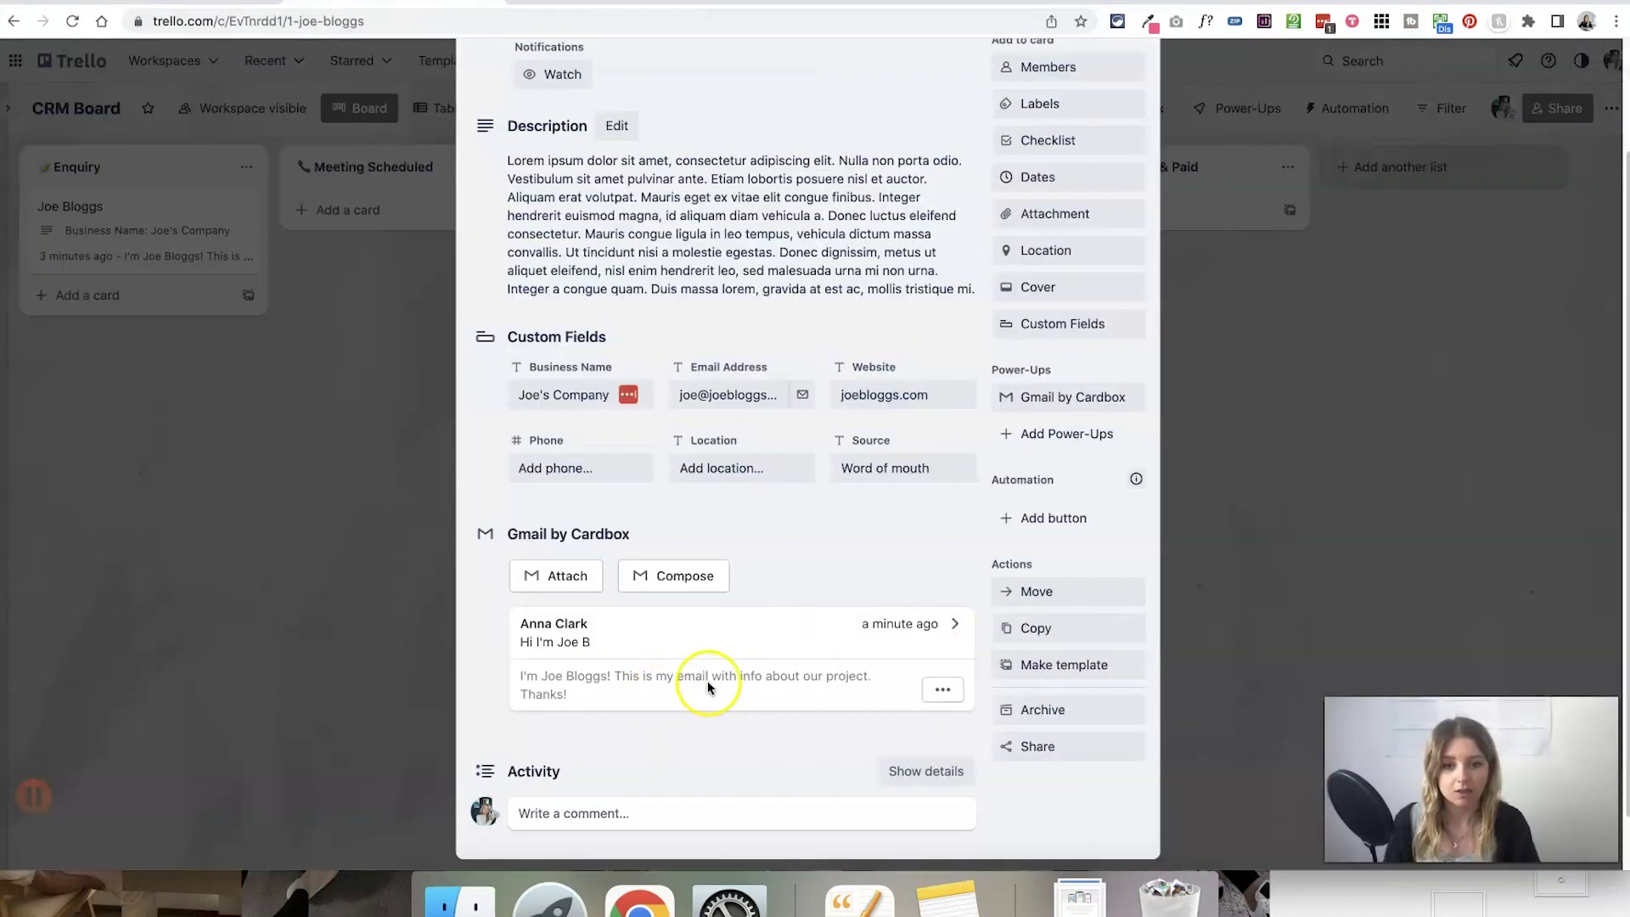
Step: Send the reply 'Okay thank you for your enquiry!' from the email's ••• menu, then go to Gmail
left_click(941, 689)
left_click(909, 605)
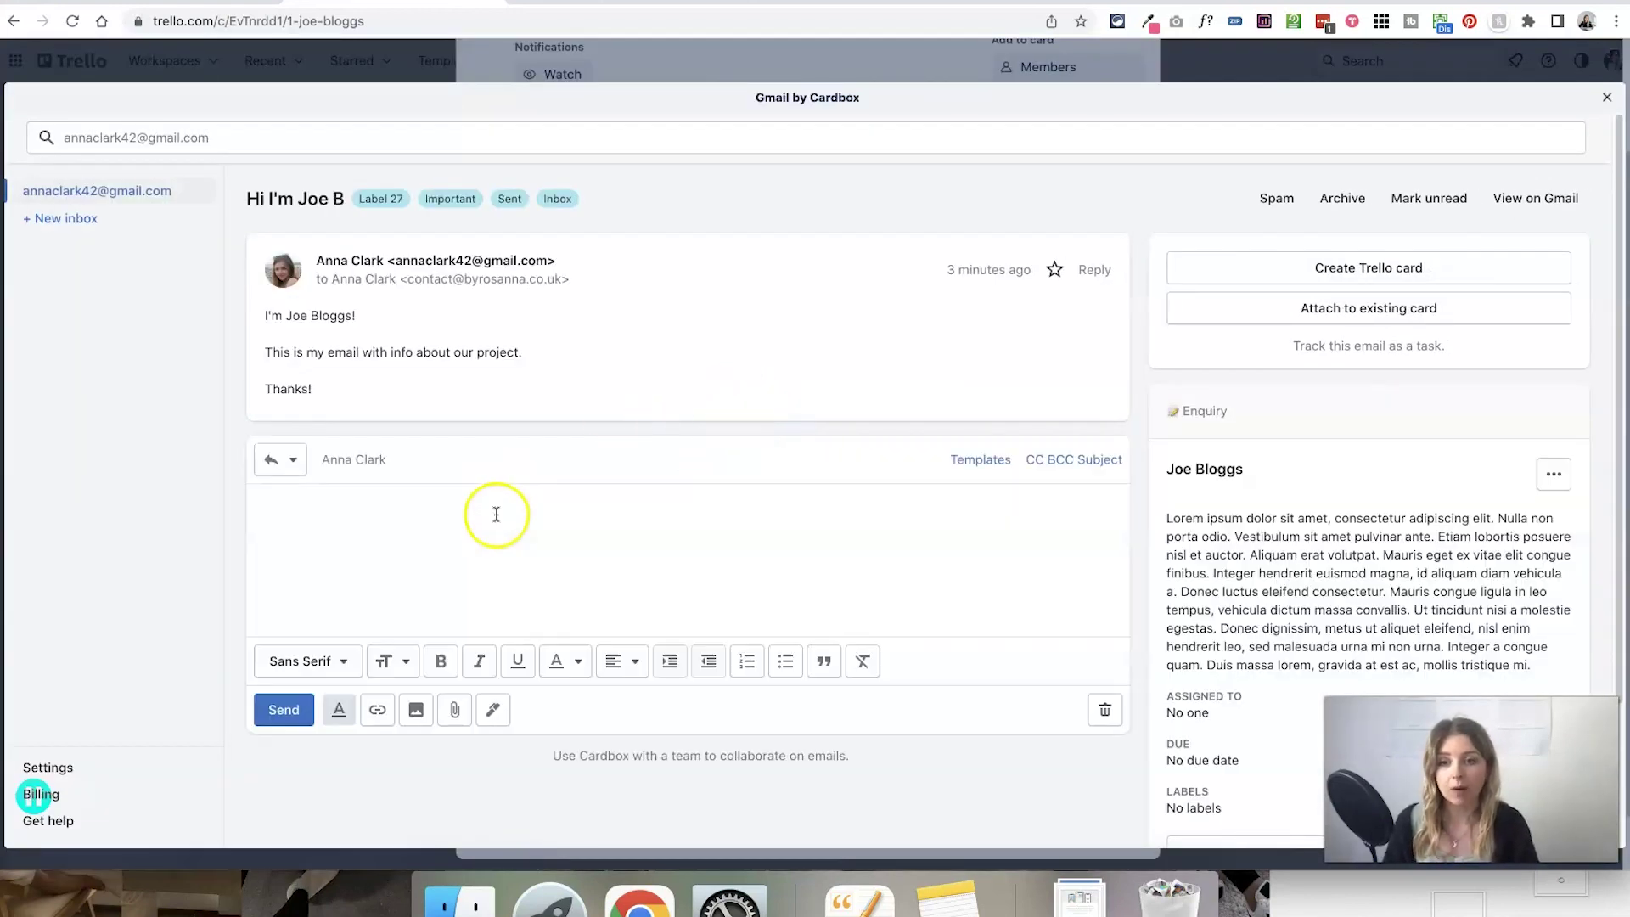
left_click(377, 541)
type("Okay thank you for your enquiry!")
left_click(284, 709)
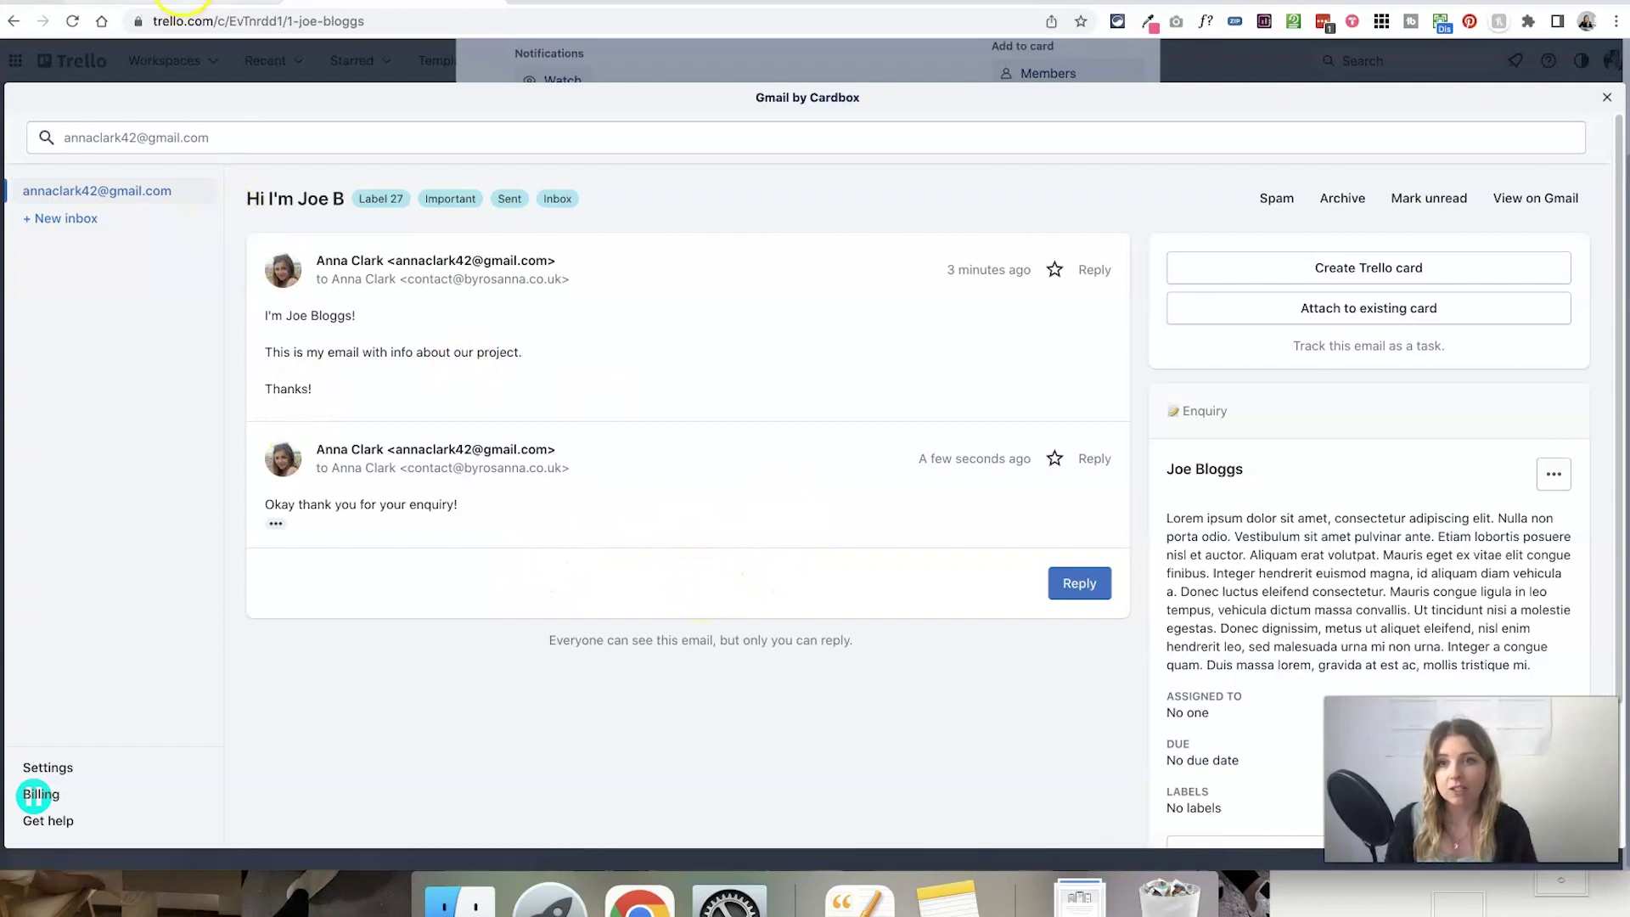
left_click(197, 2)
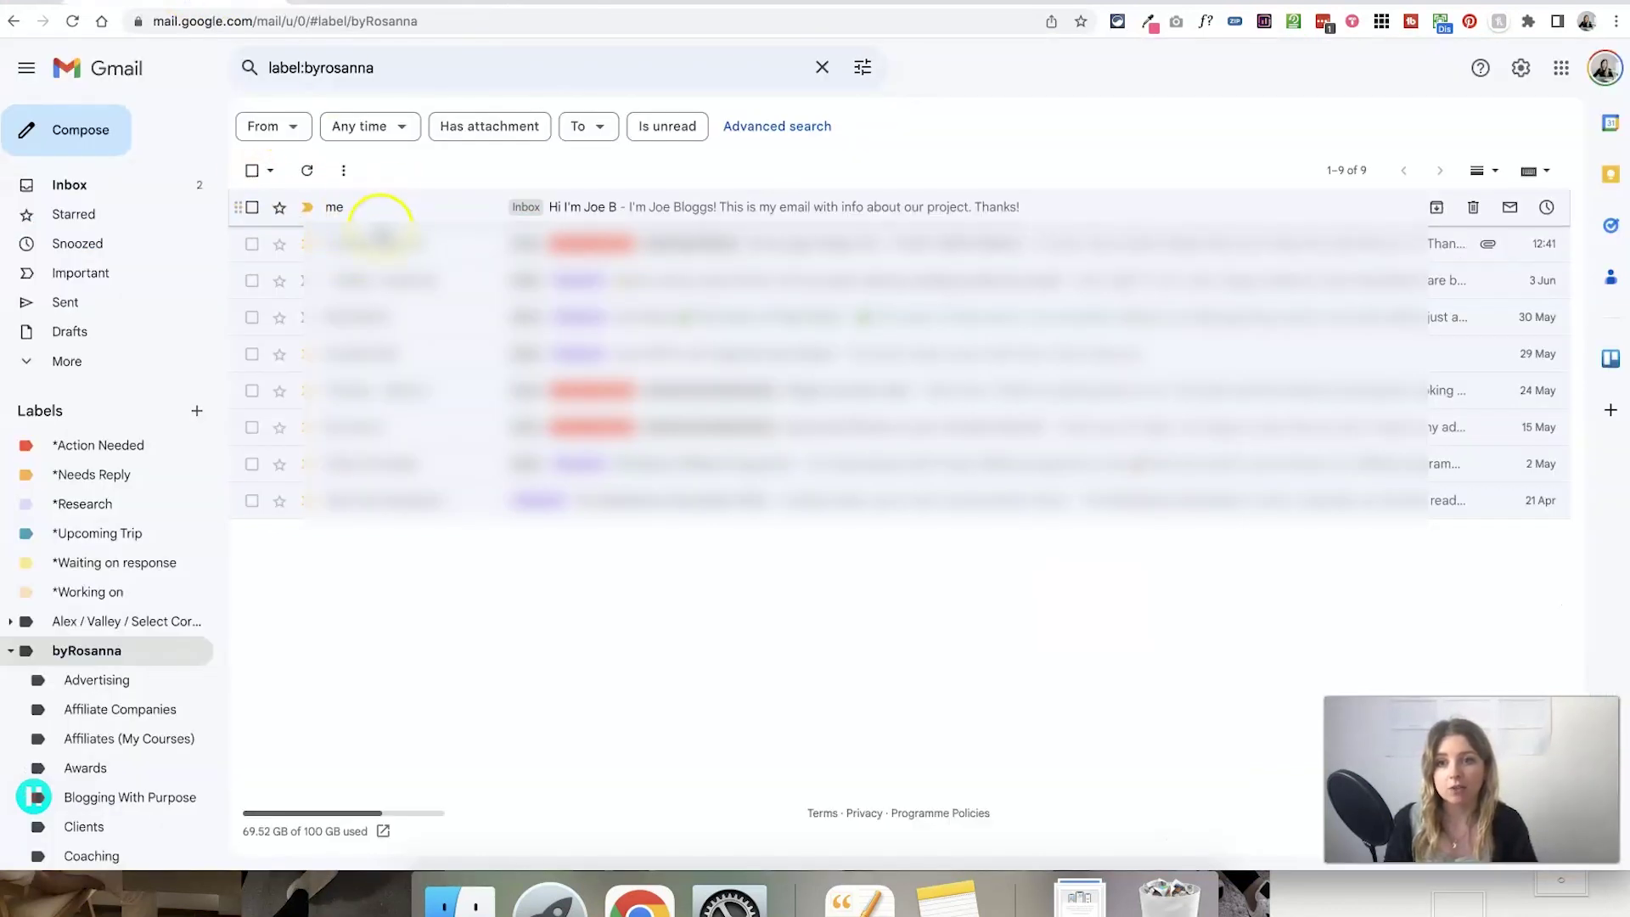
left_click(73, 23)
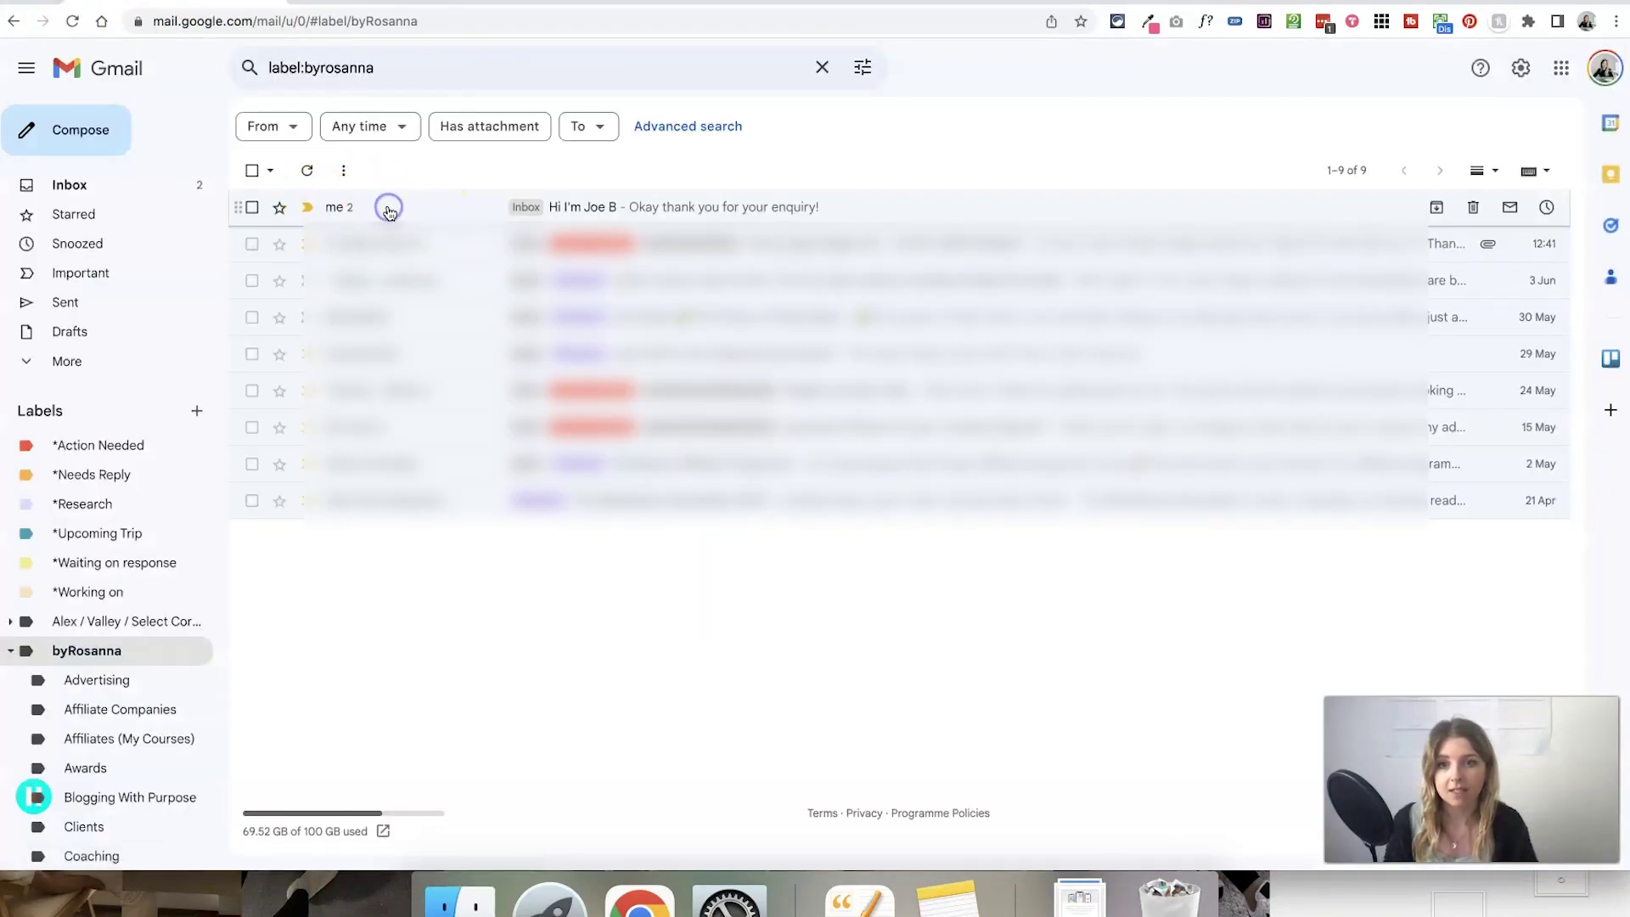
left_click(389, 207)
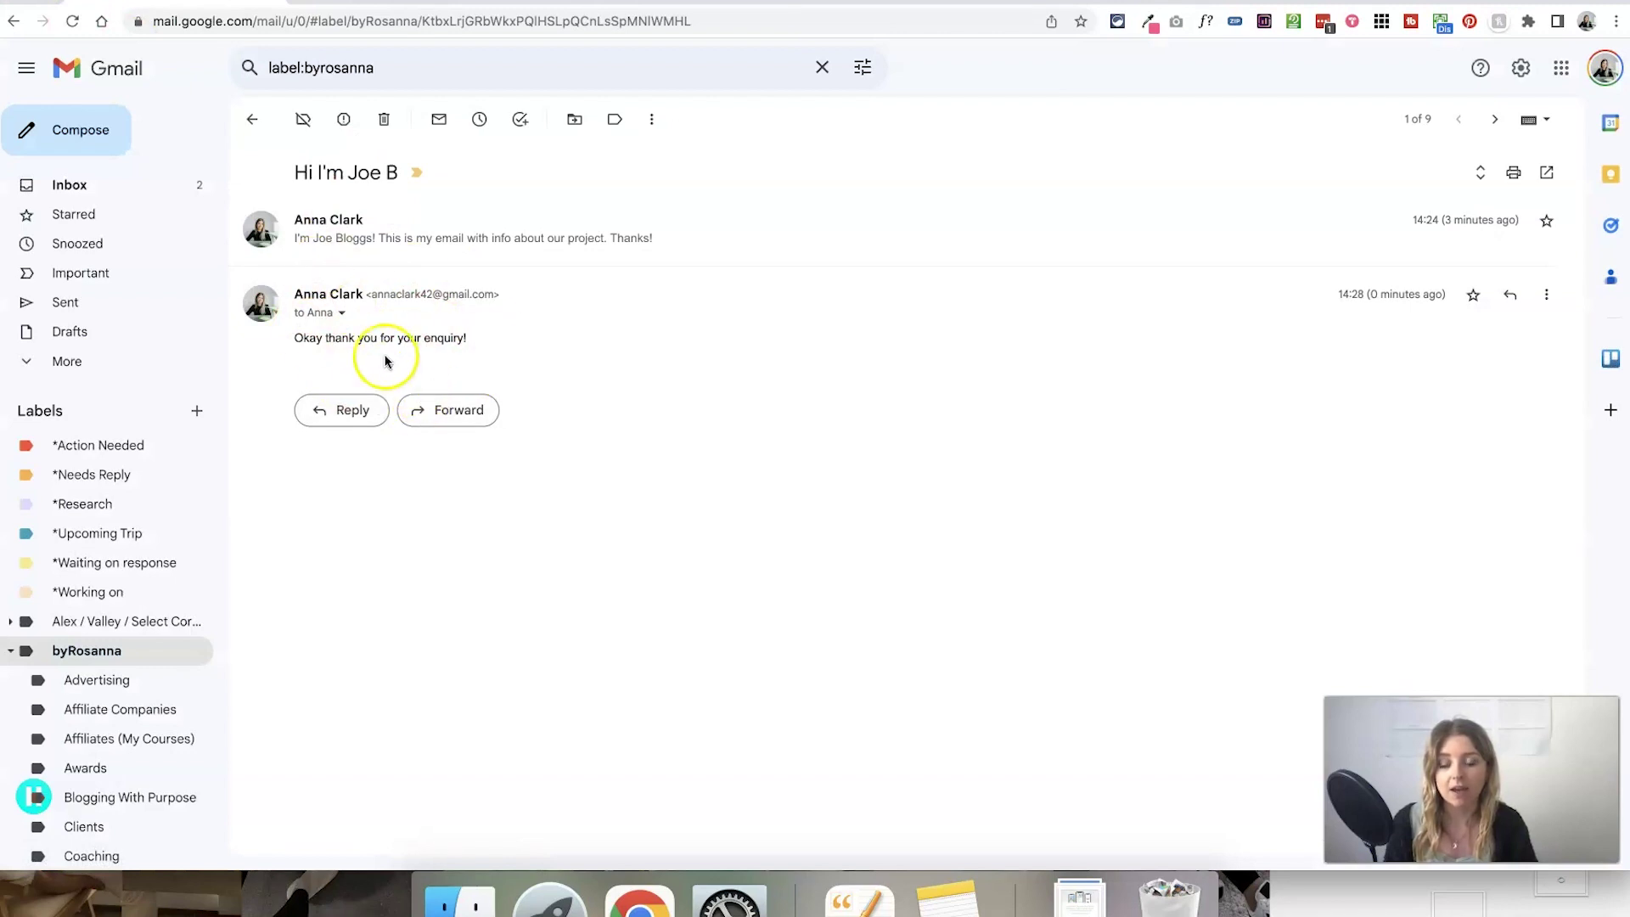
left_click(342, 312)
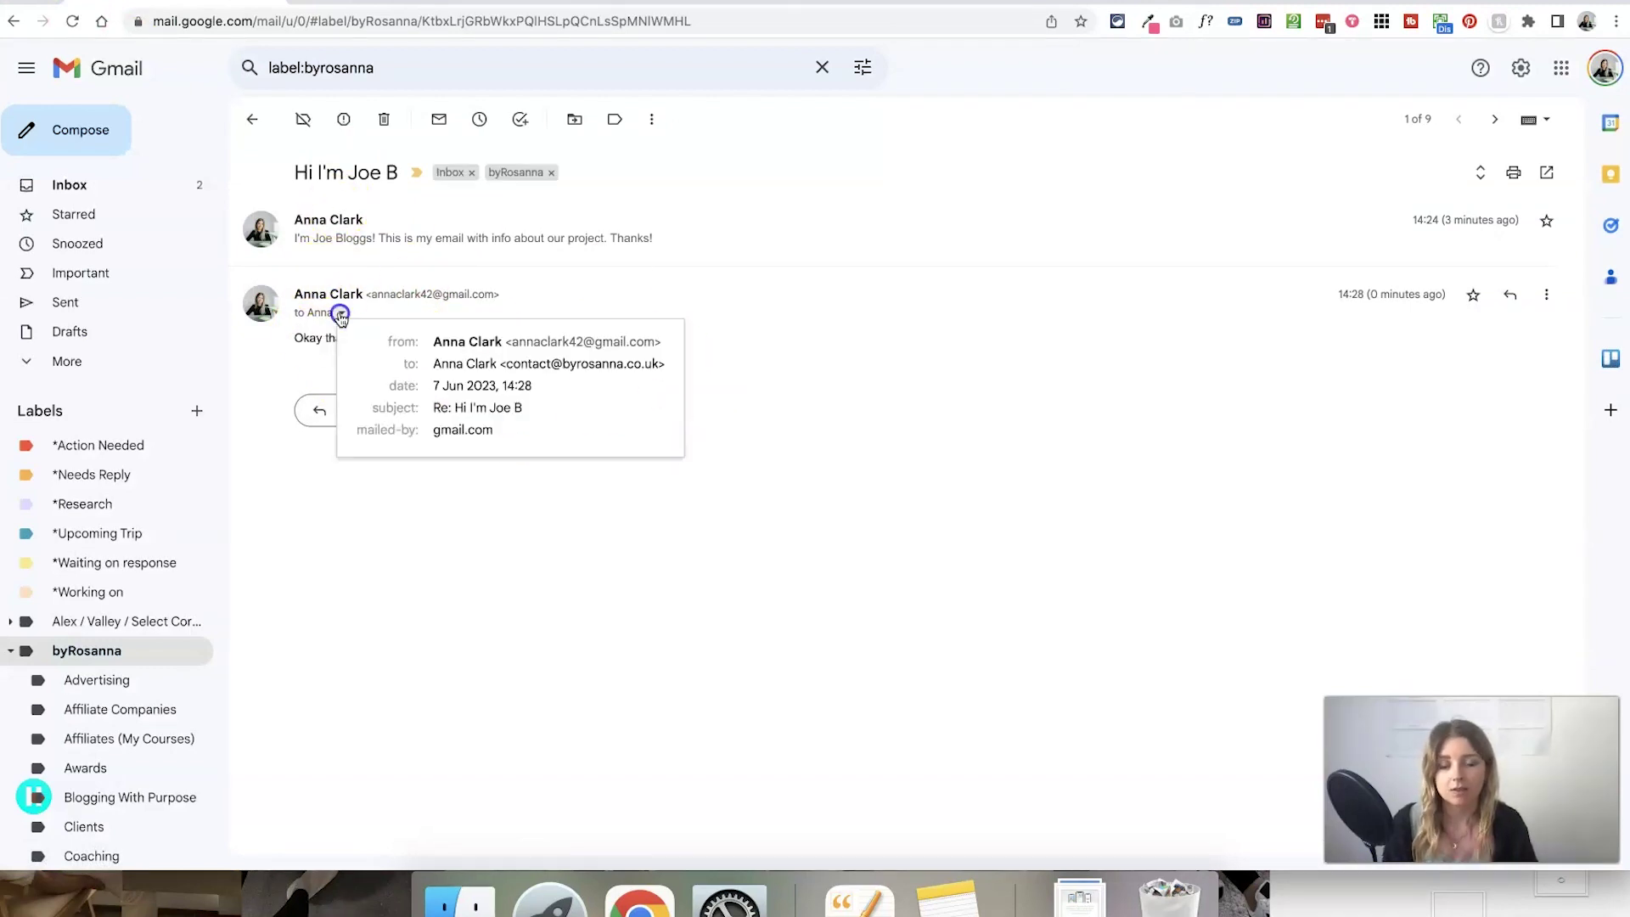
left_click(888, 321)
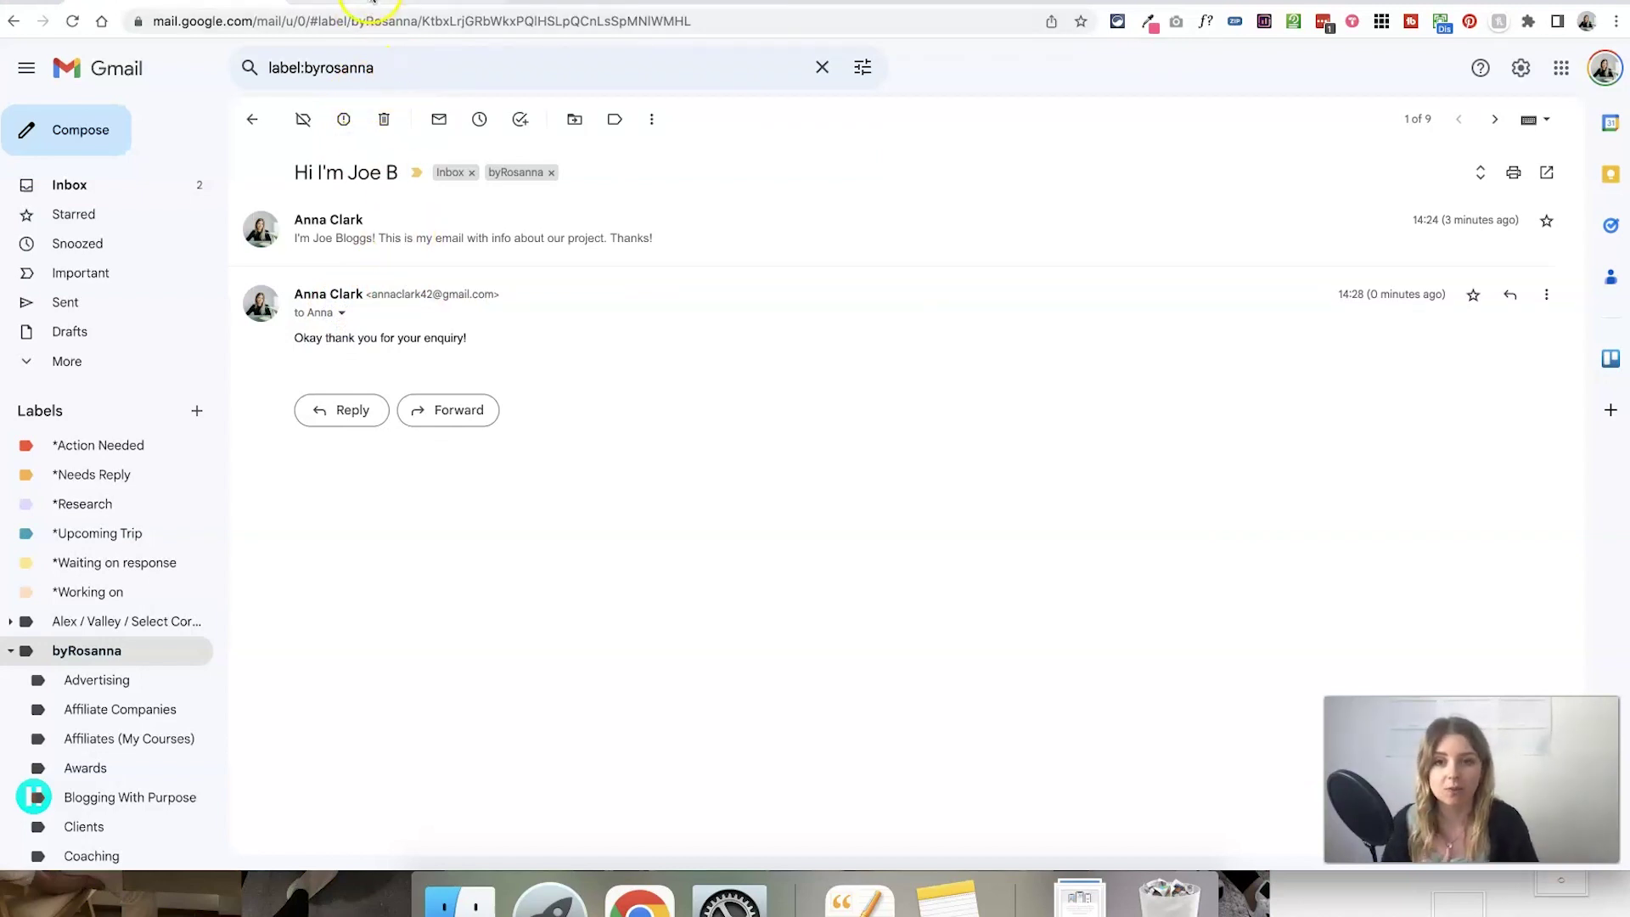
left_click(372, 2)
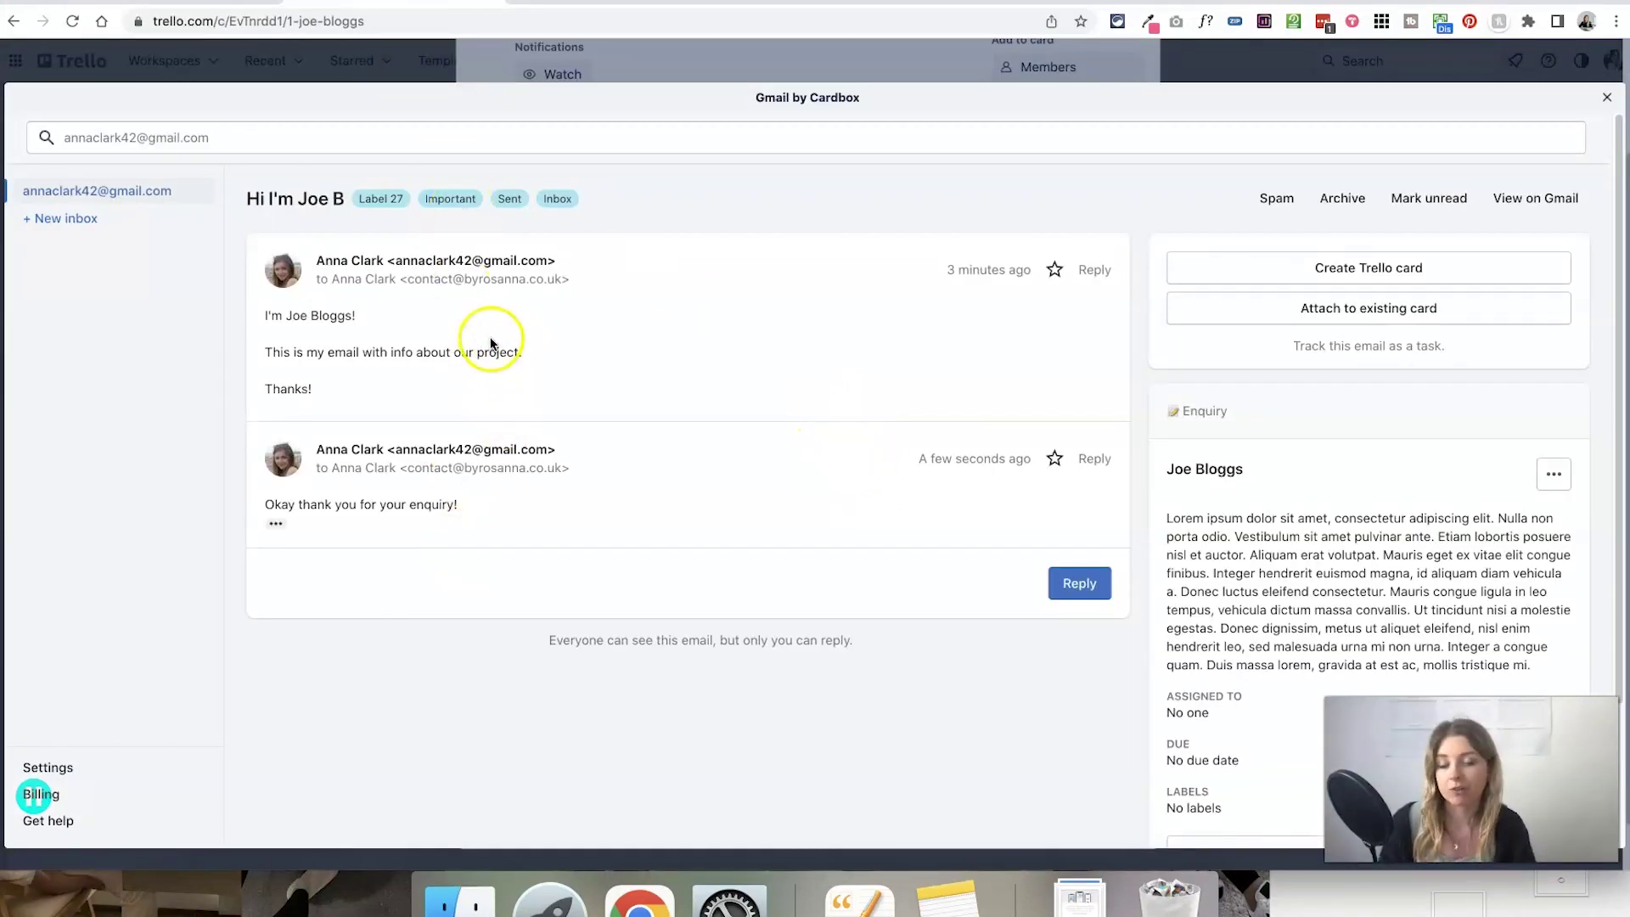
key("Escape")
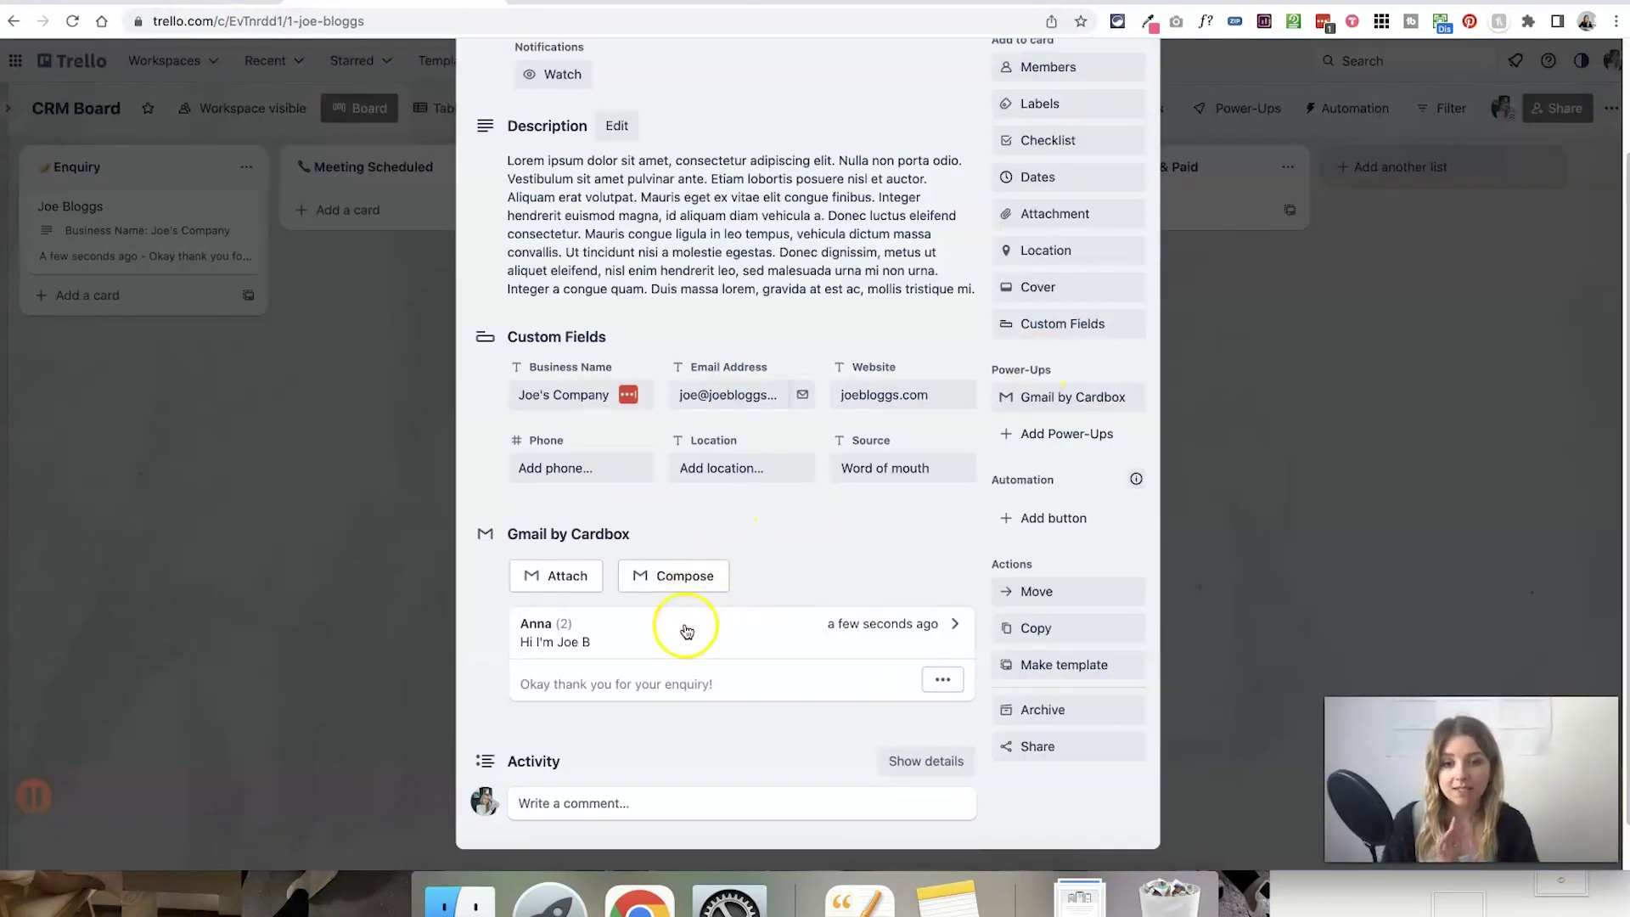
left_click(201, 2)
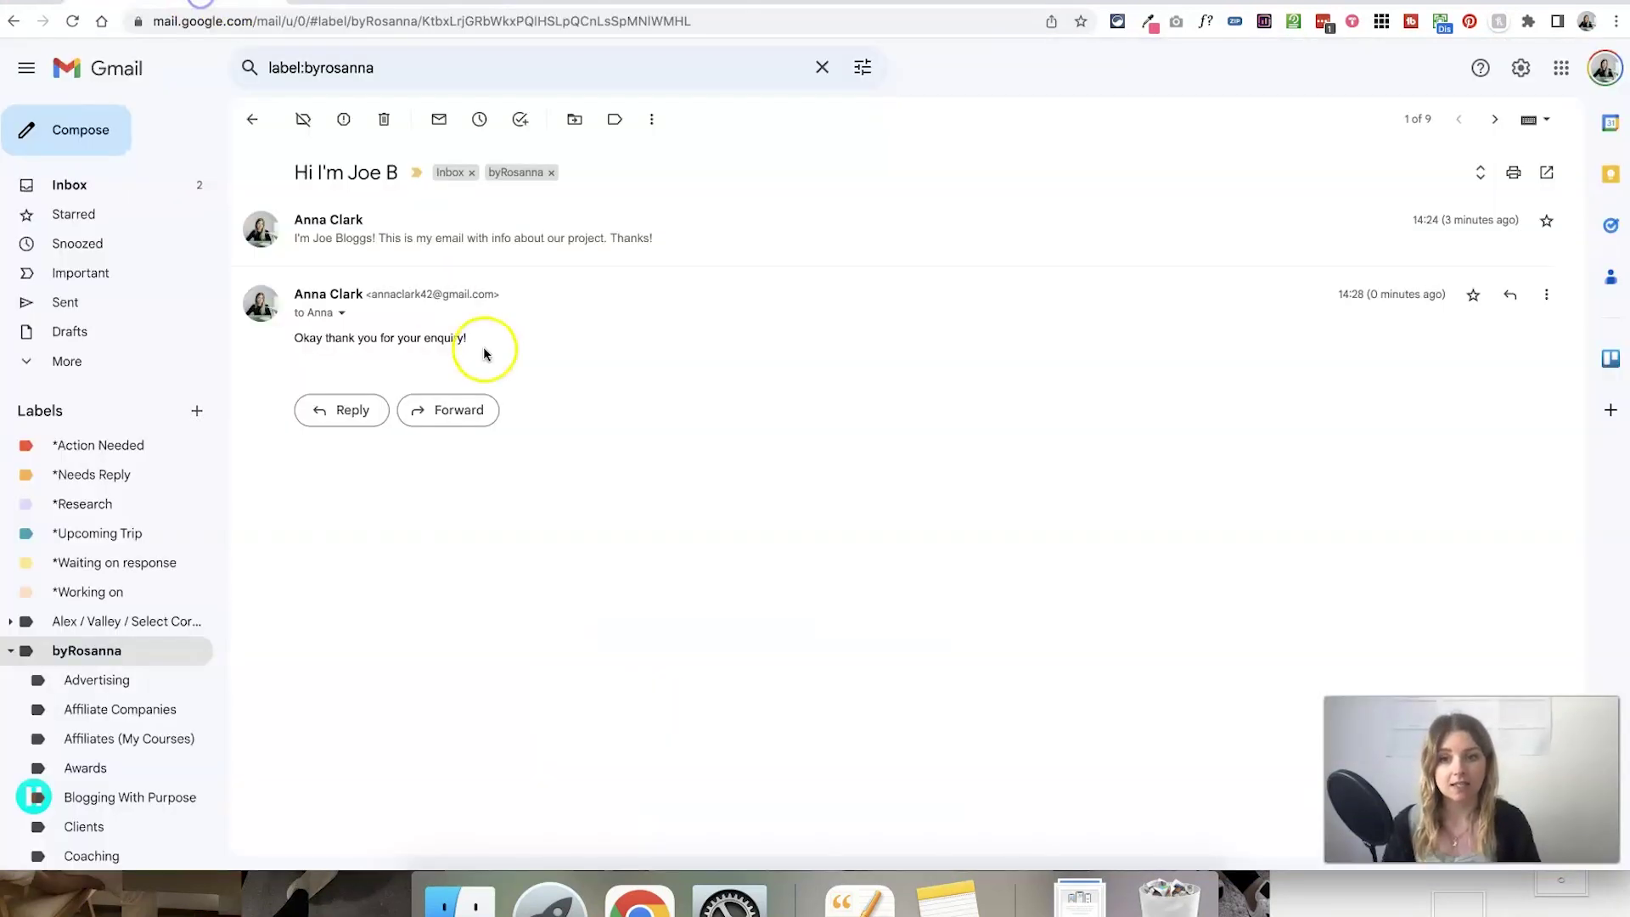
left_click(336, 416)
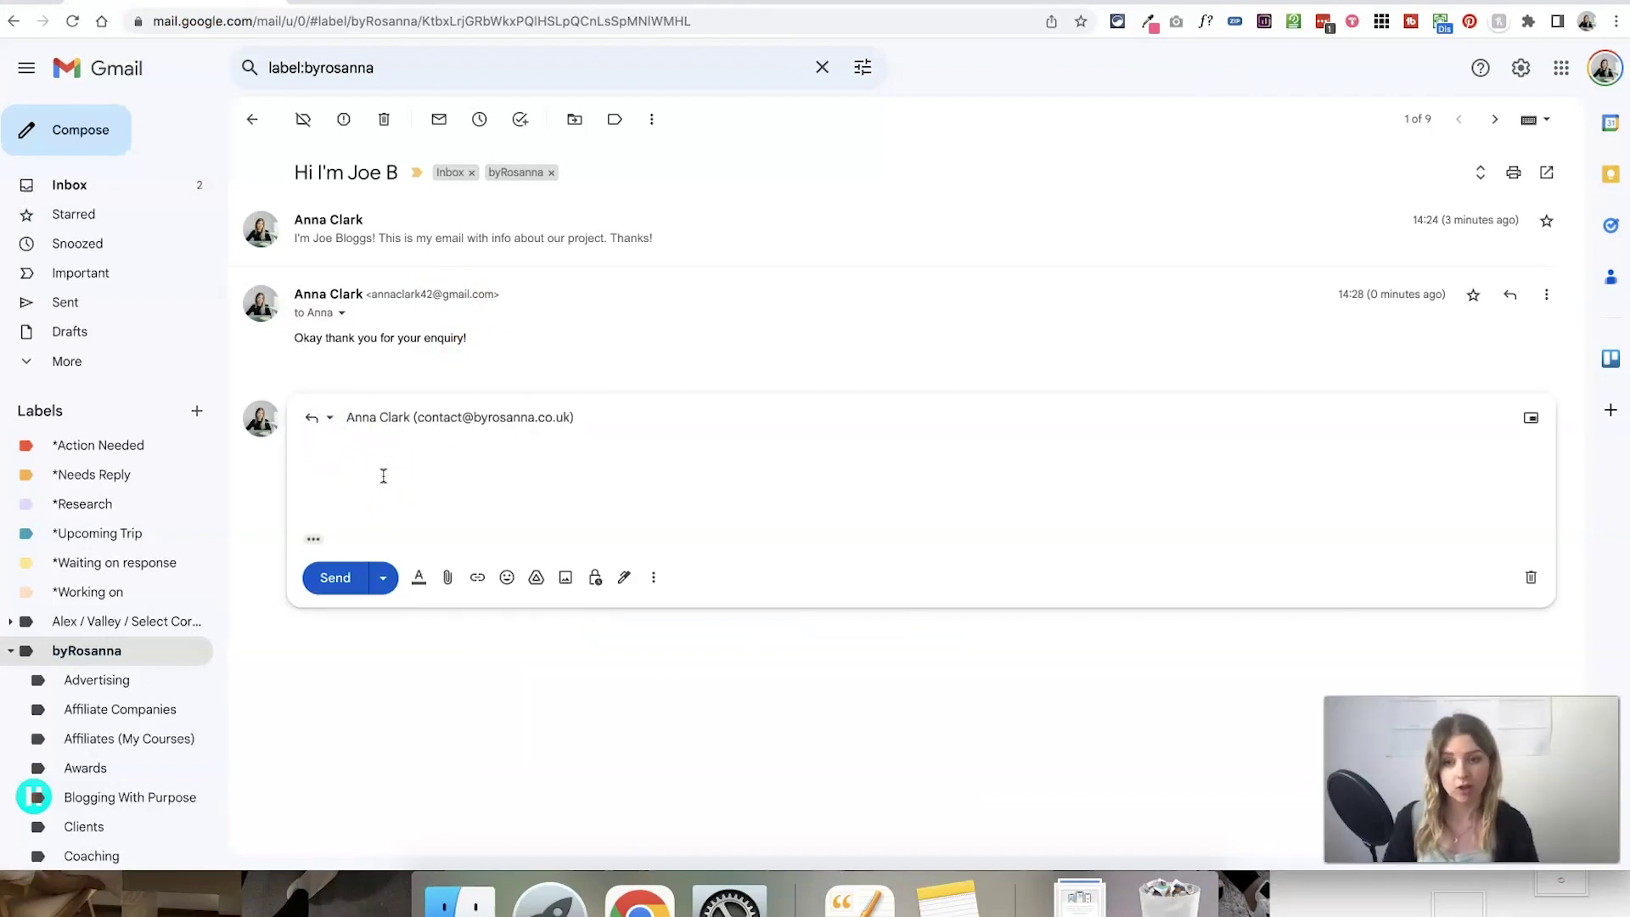
type("Brilliant let's get started!")
key("ctrl+Return")
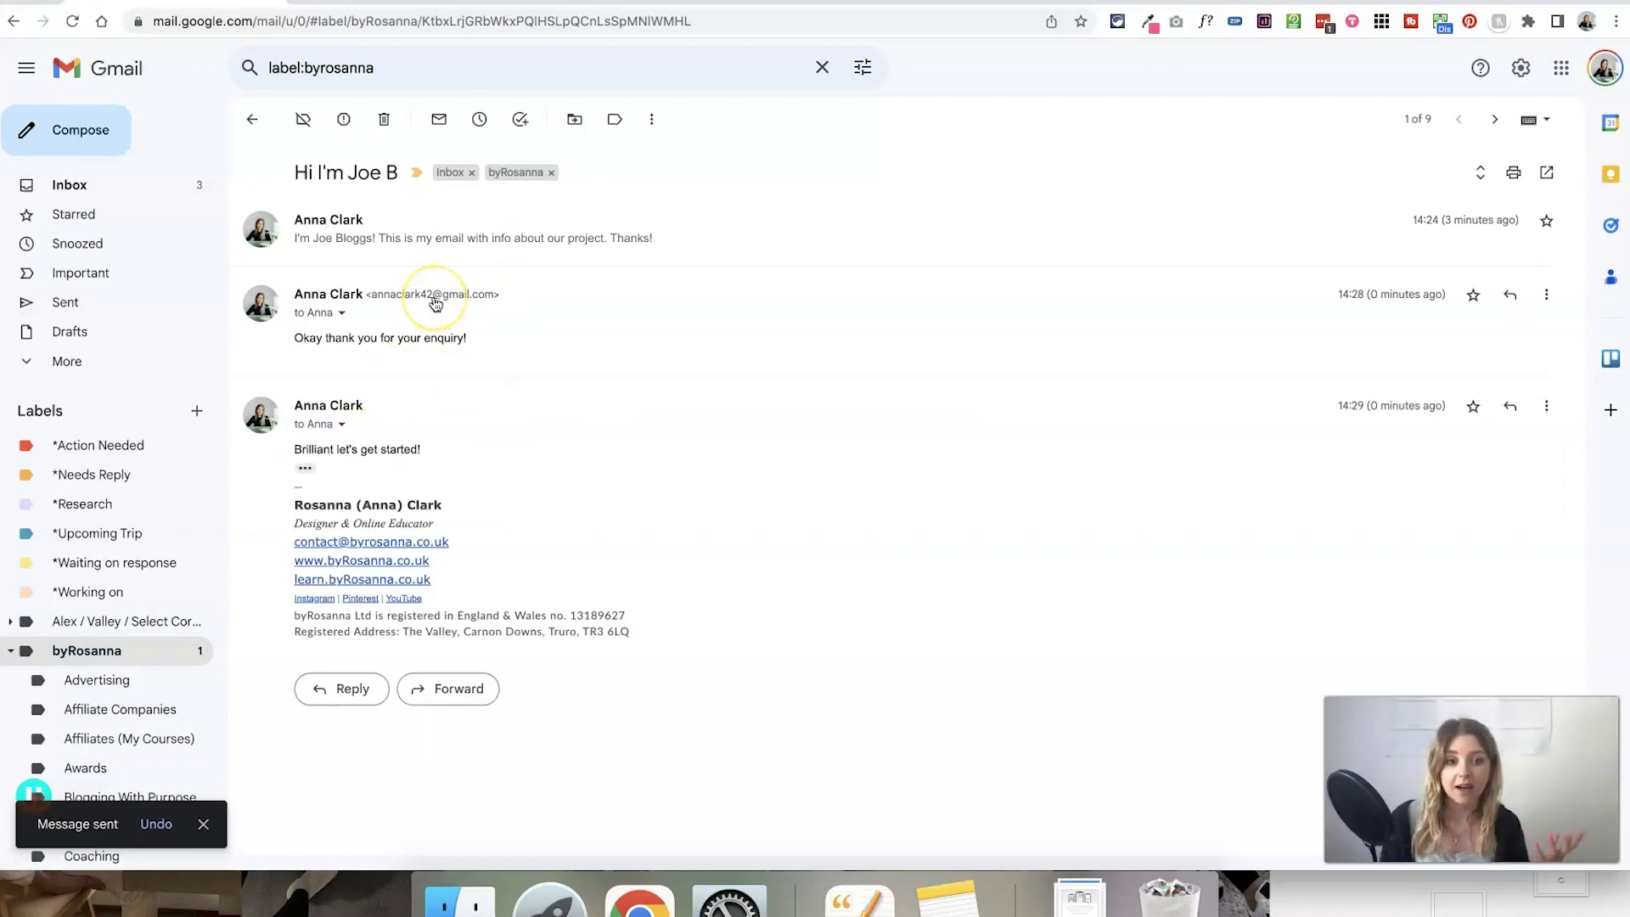
left_click(393, 3)
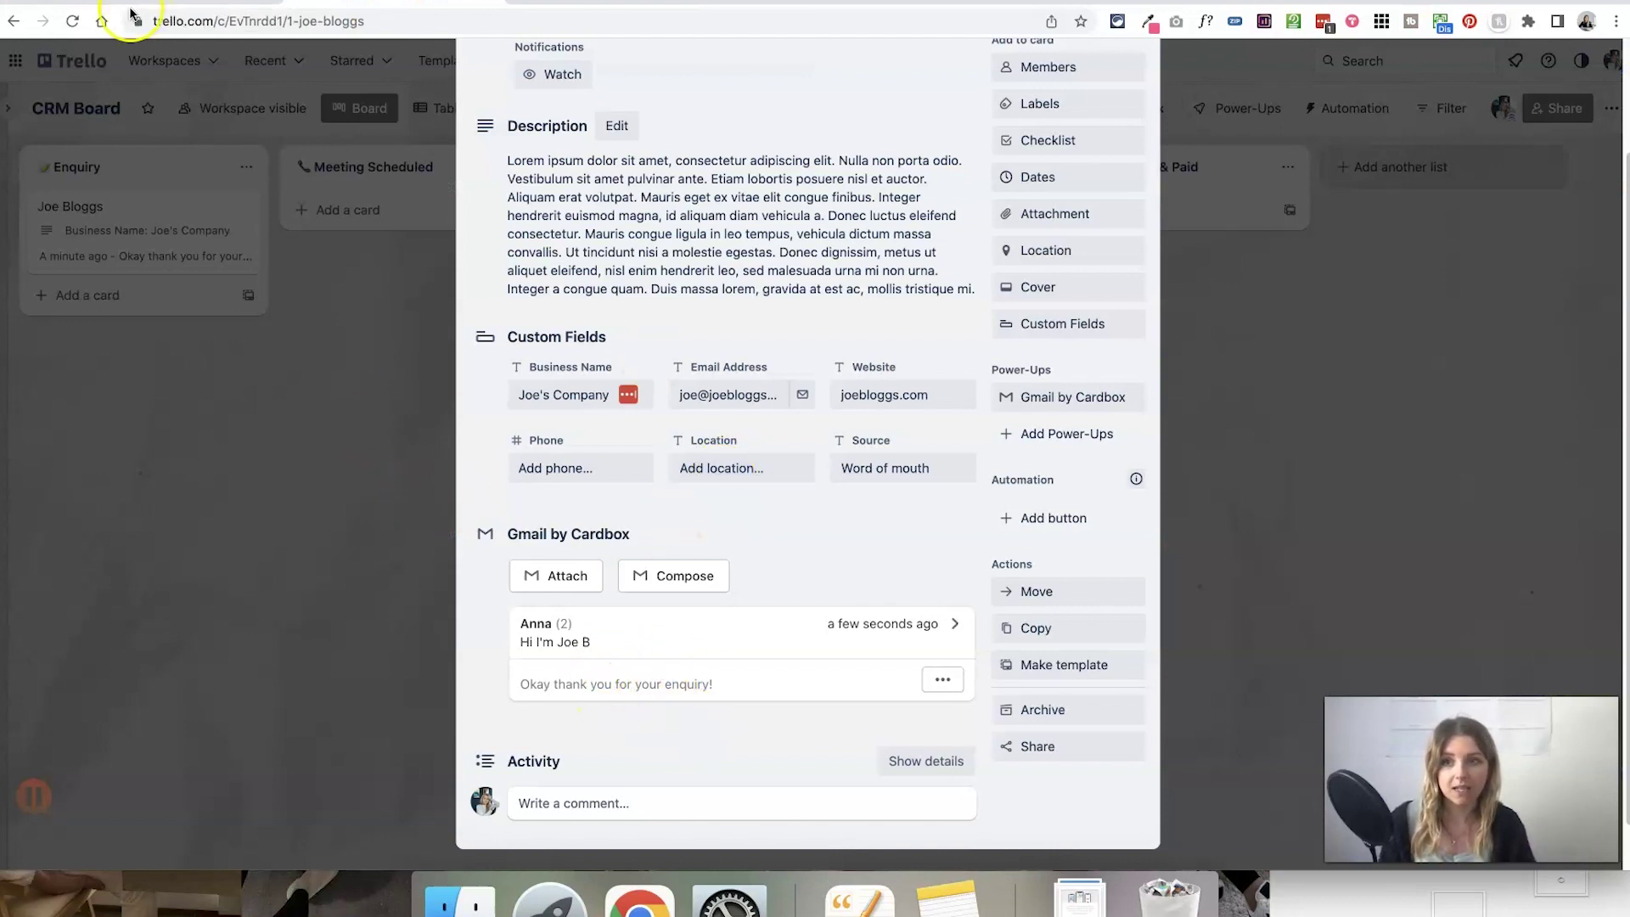
Step: Reload Trello, confirm the card's Gmail by Cardbox thread shows the new reply, and close the Joe Bloggs card
left_click(71, 21)
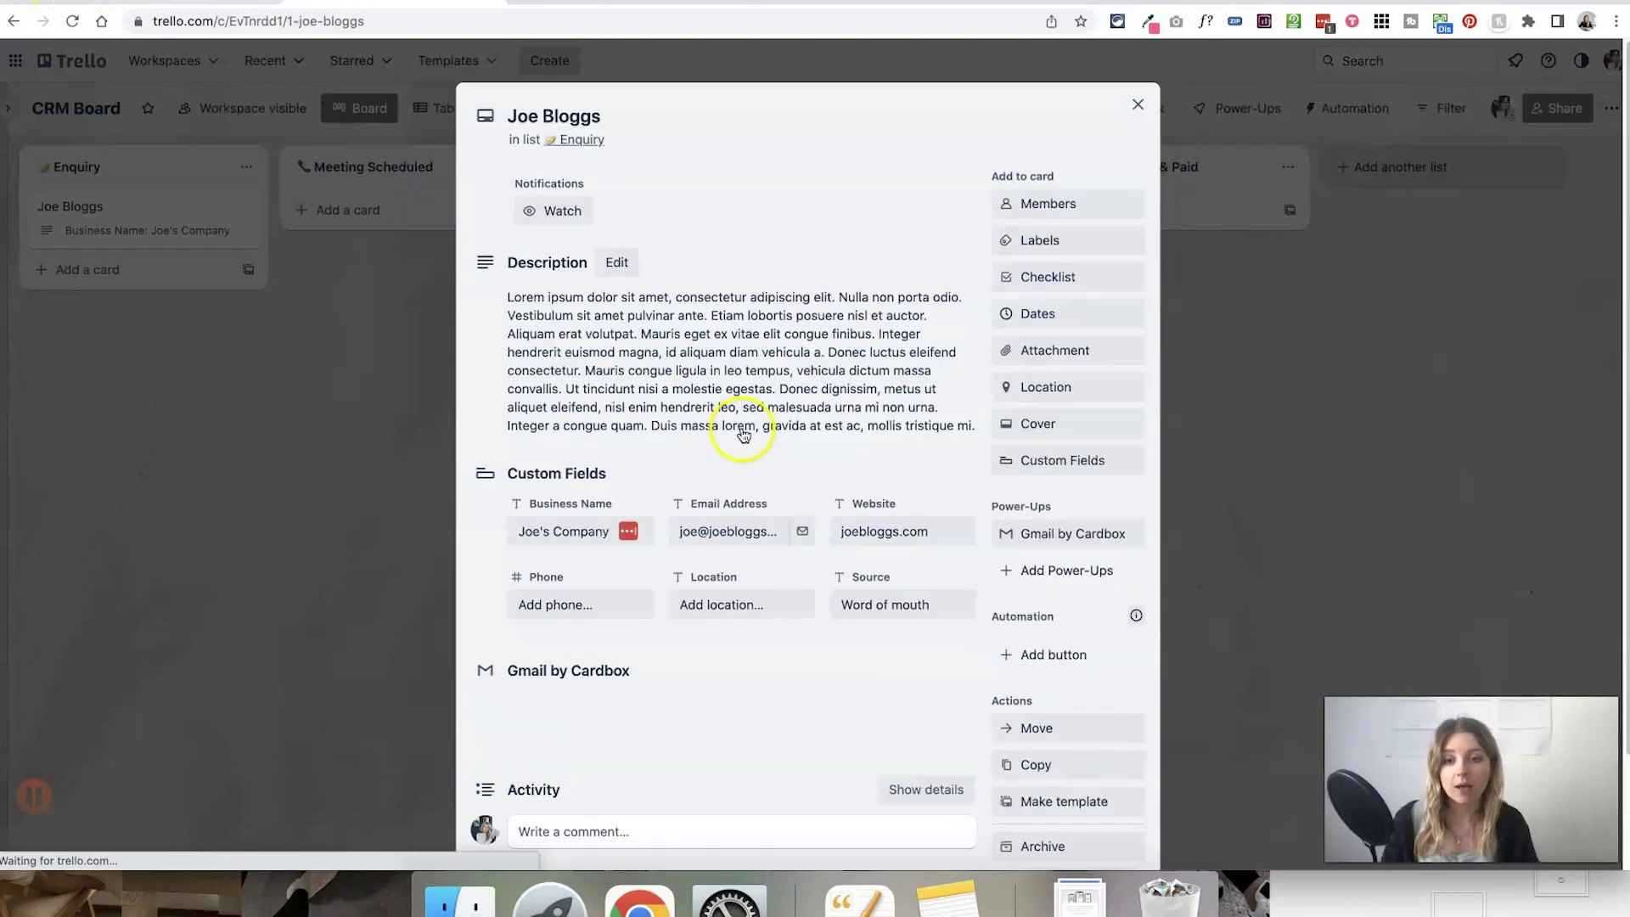
scroll(743, 435, "down", 3)
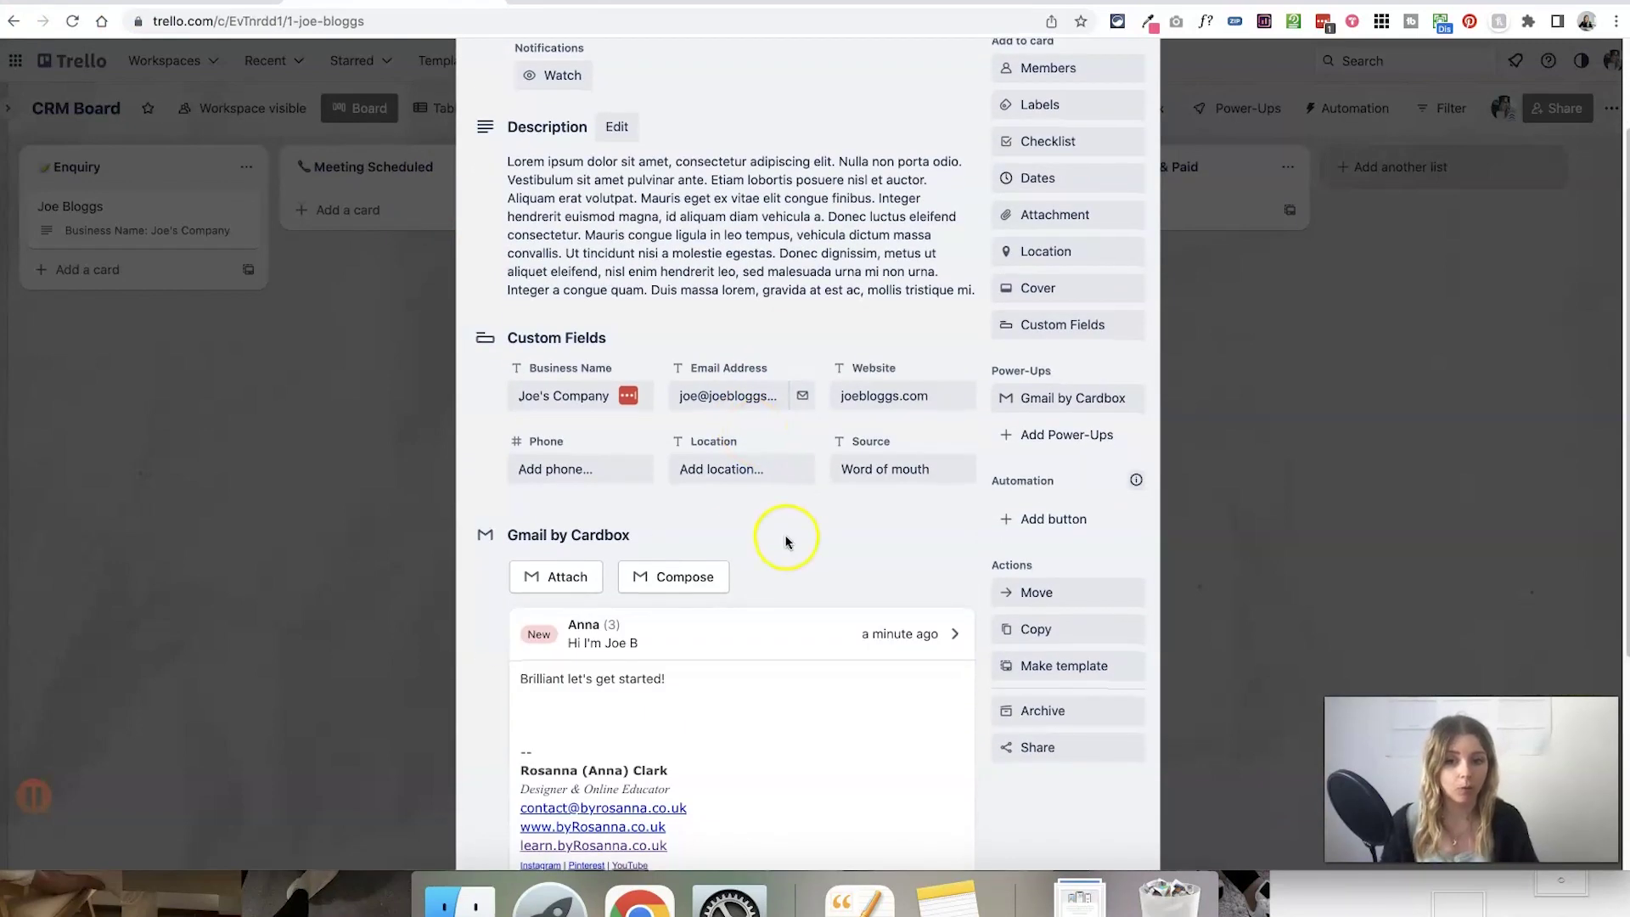
scroll(786, 541, "down", 3)
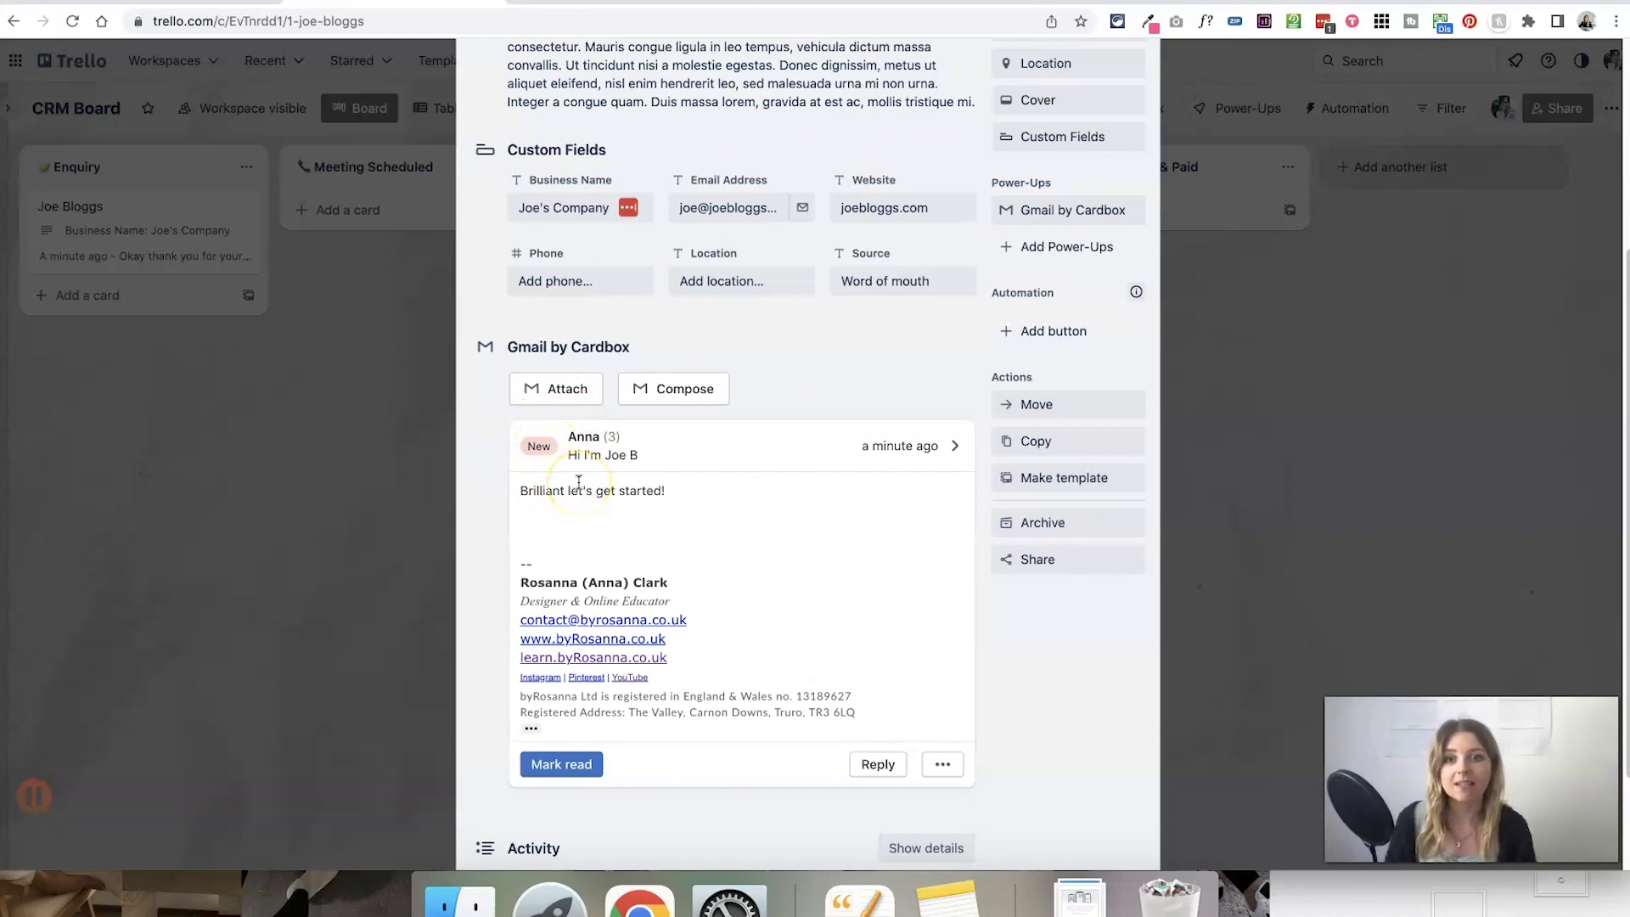
scroll(747, 560, "down", 2)
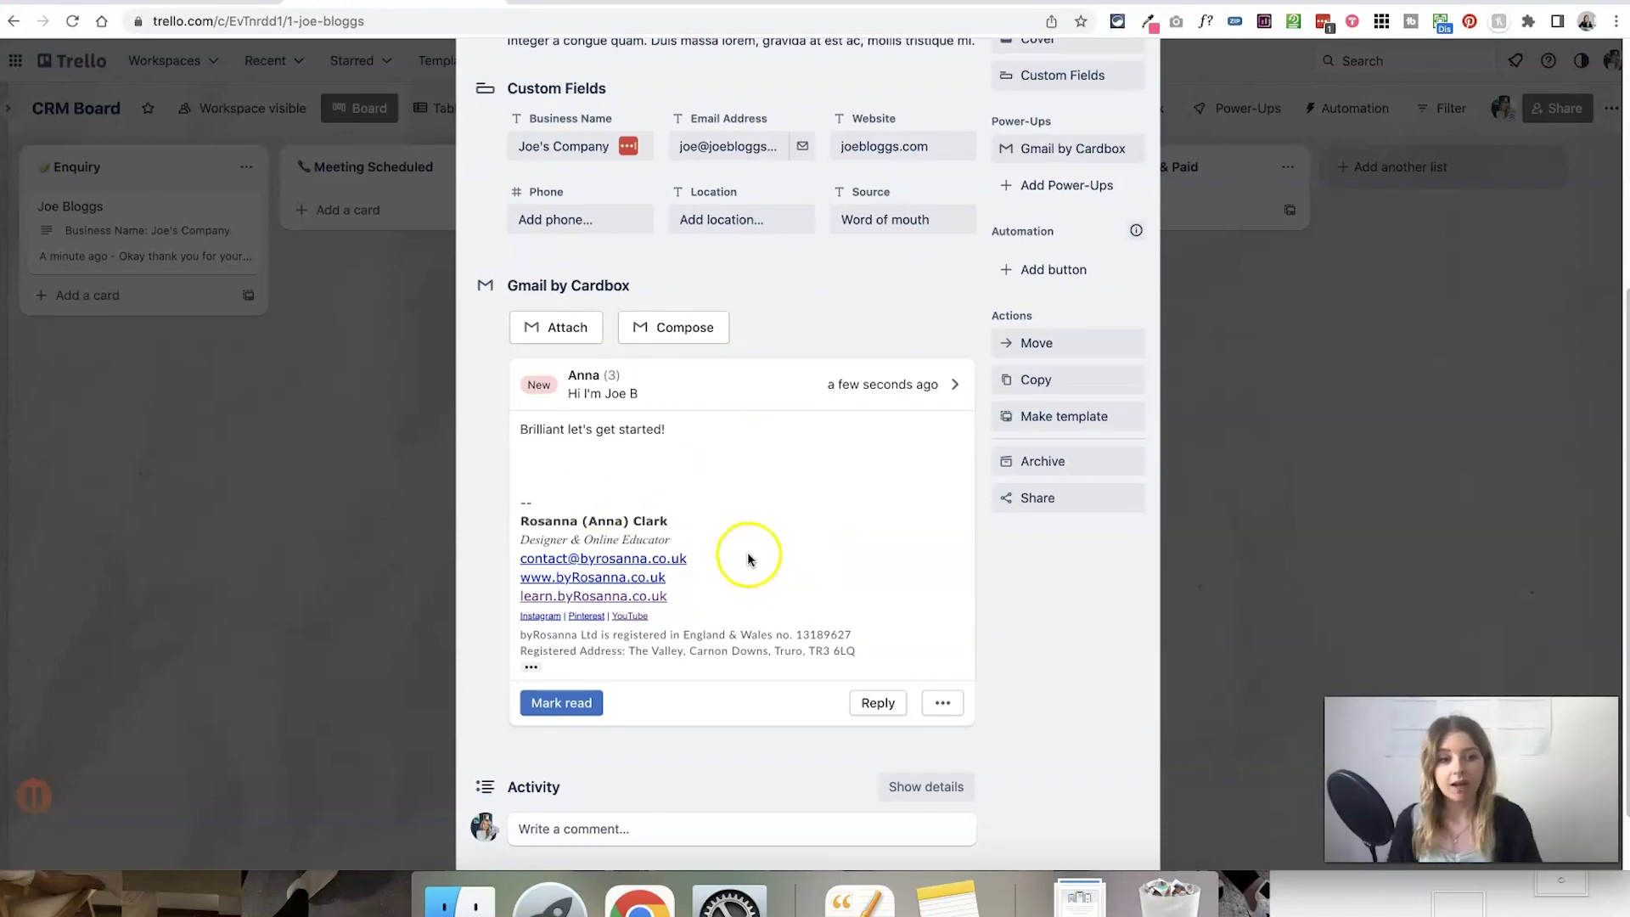
scroll(769, 534, "up", 10)
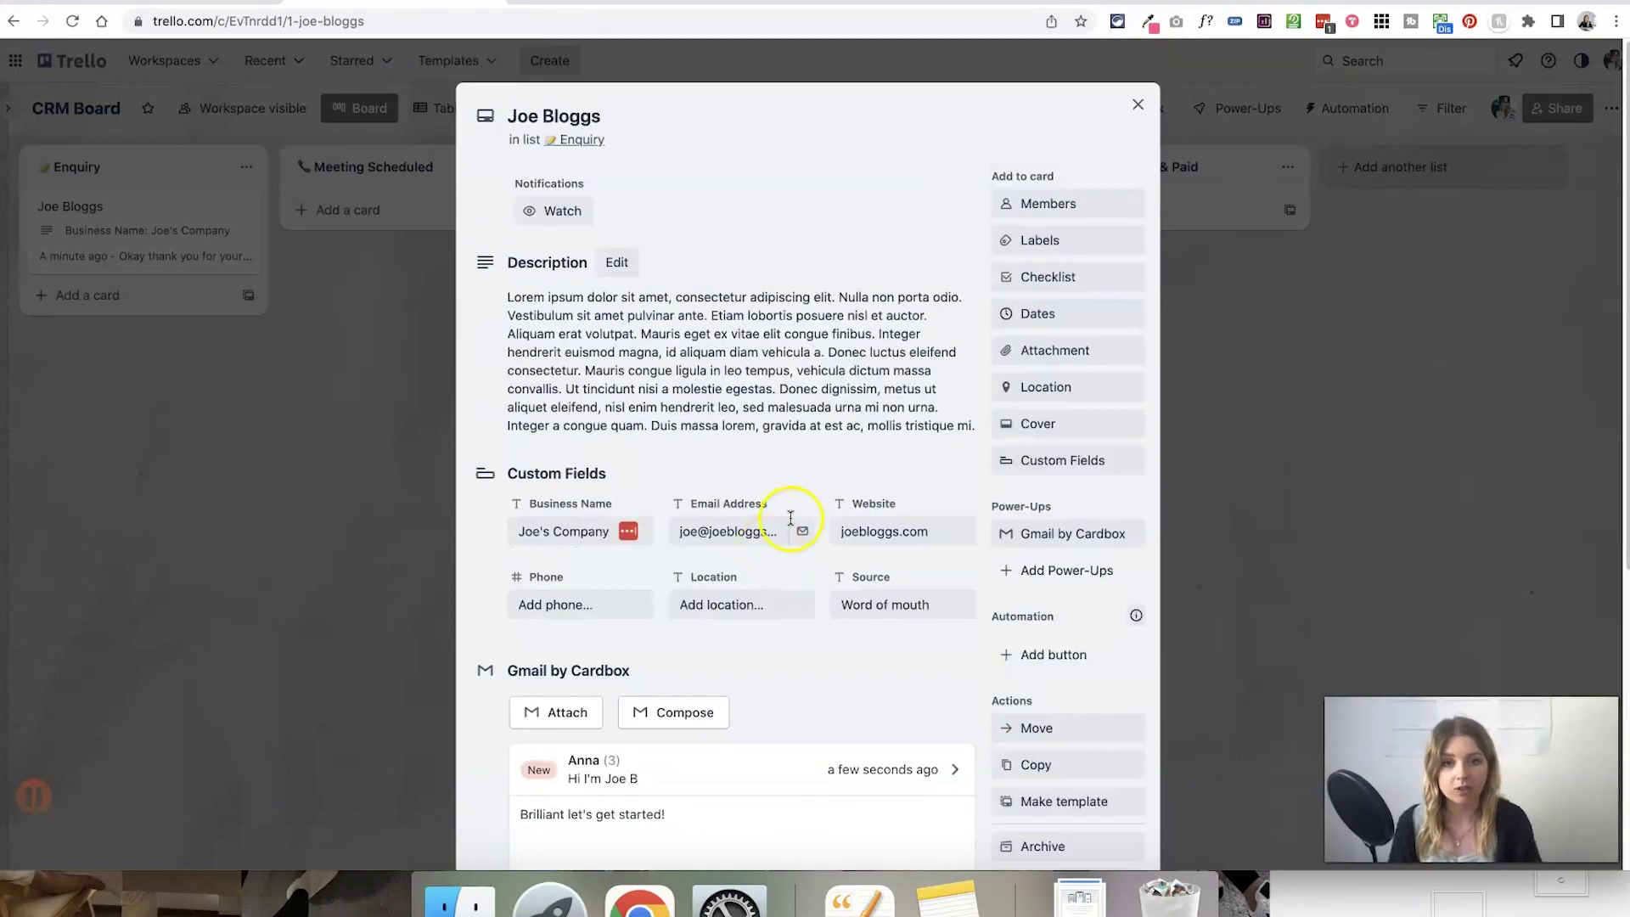
left_click(1138, 104)
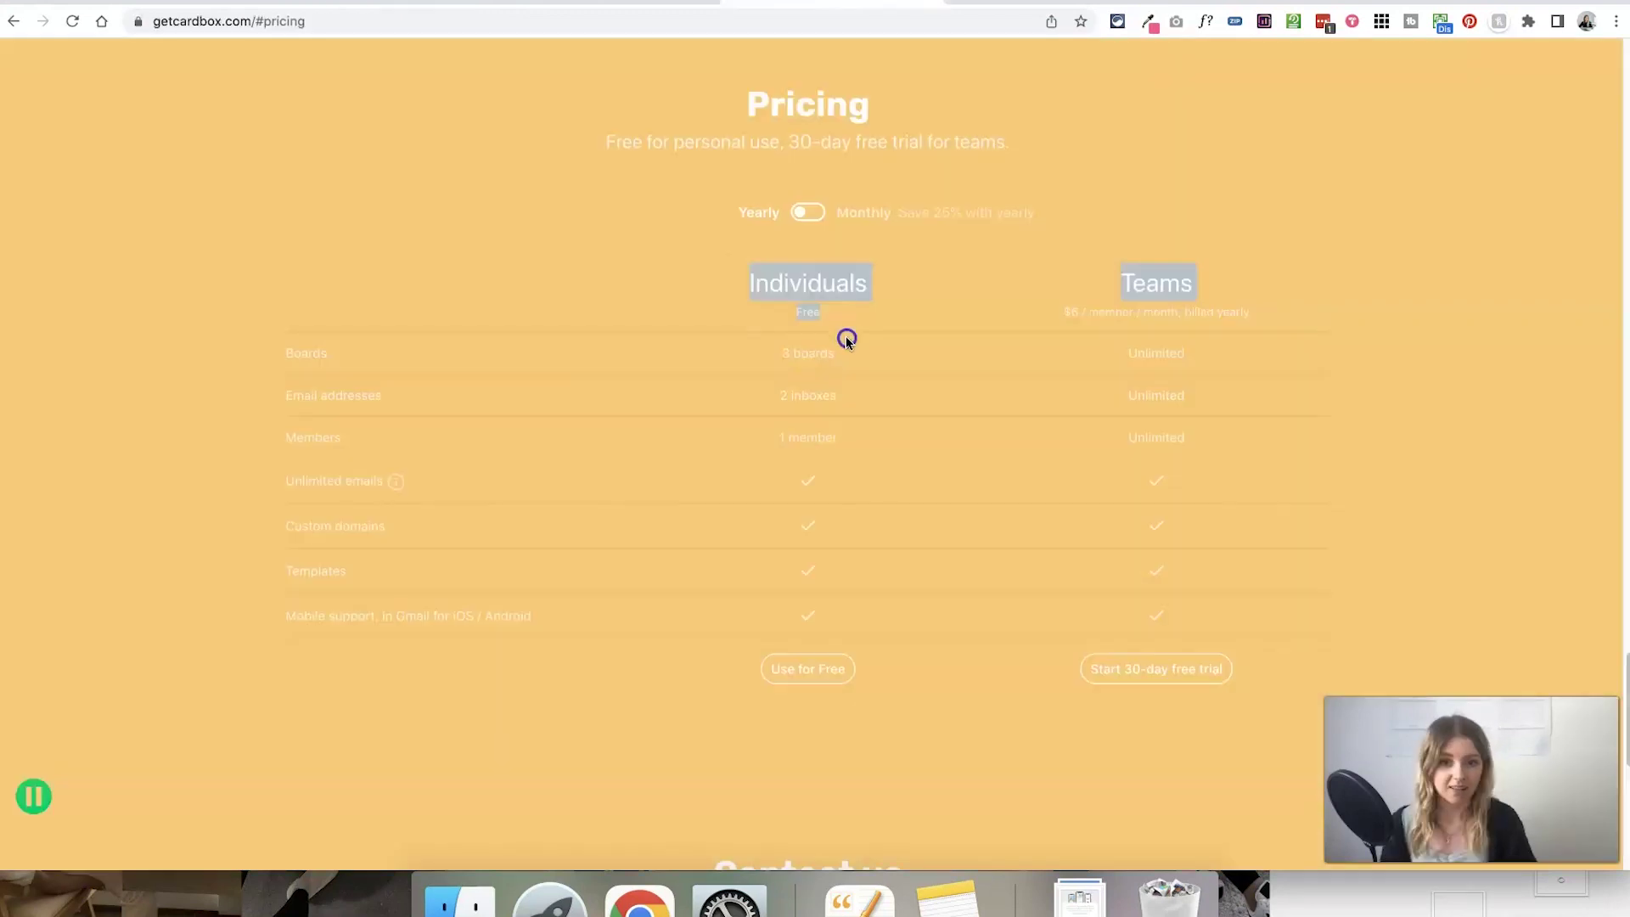
Step: Highlight text in the Cardbox pricing comparison table, then clear the selection
left_click_drag(845, 334, 848, 346)
left_click(853, 351)
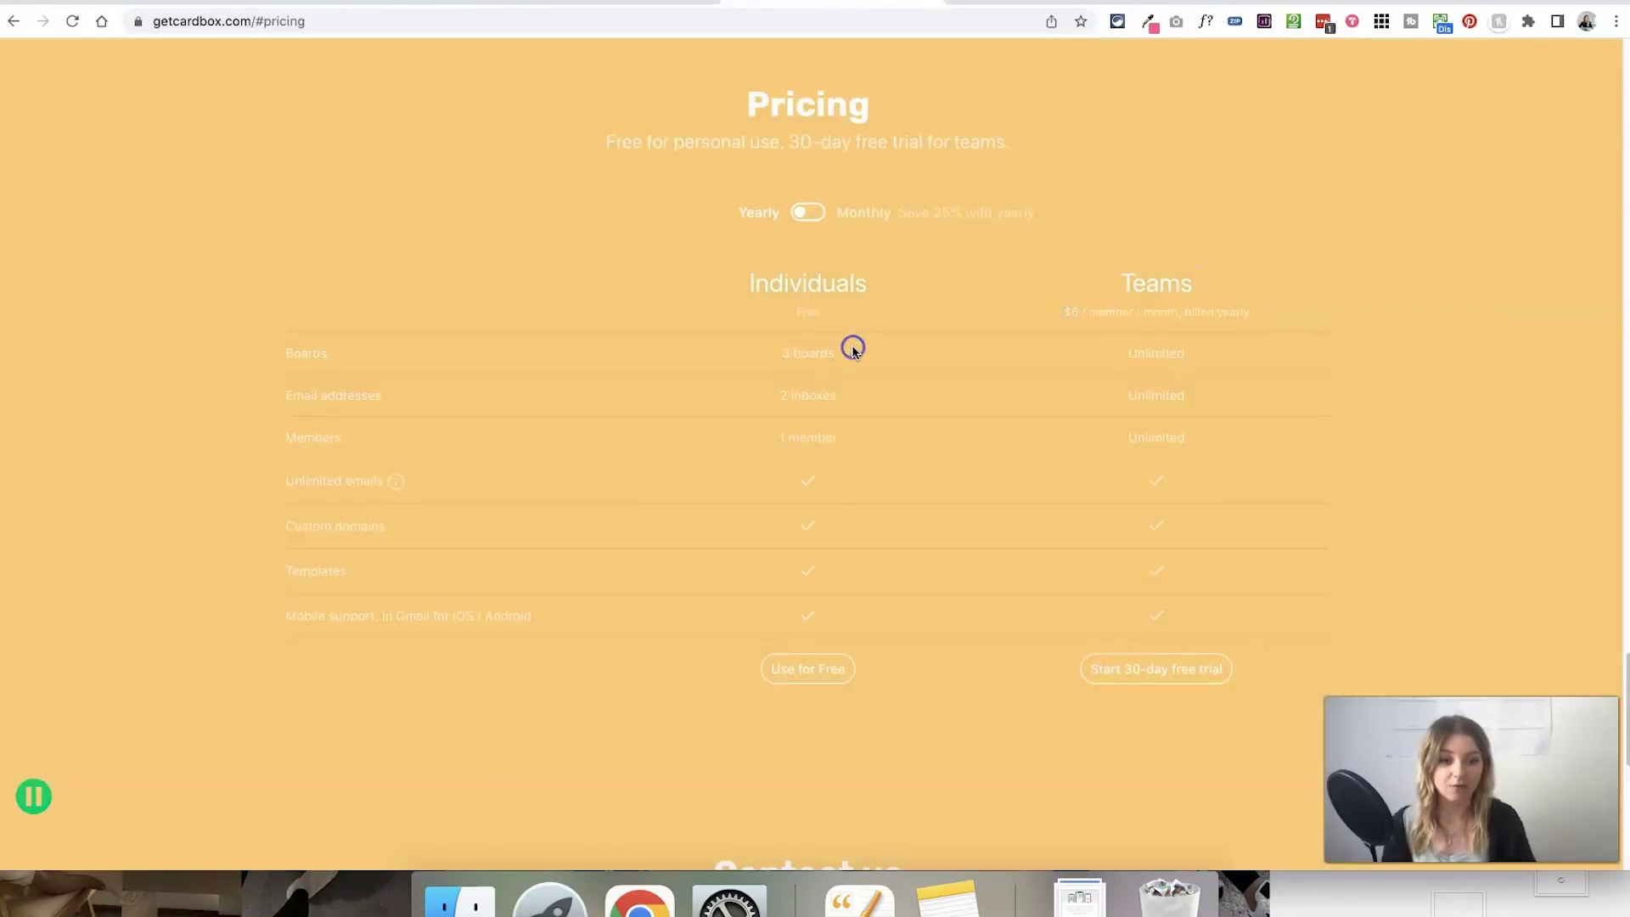